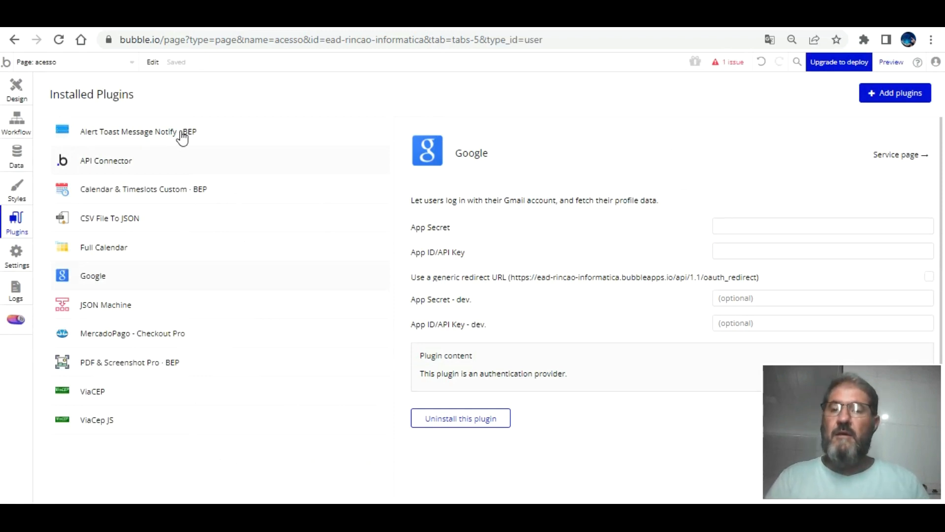
# Search the plugin catalogue for 'fa', install Bubble's Facebook plugin, and view its settings.
pyautogui.click(886, 93)
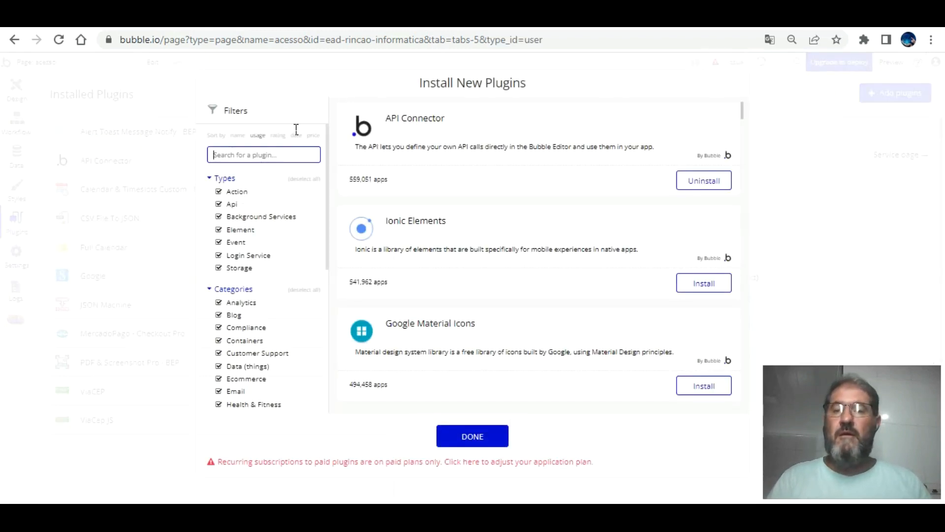
pyautogui.write('facebook')
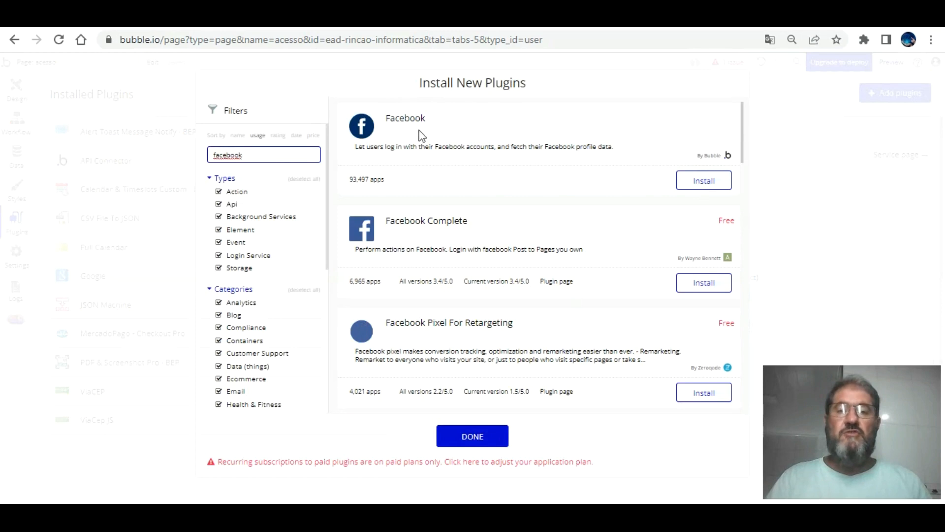
pyautogui.click(716, 183)
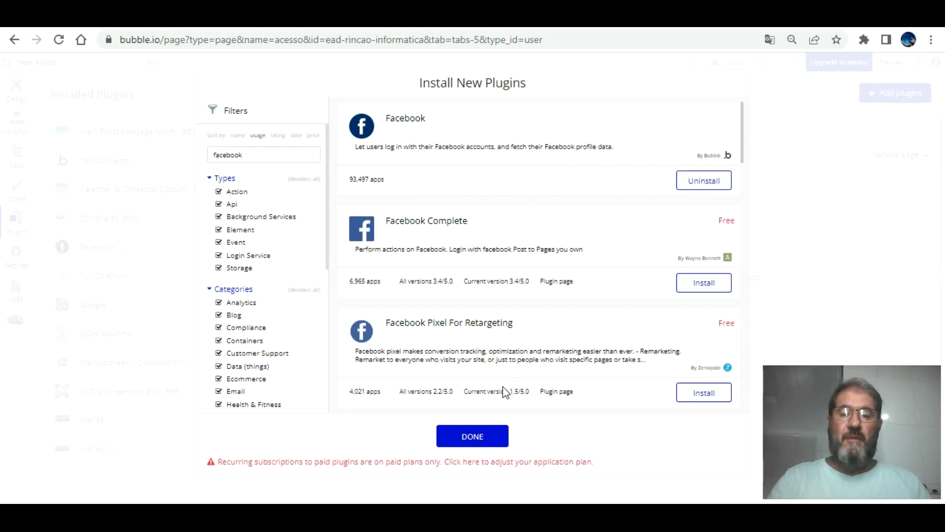
pyautogui.click(485, 427)
pyautogui.click(173, 247)
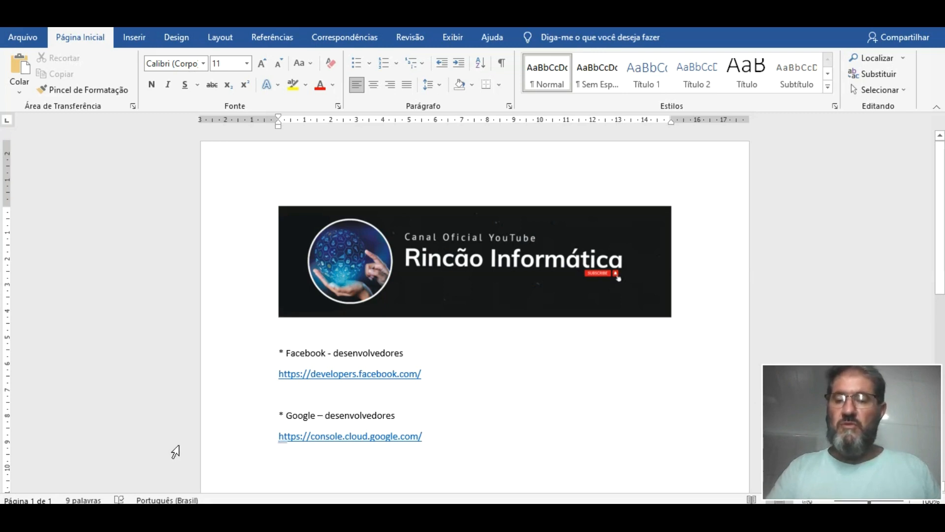
# Switch to the Chrome window showing Google Cloud's Manage resources page.
pyautogui.click(91, 502)
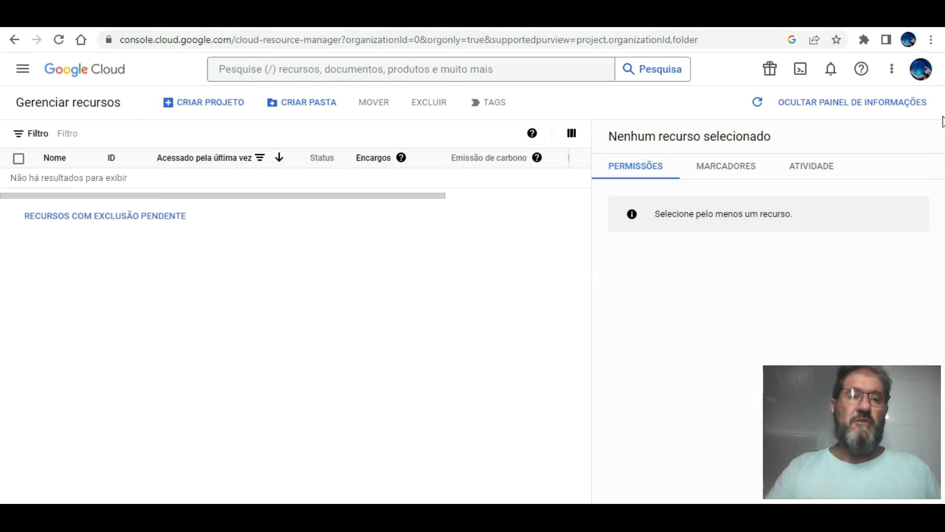
# Create the Google Cloud project 'app web login social teste' and select it as current.
pyautogui.click(203, 82)
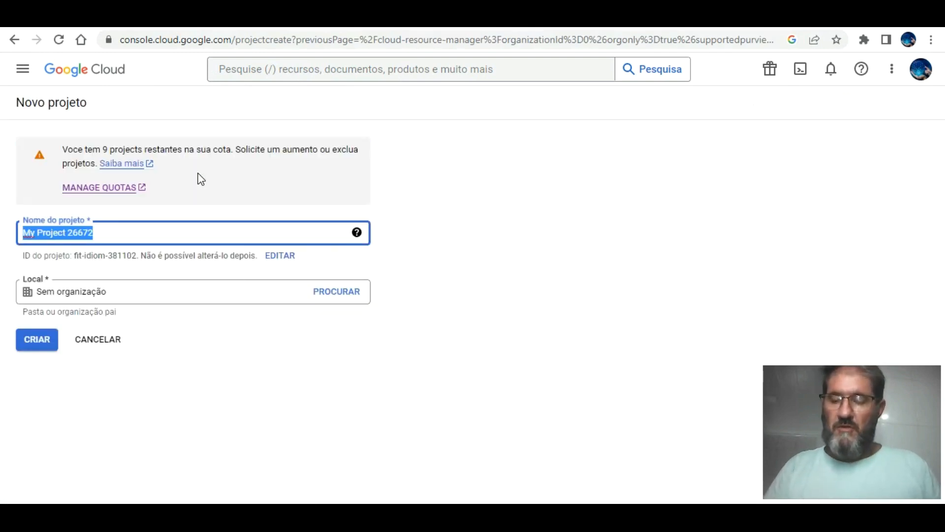
pyautogui.write('app web')
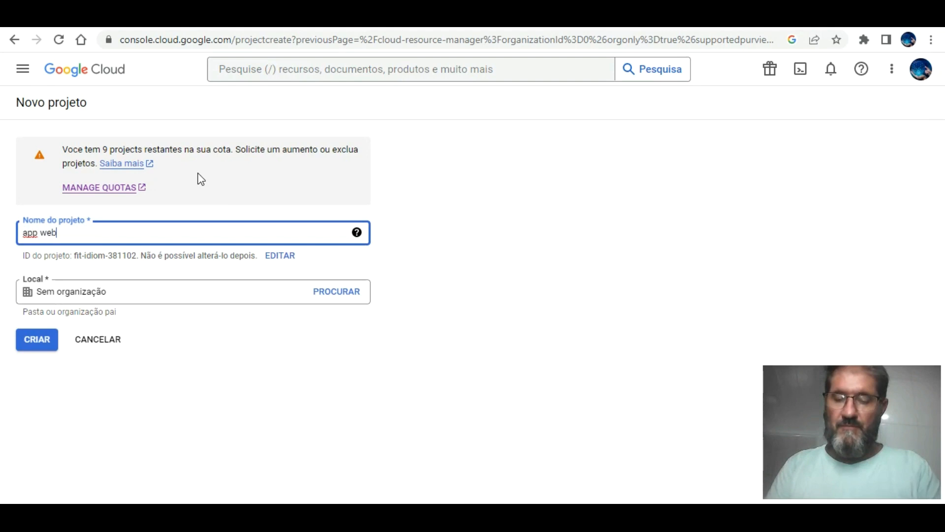
pyautogui.write(' login social teste')
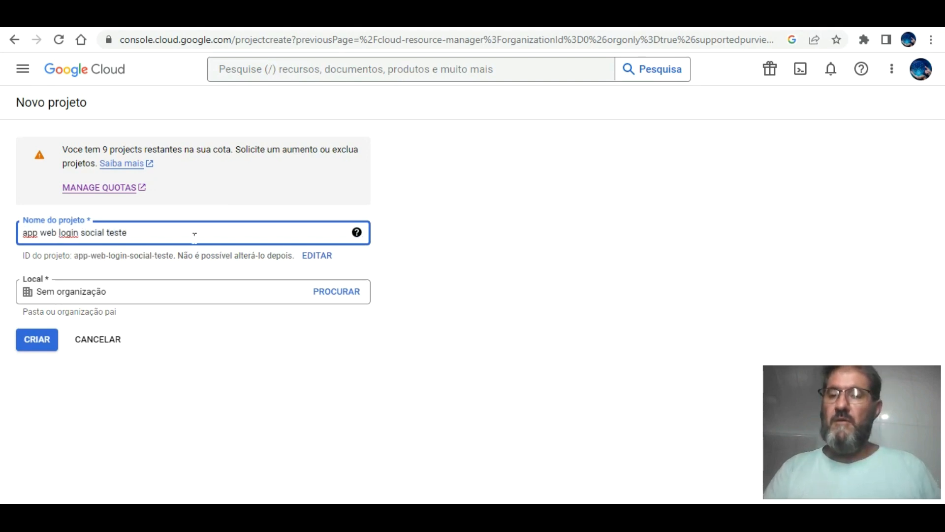
pyautogui.click(31, 329)
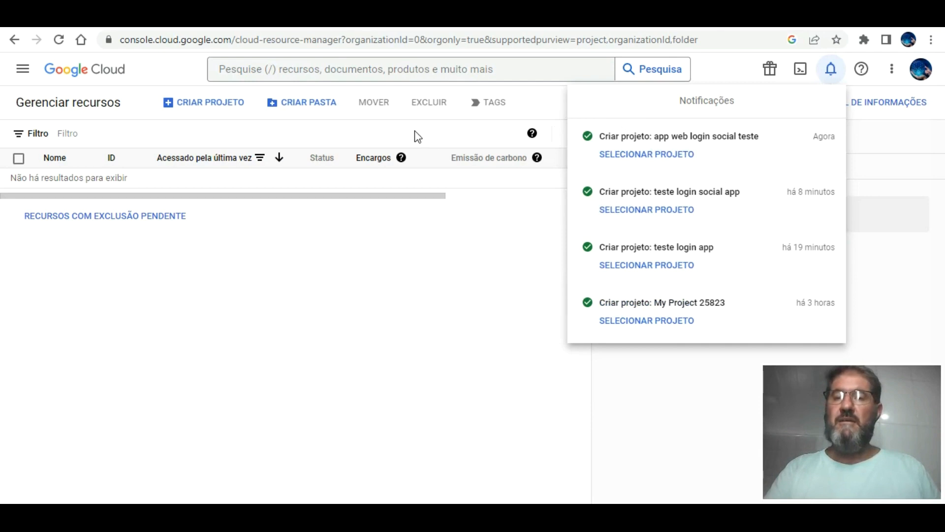
pyautogui.click(644, 137)
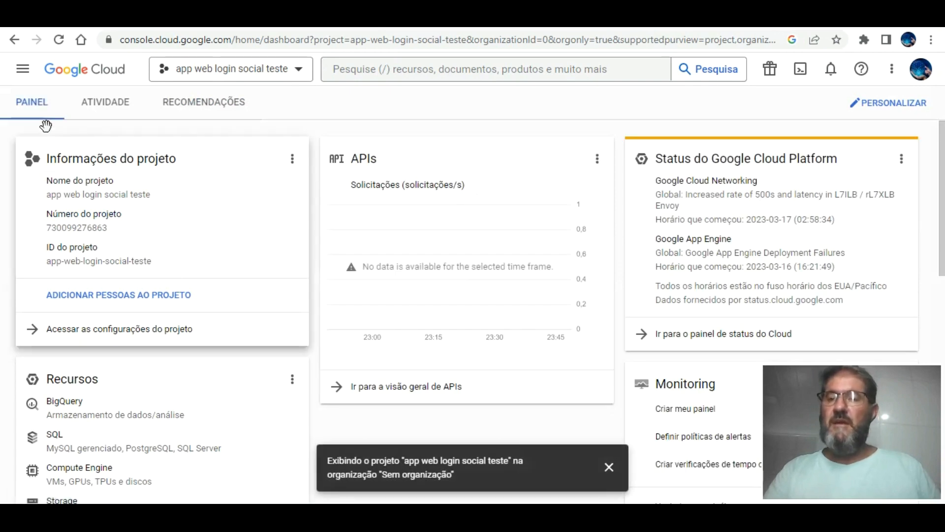
# Go to APIs e serviços > Credenciais, dismiss the project notice, and begin OAuth consent setup.
pyautogui.click(23, 68)
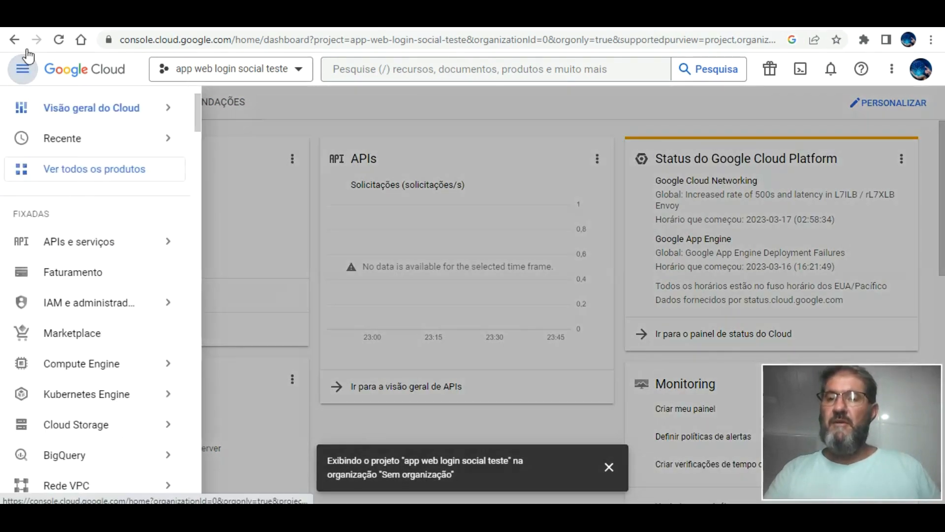
pyautogui.moveTo(104, 241)
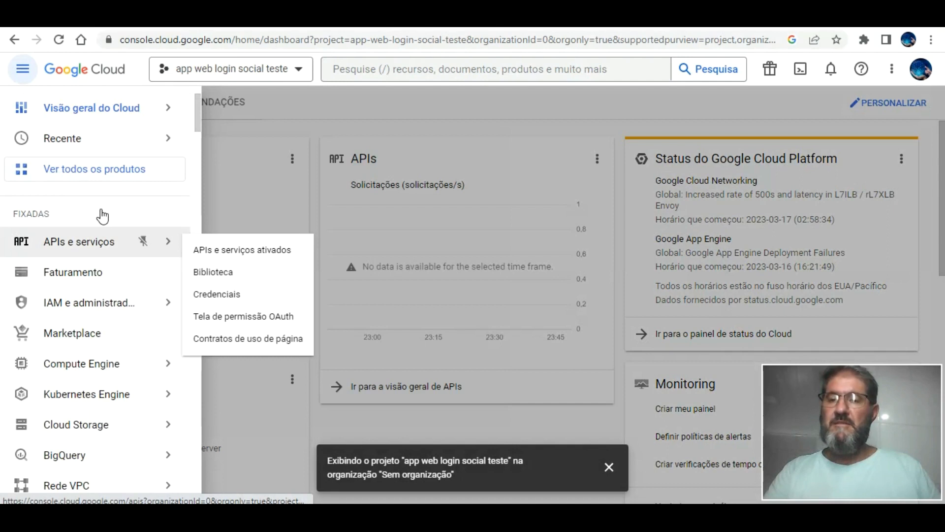
pyautogui.click(235, 281)
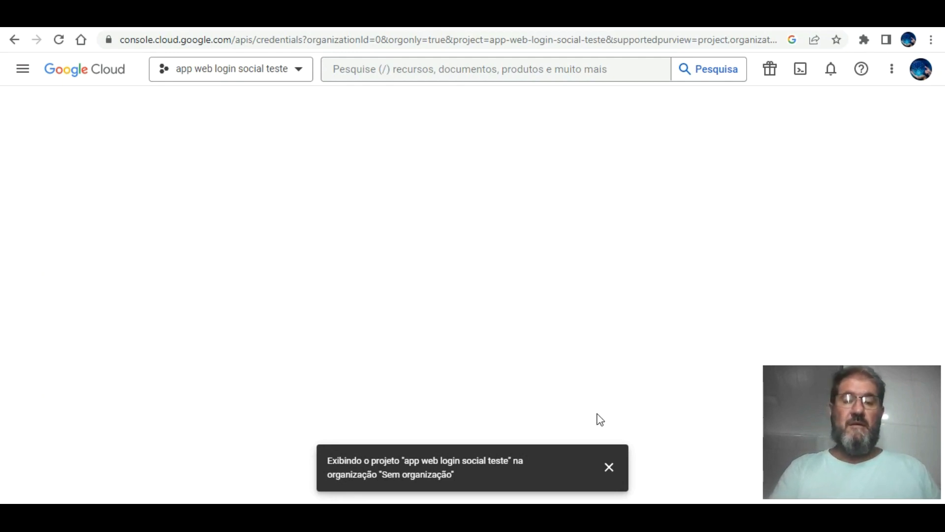
pyautogui.click(609, 455)
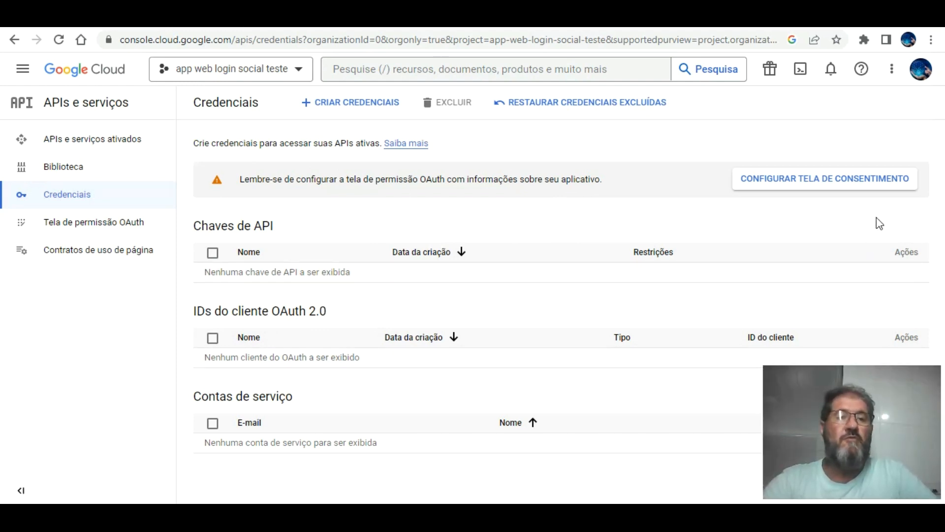
pyautogui.click(834, 163)
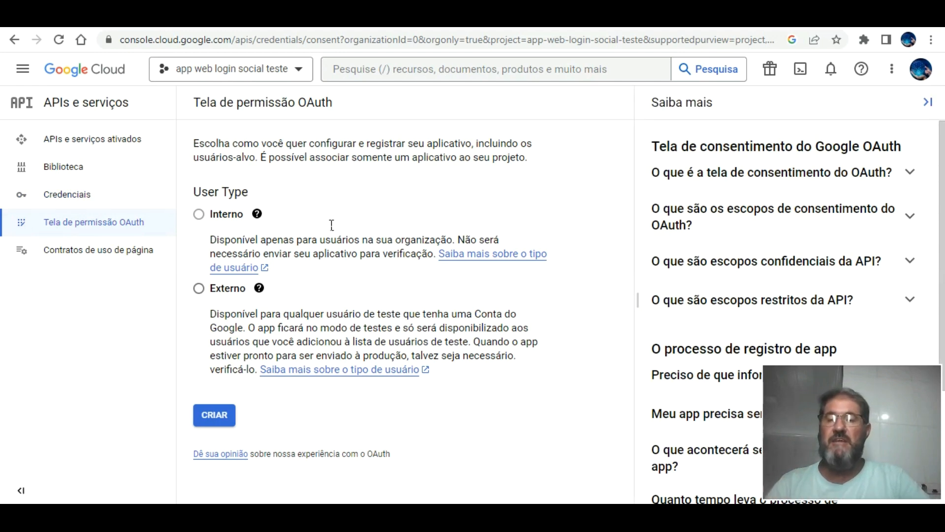
# Choose Externo as the user type and create the OAuth consent screen.
pyautogui.click(199, 287)
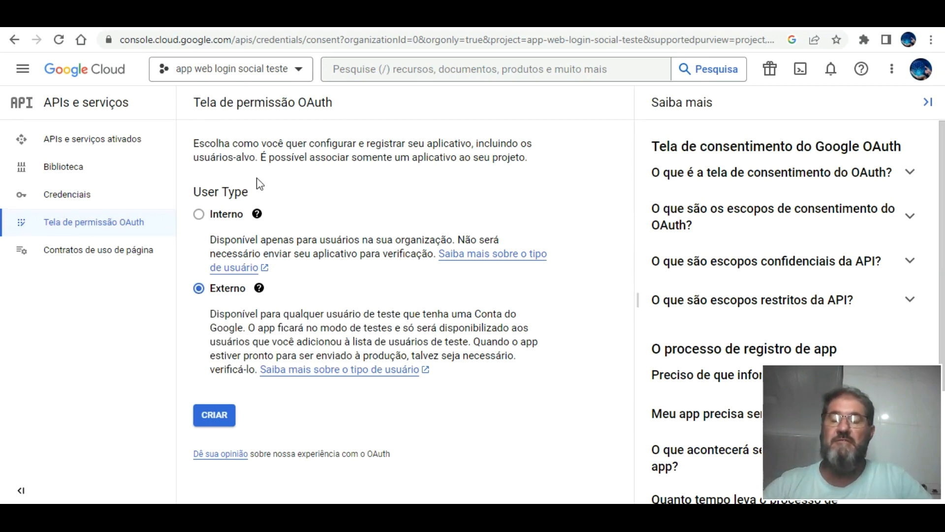
pyautogui.click(256, 214)
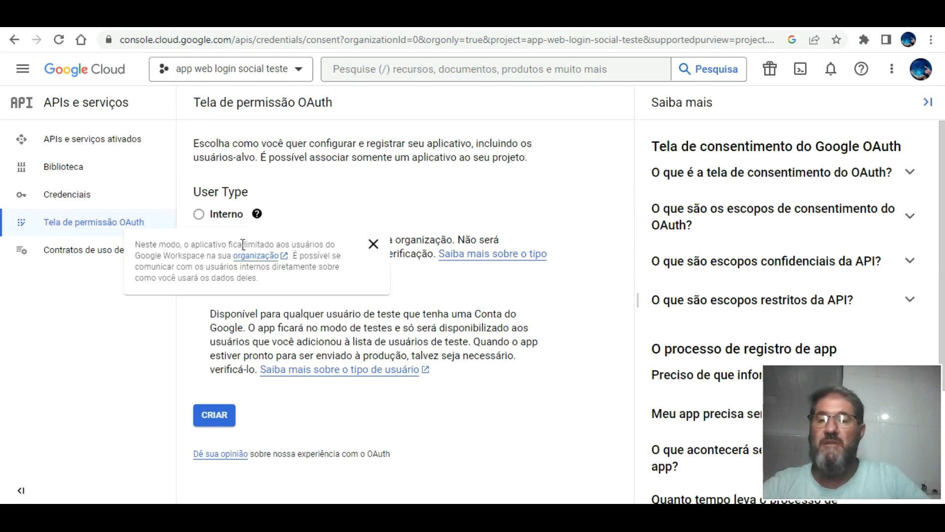
pyautogui.click(372, 241)
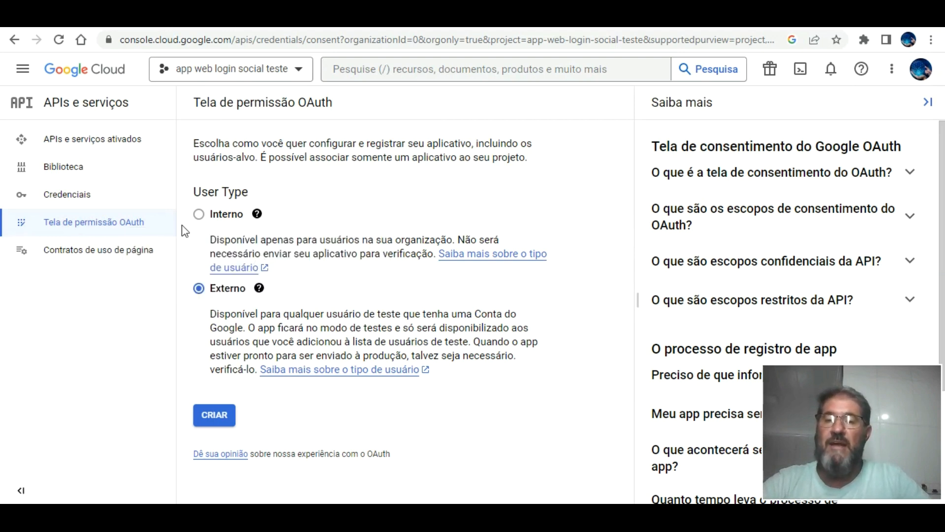
pyautogui.click(223, 411)
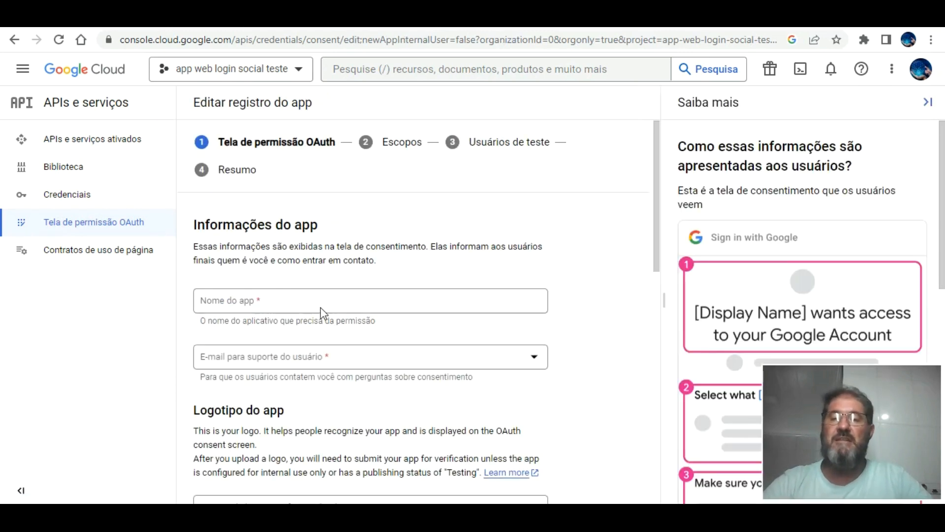
# Enter app name 'app web login social teste' and pick the account e-mail as support e-mail.
pyautogui.click(319, 300)
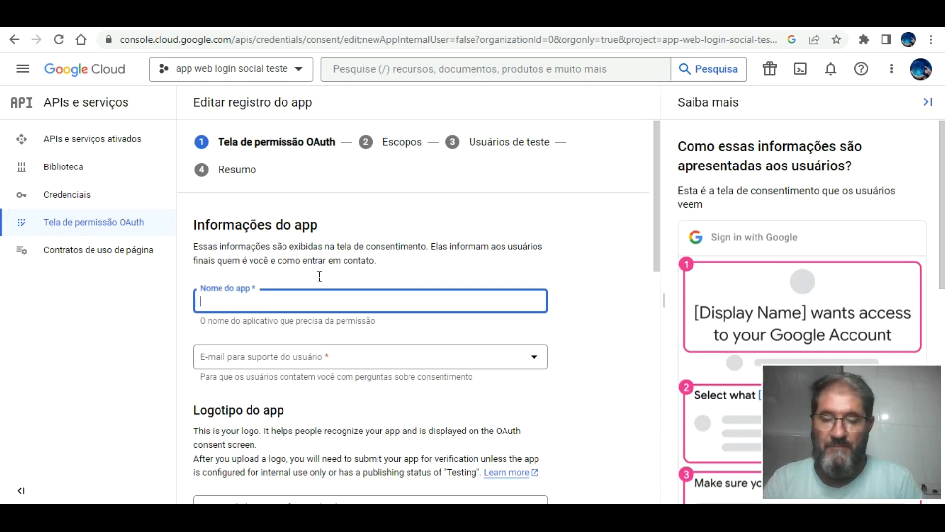
pyautogui.write('app web login socia')
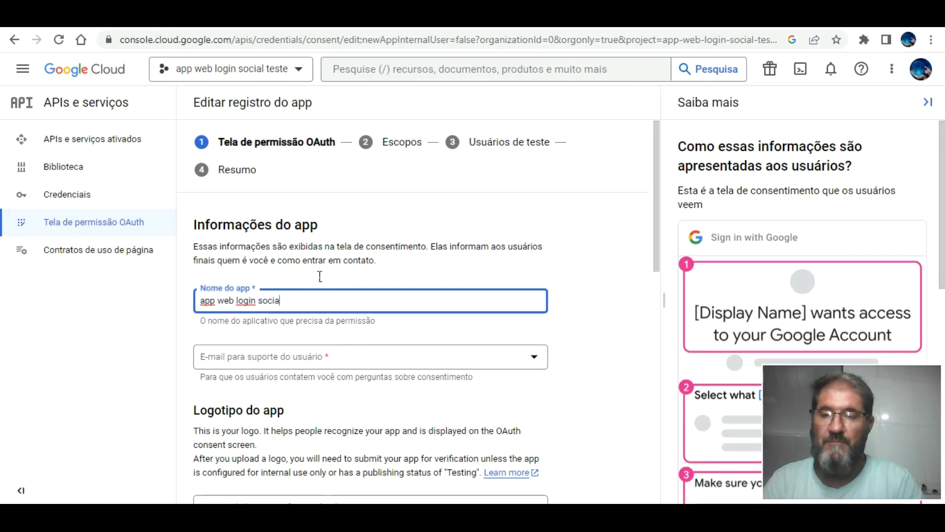
pyautogui.write('l teste')
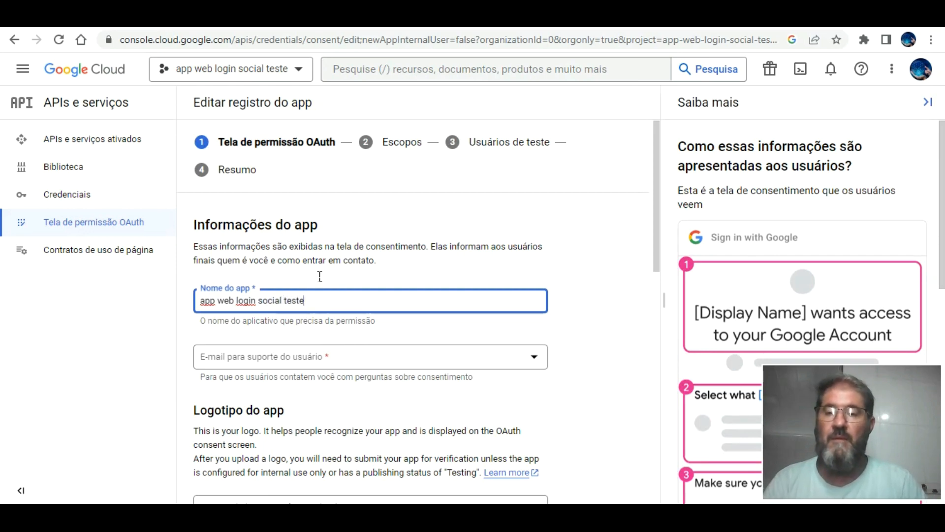
pyautogui.click(350, 355)
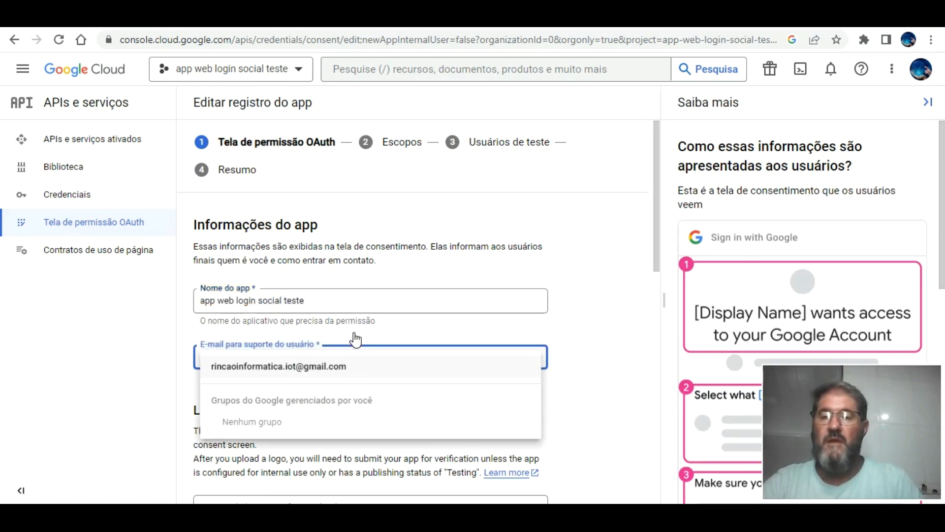
pyautogui.click(326, 362)
pyautogui.click(594, 302)
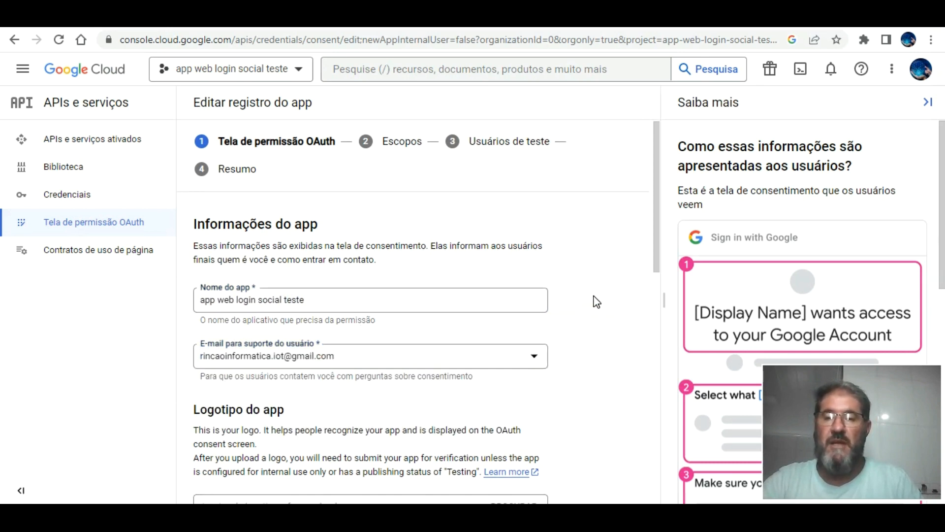
pyautogui.scroll(-6, 597, 301)
pyautogui.scroll(-4, 594, 301)
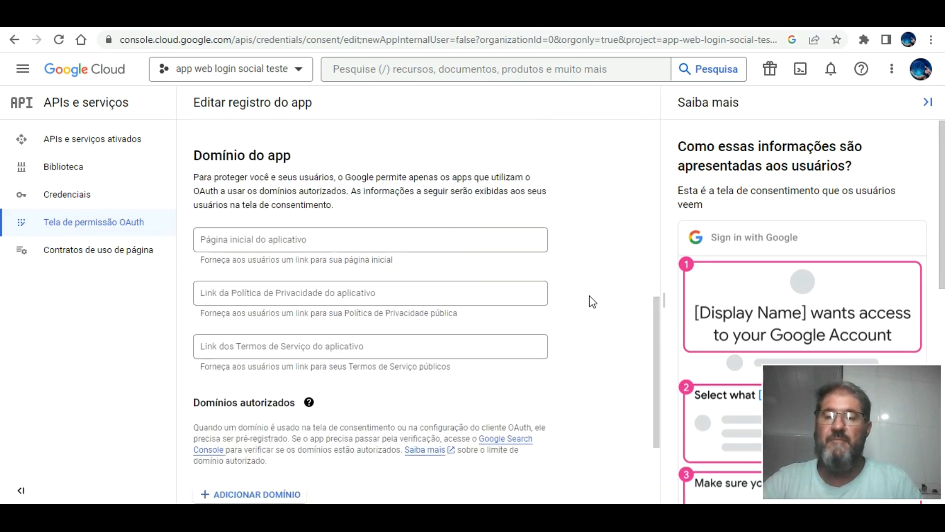
pyautogui.click(331, 197)
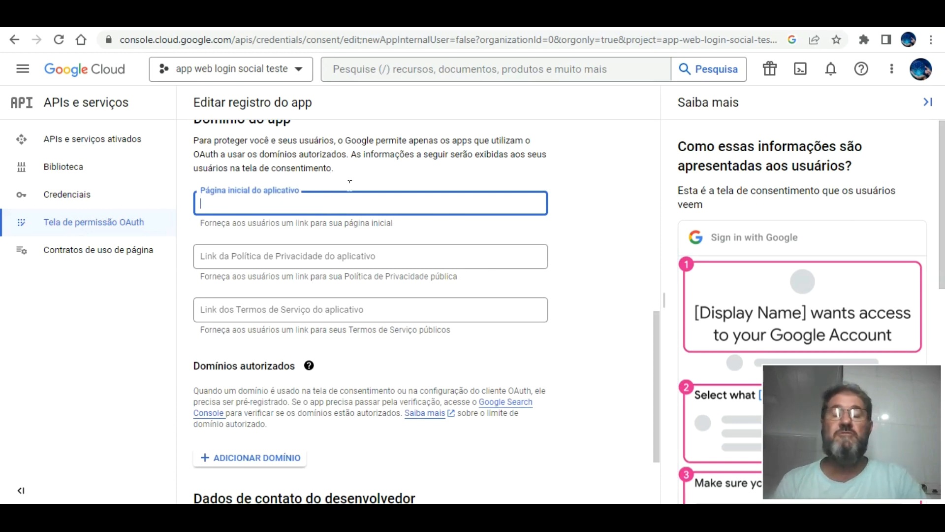
pyautogui.hotkey('ctrl', 'Tab')
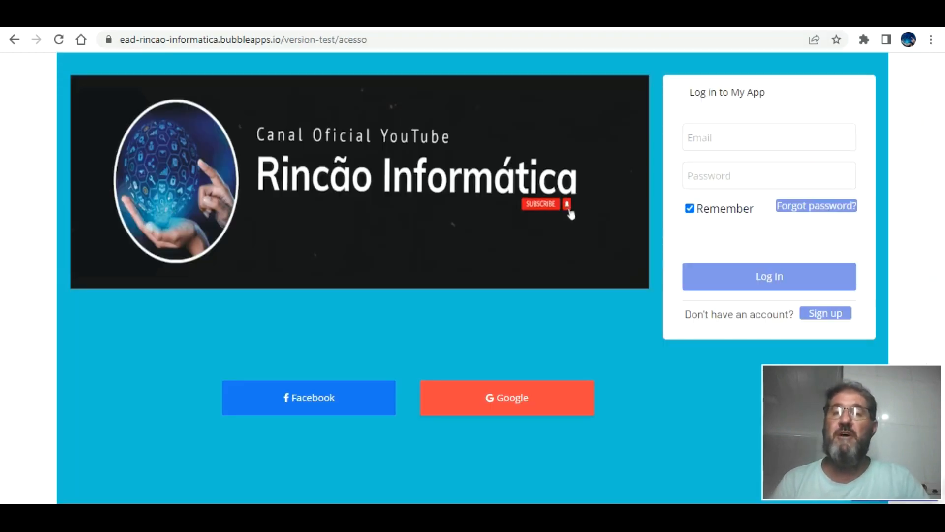
pyautogui.moveTo(369, 40); pyautogui.dragTo(119, 39)
pyautogui.rightClick(160, 41)
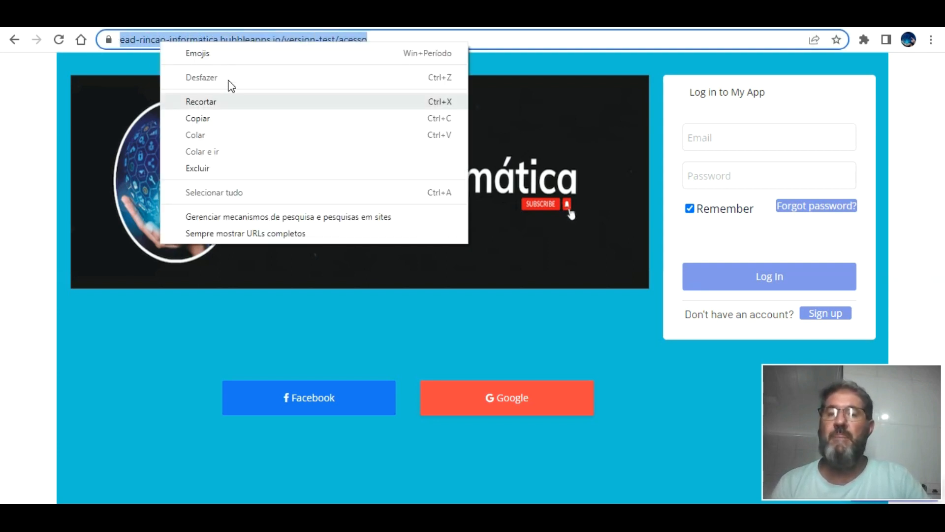
pyautogui.click(216, 118)
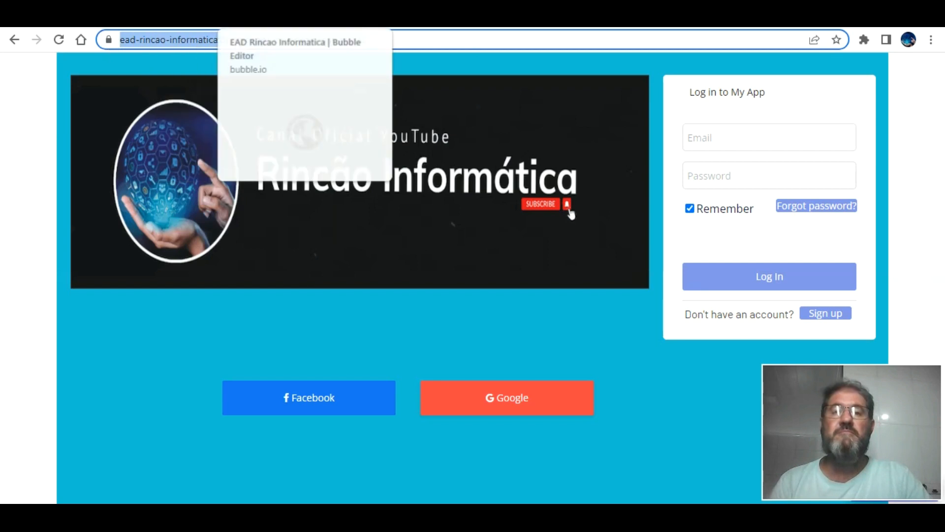
pyautogui.click(655, 19)
pyautogui.rightClick(382, 197)
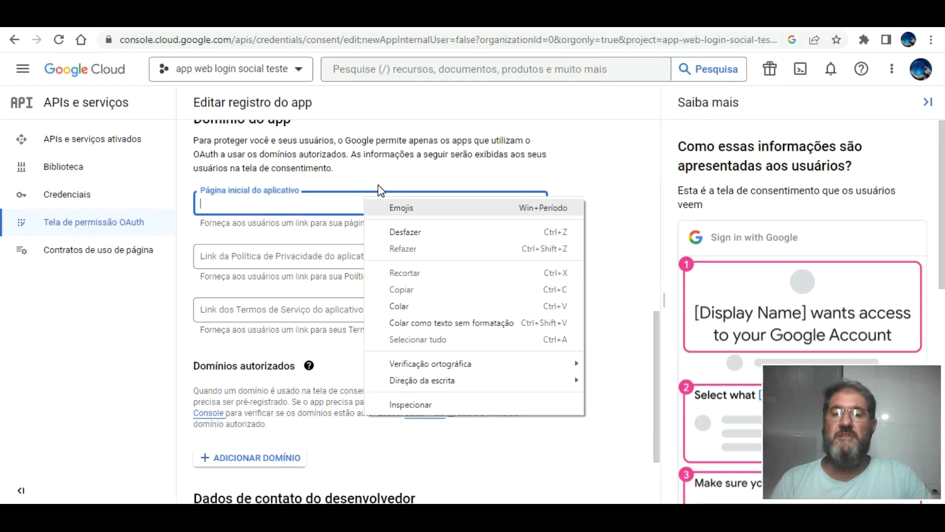
pyautogui.click(418, 304)
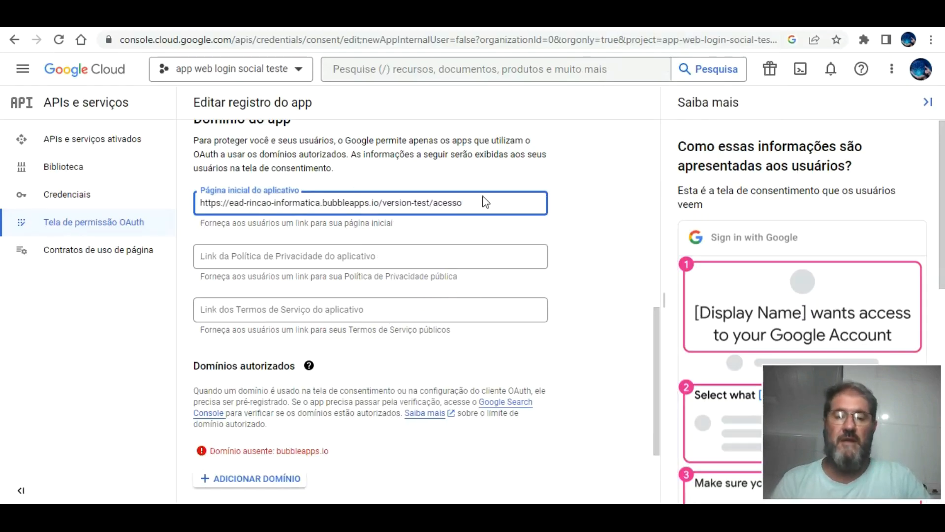
pyautogui.click(592, 216)
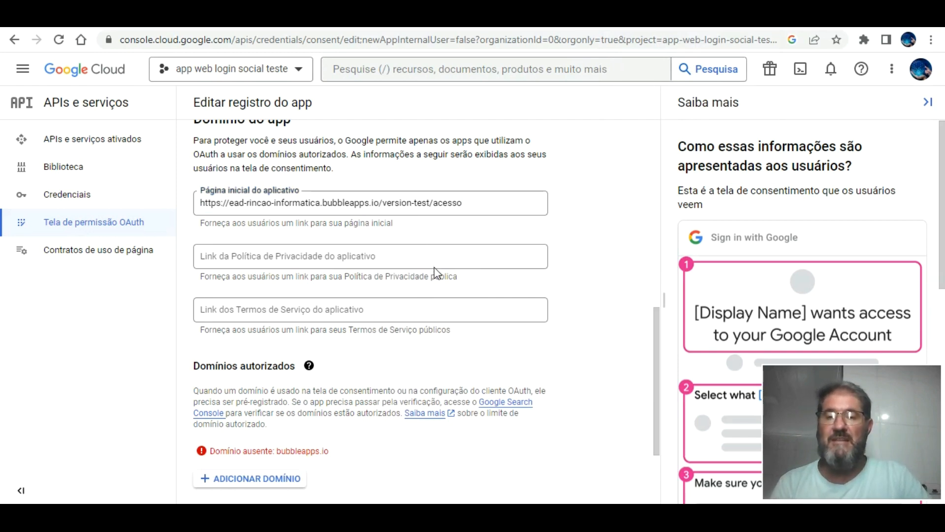
pyautogui.scroll(-3, 434, 270)
# Shorten the app home page link by removing /version-test/acesso.
pyautogui.scroll(8, 418, 286)
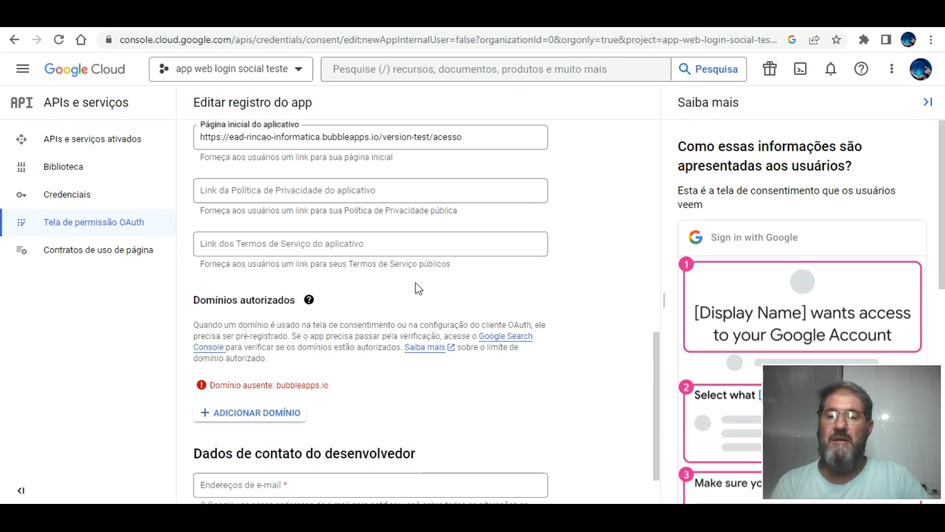
pyautogui.scroll(4, 417, 282)
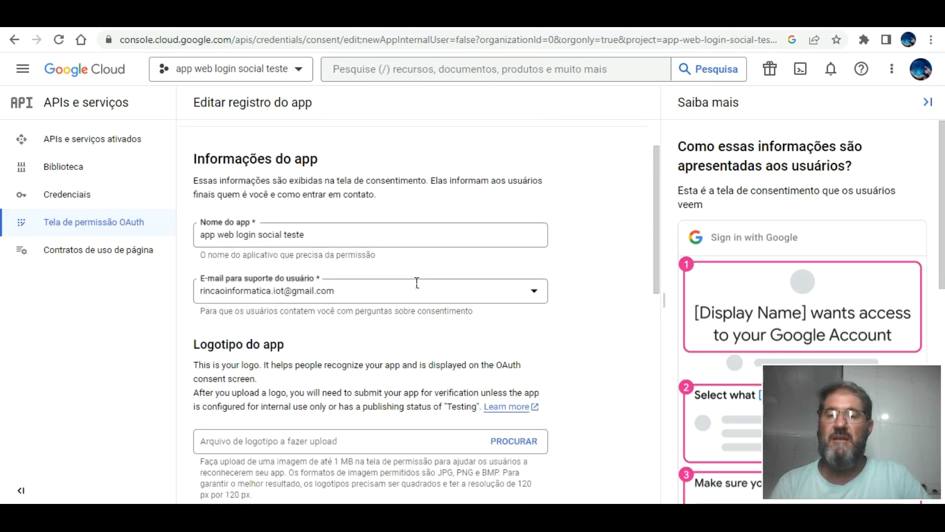
pyautogui.scroll(-4, 417, 283)
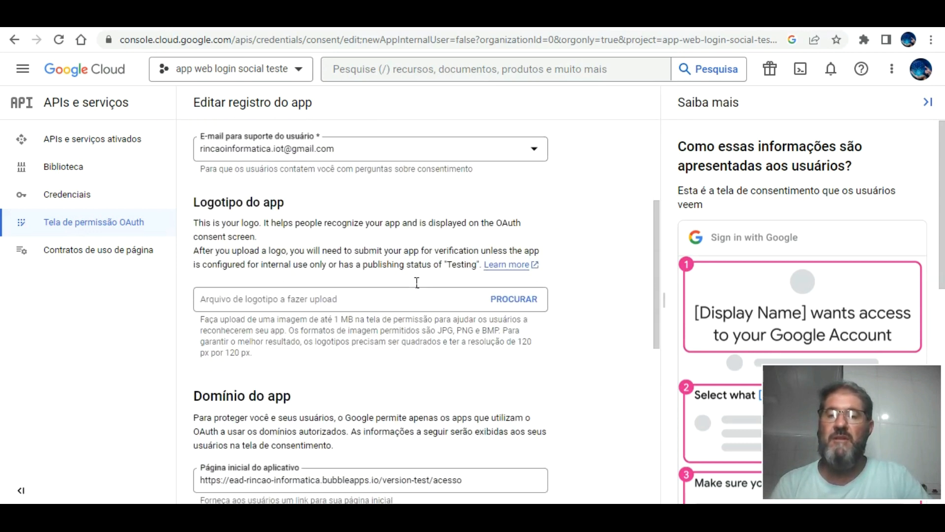
pyautogui.scroll(-4, 417, 282)
pyautogui.doubleClick(481, 274)
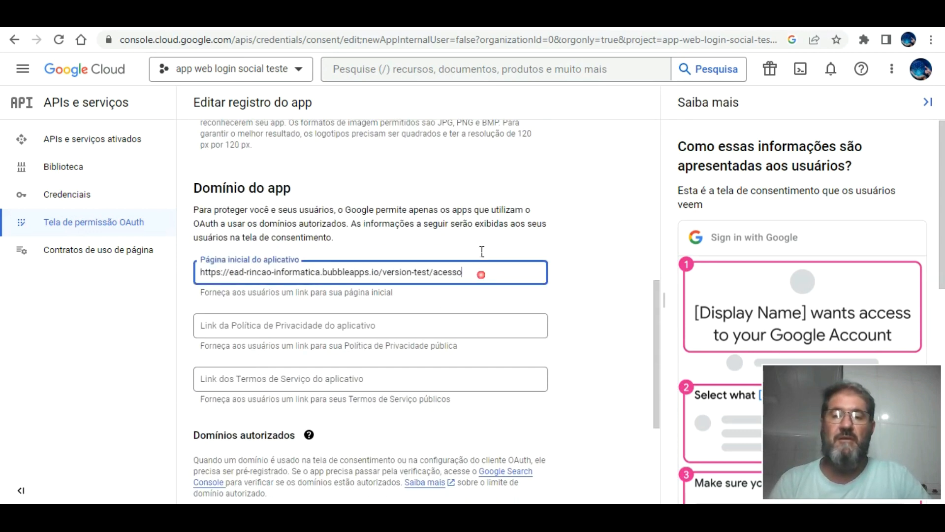
pyautogui.click(481, 273)
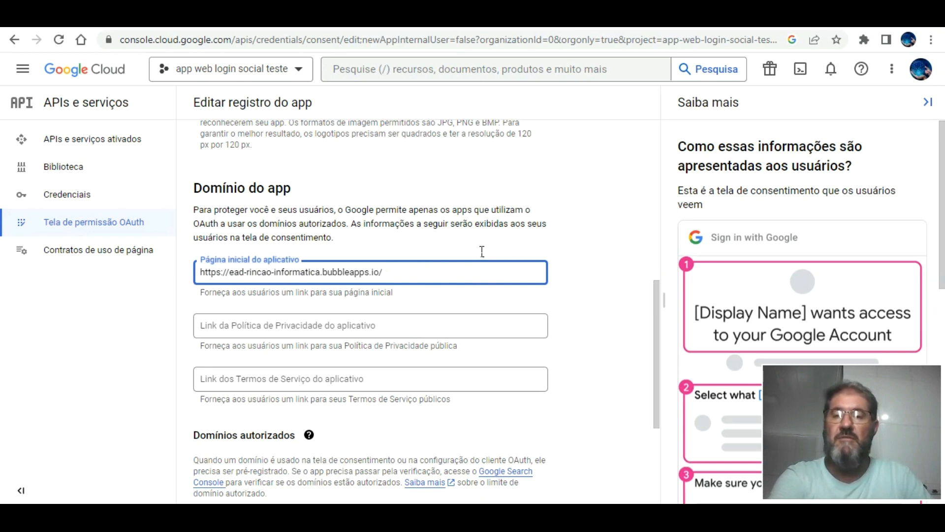
pyautogui.click(557, 276)
pyautogui.scroll(-1, 559, 277)
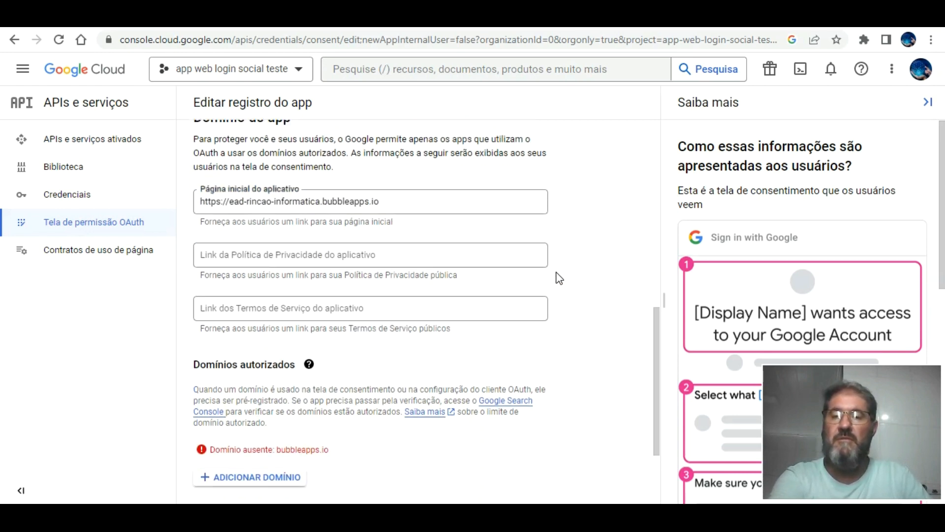
pyautogui.scroll(-2, 560, 278)
pyautogui.click(279, 319)
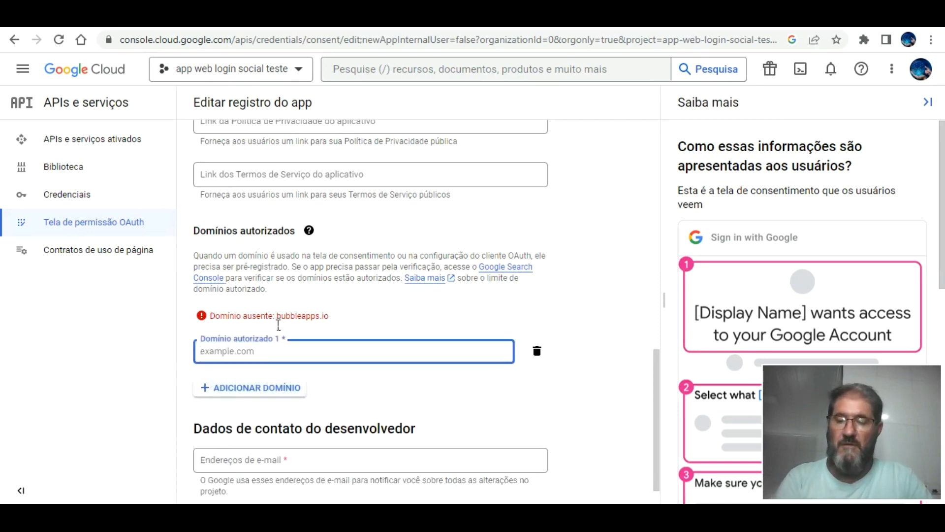
pyautogui.hotkey('ctrl', 'v')
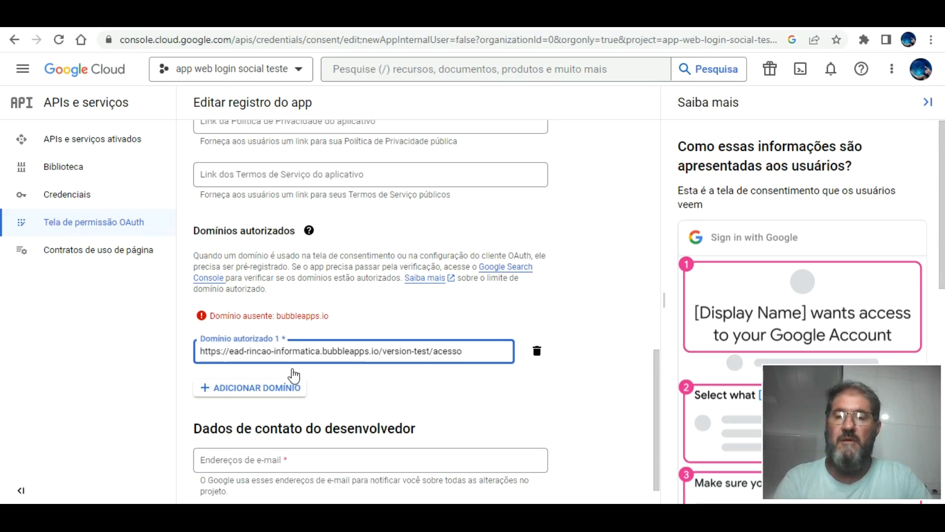
pyautogui.click(289, 387)
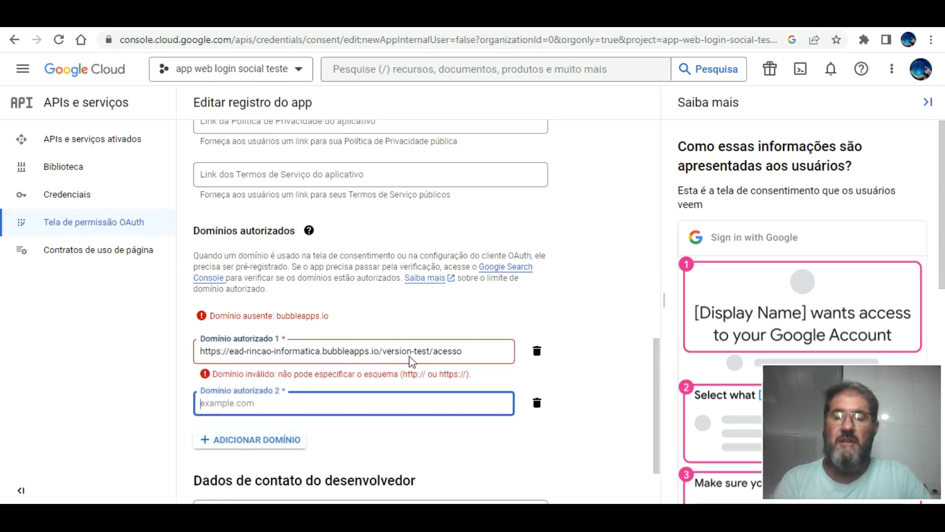
pyautogui.click(249, 351)
pyautogui.press('BackSpace')
pyautogui.press('BackSpace')
pyautogui.press('BackSpace')
pyautogui.press('BackSpace')
pyautogui.press('BackSpace')
pyautogui.press('BackSpace')
pyautogui.press('BackSpace')
pyautogui.press('BackSpace')
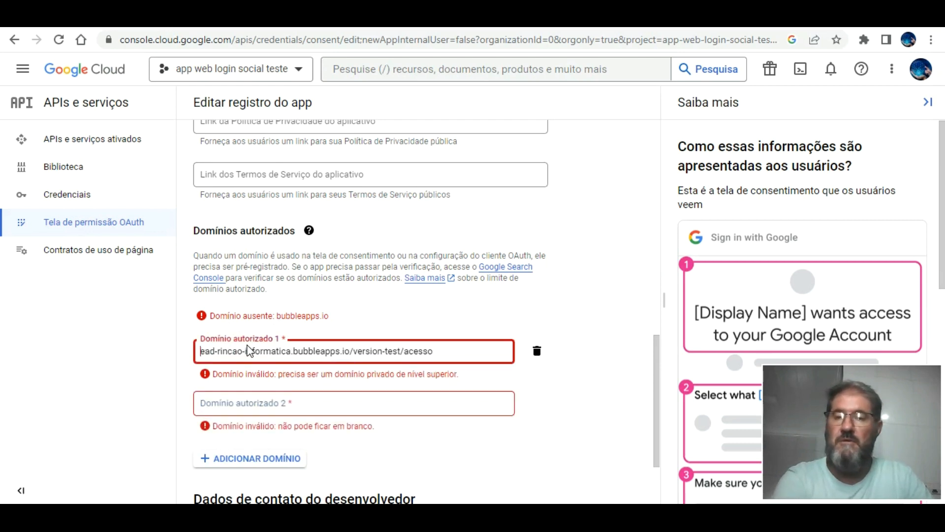
pyautogui.click(574, 380)
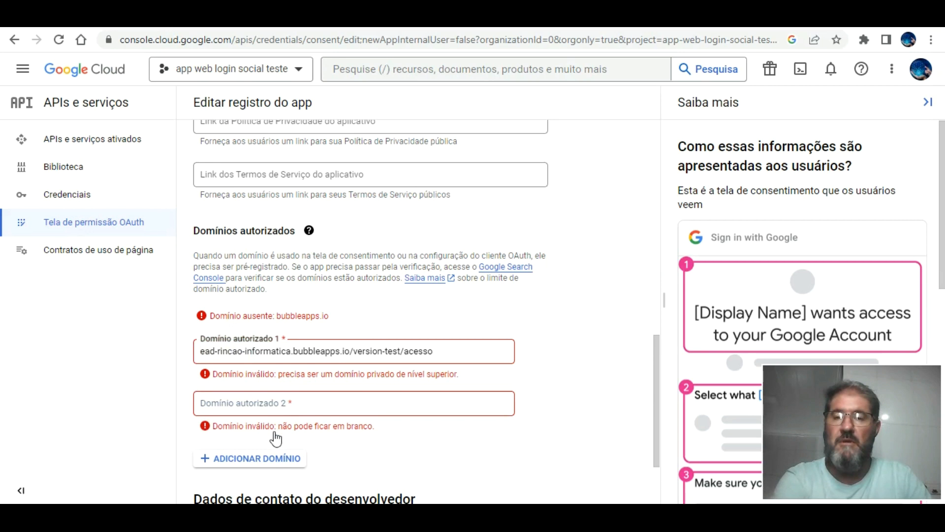
pyautogui.click(273, 457)
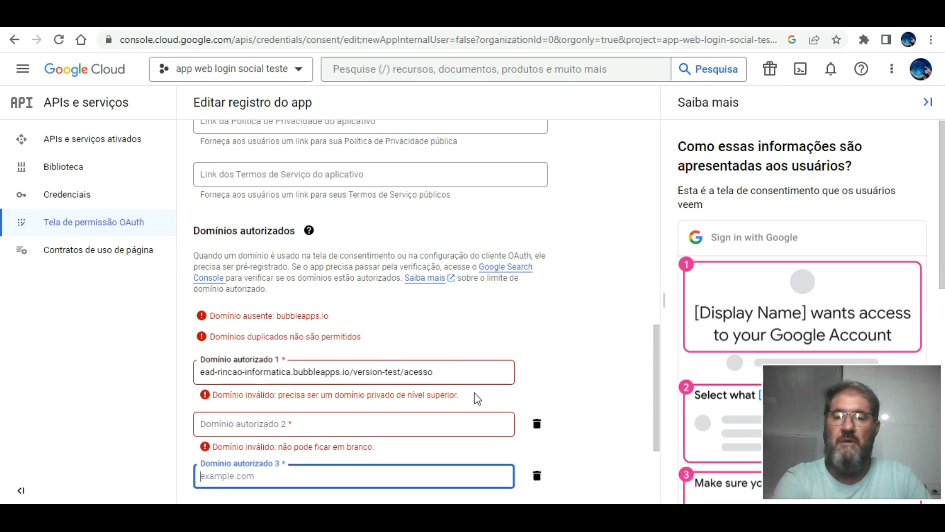
pyautogui.click(537, 422)
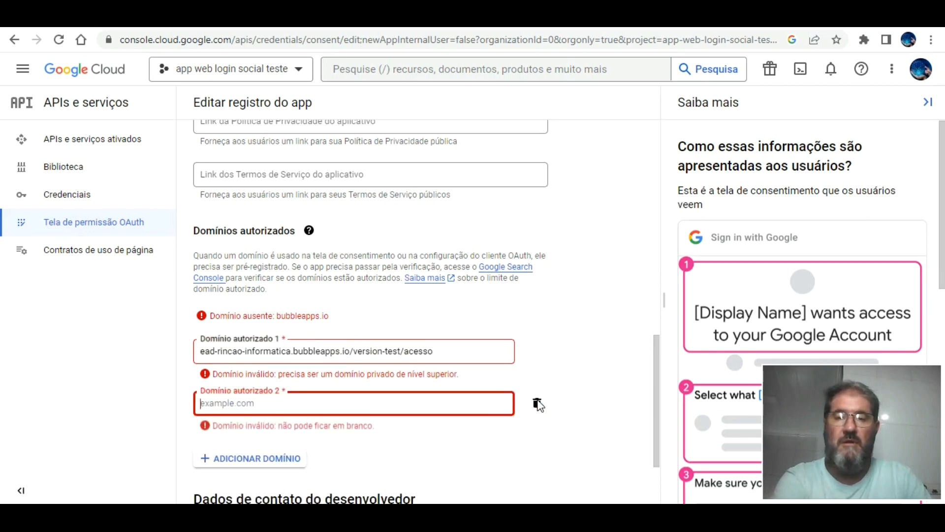
pyautogui.click(537, 401)
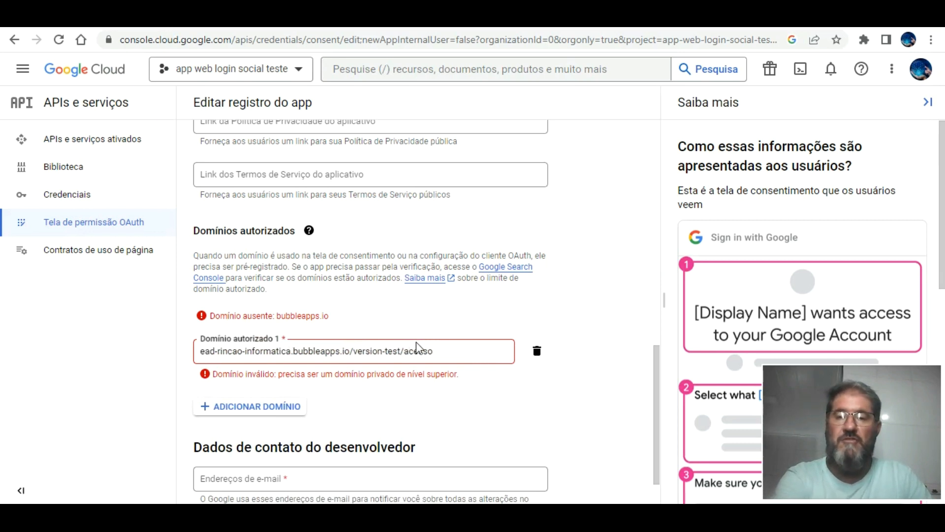
# Trim the first authorized domain down to bubbleapps.io and remove the leftover empty row.
pyautogui.click(447, 326)
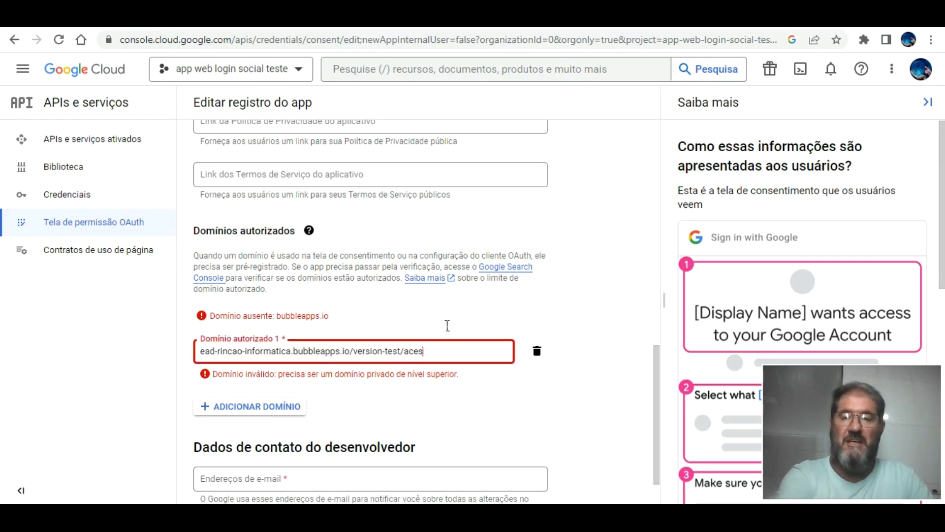
pyautogui.press('BackSpace')
pyautogui.press('BackSpace')
pyautogui.press('BackSpace')
pyautogui.press('BackSpace')
pyautogui.press('BackSpace')
pyautogui.press('BackSpace')
pyautogui.press('BackSpace')
pyautogui.press('BackSpace')
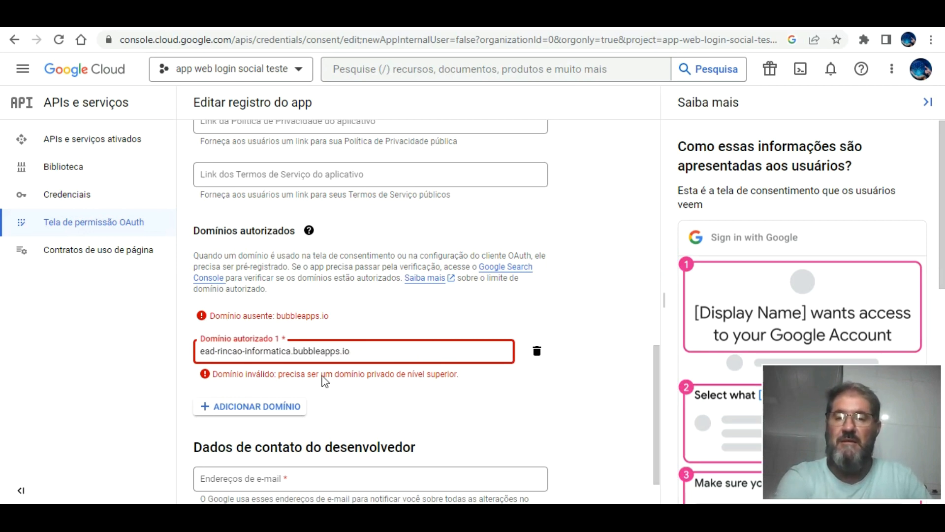
pyautogui.click(329, 382)
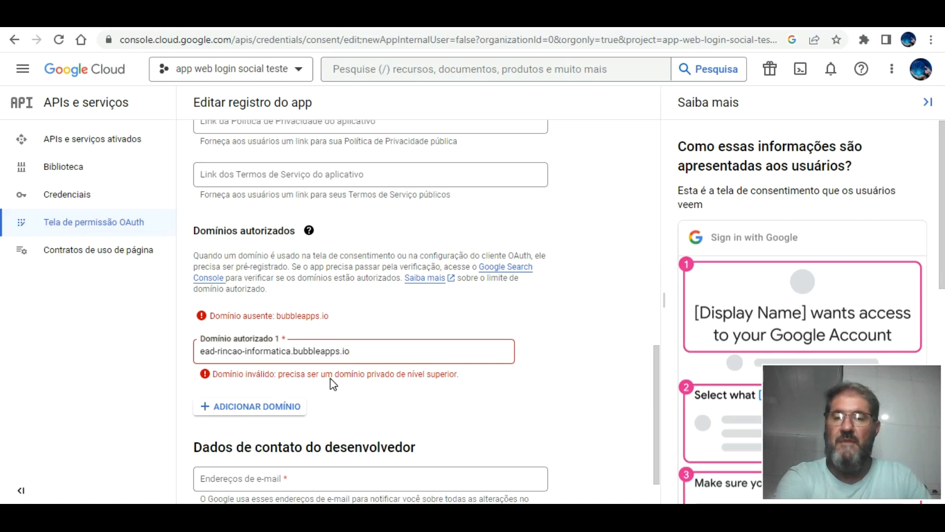
pyautogui.click(278, 406)
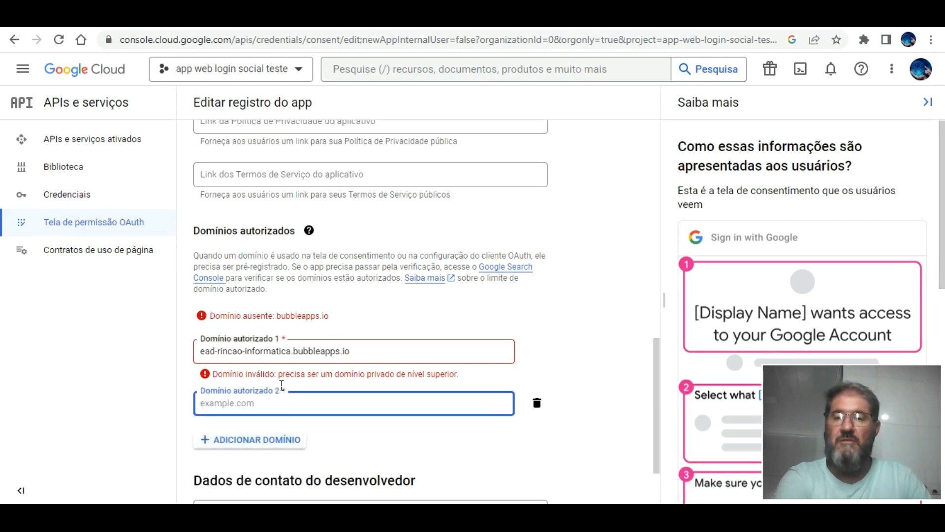
pyautogui.click(537, 403)
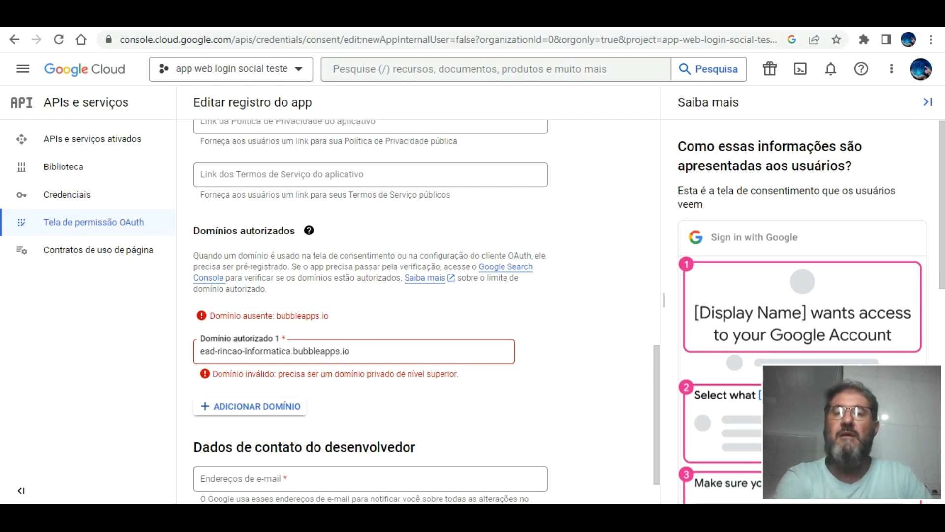
pyautogui.click(294, 351)
pyautogui.press('BackSpace')
pyautogui.press('BackSpace')
pyautogui.press('BackSpace')
pyautogui.press('BackSpace')
pyautogui.press('BackSpace')
pyautogui.press('BackSpace')
pyautogui.press('BackSpace')
pyautogui.press('BackSpace')
pyautogui.press('BackSpace')
pyautogui.press('BackSpace')
pyautogui.press('BackSpace')
pyautogui.press('BackSpace')
pyautogui.press('BackSpace')
pyautogui.press('BackSpace')
pyautogui.press('BackSpace')
pyautogui.press('BackSpace')
pyautogui.press('BackSpace')
pyautogui.press('BackSpace')
pyautogui.press('BackSpace')
pyautogui.press('BackSpace')
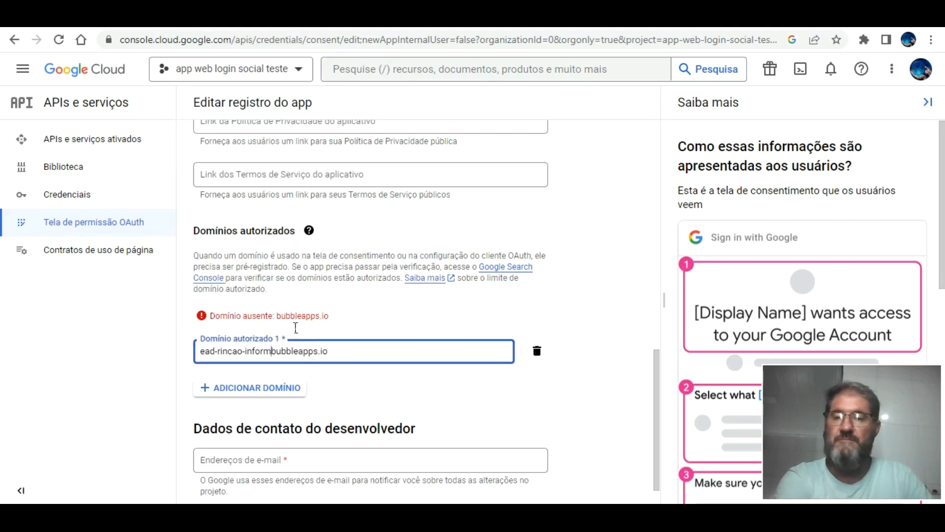
pyautogui.click(439, 347)
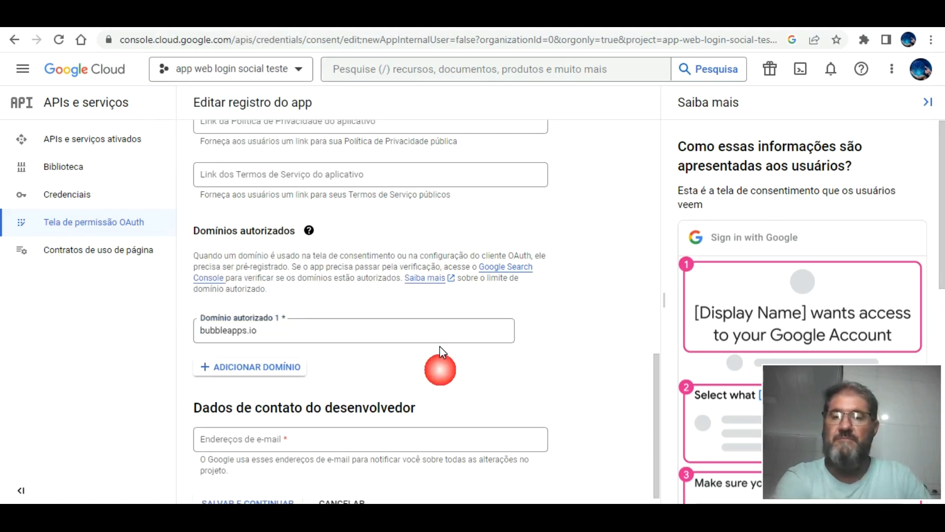
pyautogui.scroll(-1, 567, 347)
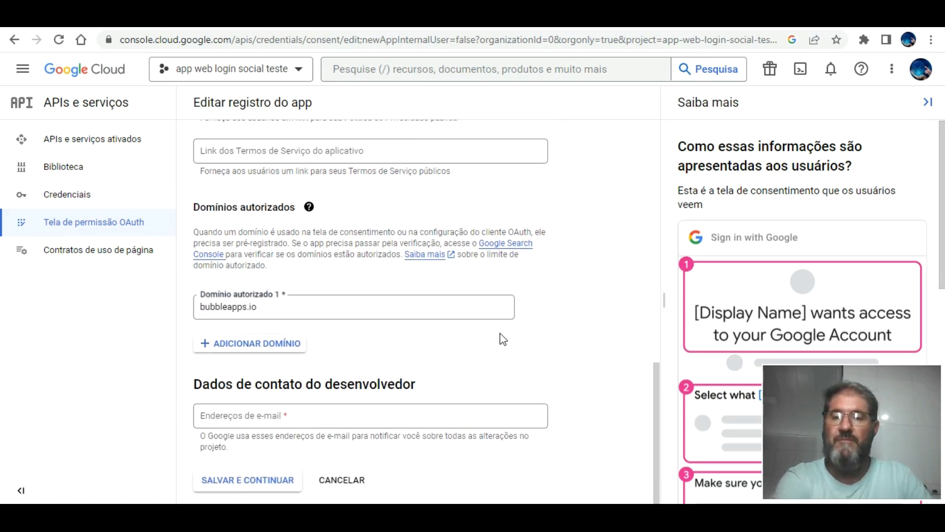
# Try saving, then fill in the developer contact e-mail address.
pyautogui.click(246, 472)
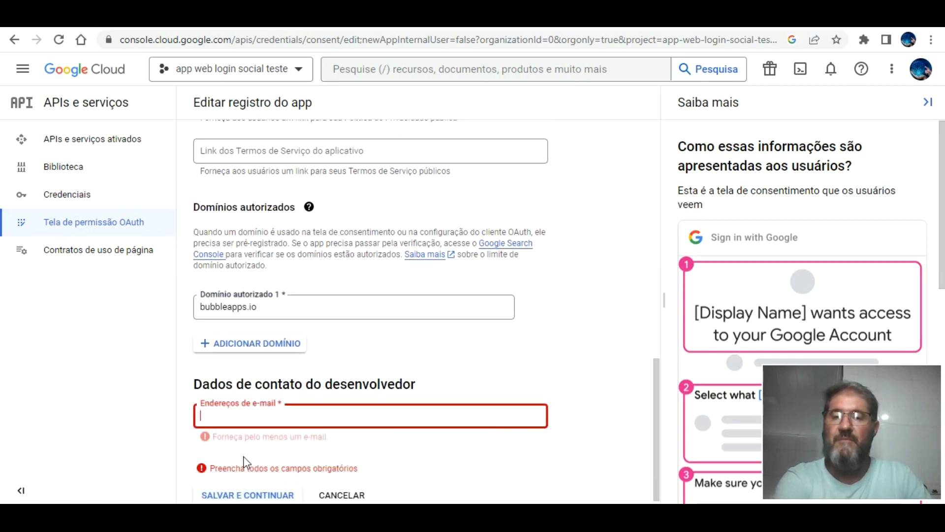
pyautogui.click(309, 412)
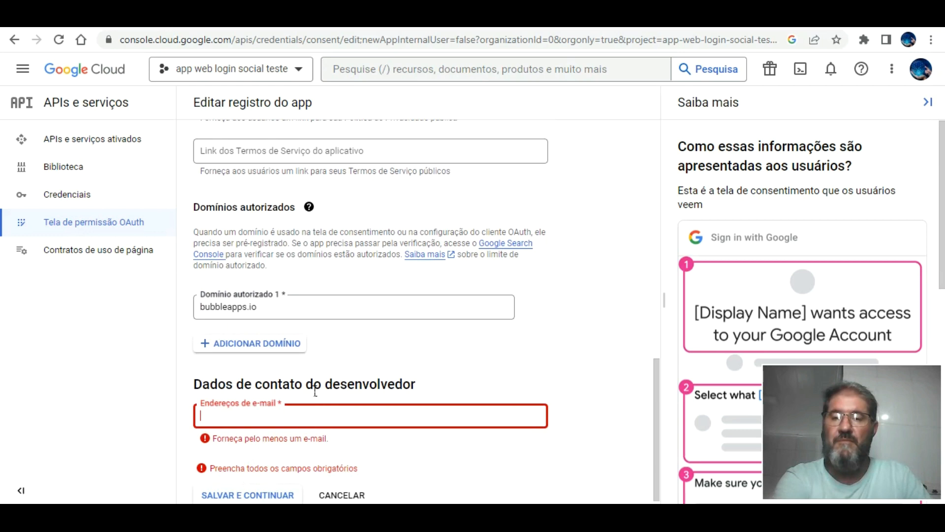
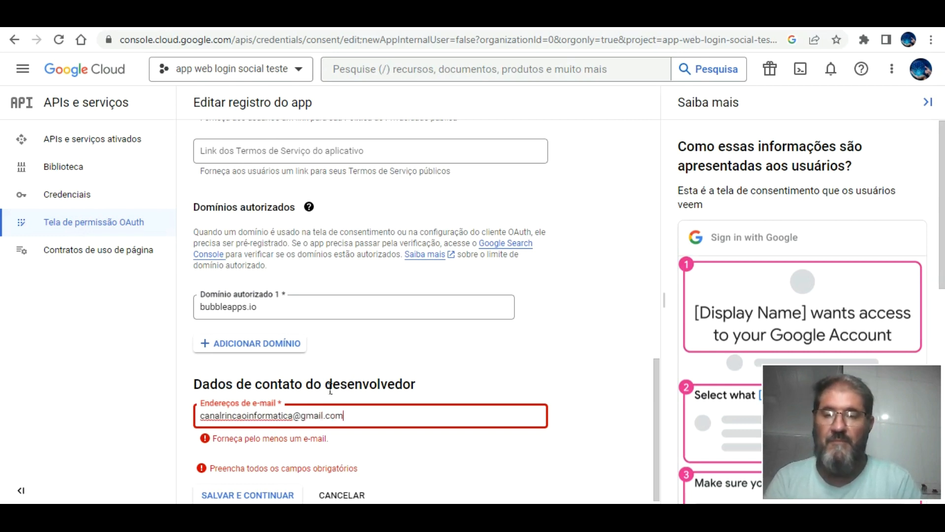
pyautogui.click(512, 365)
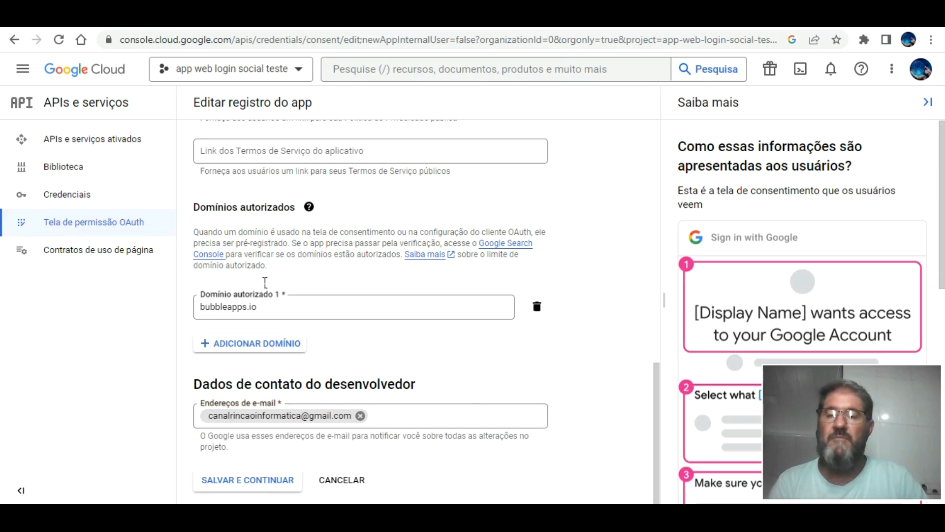
pyautogui.moveTo(265, 306); pyautogui.dragTo(180, 293)
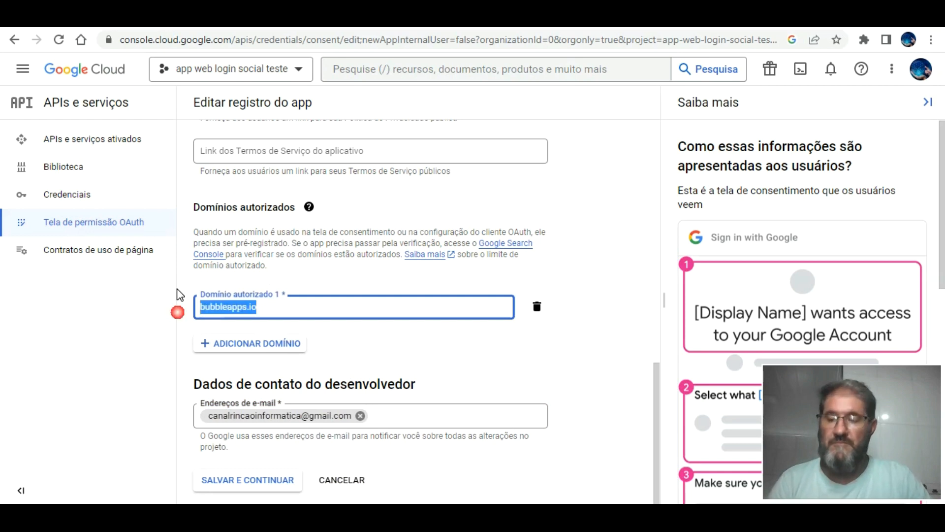
pyautogui.write('https://ead-rincao-informatica.bubbleapps.io/version-test/acesso')
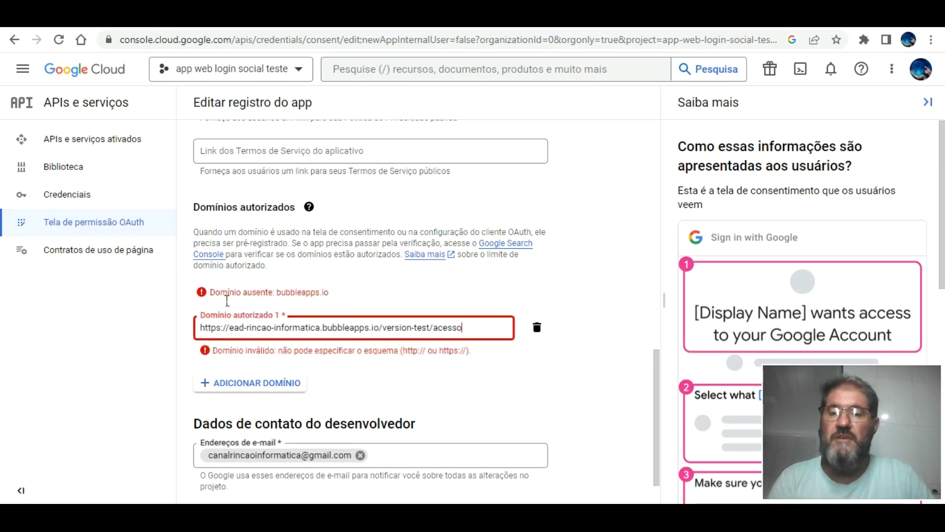
pyautogui.click(230, 327)
pyautogui.press('BackSpace')
pyautogui.press('BackSpace')
pyautogui.press('BackSpace')
pyautogui.press('BackSpace')
pyautogui.press('BackSpace')
pyautogui.press('BackSpace')
pyautogui.press('BackSpace')
pyautogui.press('BackSpace')
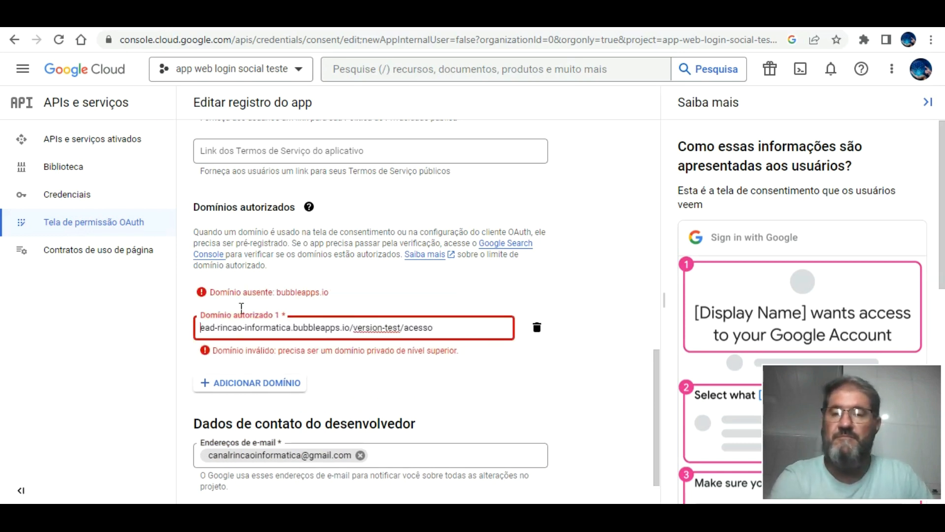
pyautogui.press('BackSpace')
pyautogui.press('BackSpace')
pyautogui.press('BackSpace')
pyautogui.press('BackSpace')
pyautogui.press('BackSpace')
pyautogui.press('BackSpace')
pyautogui.press('BackSpace')
pyautogui.press('BackSpace')
pyautogui.press('BackSpace')
pyautogui.press('BackSpace')
pyautogui.press('BackSpace')
pyautogui.press('BackSpace')
pyautogui.press('BackSpace')
pyautogui.press('BackSpace')
pyautogui.press('BackSpace')
pyautogui.press('BackSpace')
pyautogui.press('BackSpace')
pyautogui.click(552, 359)
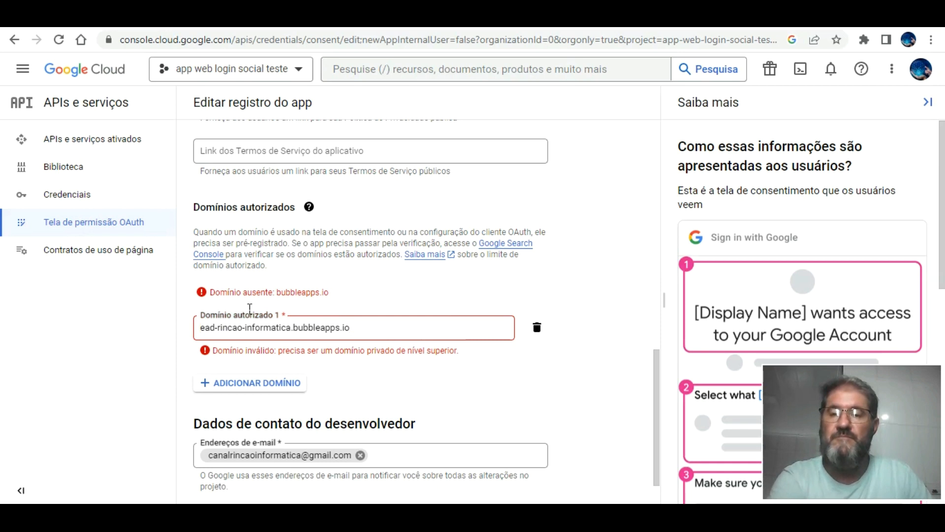
# Delete 'ead-rincao-informatica.' so the domain reads bubbleapps.io, then save and continue.
pyautogui.click(291, 325)
pyautogui.press('BackSpace')
pyautogui.press('BackSpace')
pyautogui.press('BackSpace')
pyautogui.press('BackSpace')
pyautogui.press('BackSpace')
pyautogui.press('BackSpace')
pyautogui.press('BackSpace')
pyautogui.press('BackSpace')
pyautogui.press('BackSpace')
pyautogui.press('BackSpace')
pyautogui.press('BackSpace')
pyautogui.press('BackSpace')
pyautogui.press('BackSpace')
pyautogui.press('BackSpace')
pyautogui.press('BackSpace')
pyautogui.press('BackSpace')
pyautogui.press('BackSpace')
pyautogui.press('BackSpace')
pyautogui.press('BackSpace')
pyautogui.press('BackSpace')
pyautogui.press('BackSpace')
pyautogui.press('BackSpace')
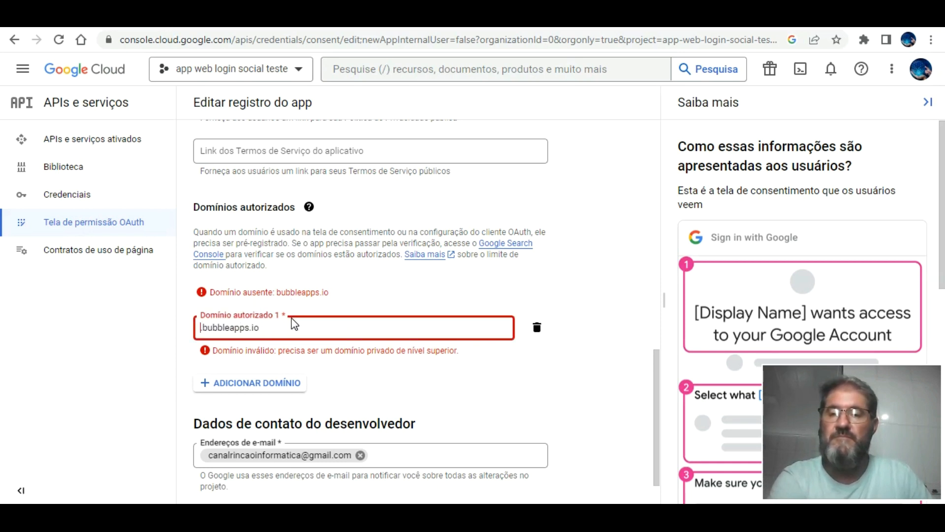
pyautogui.press('Delete')
pyautogui.click(562, 329)
pyautogui.click(290, 472)
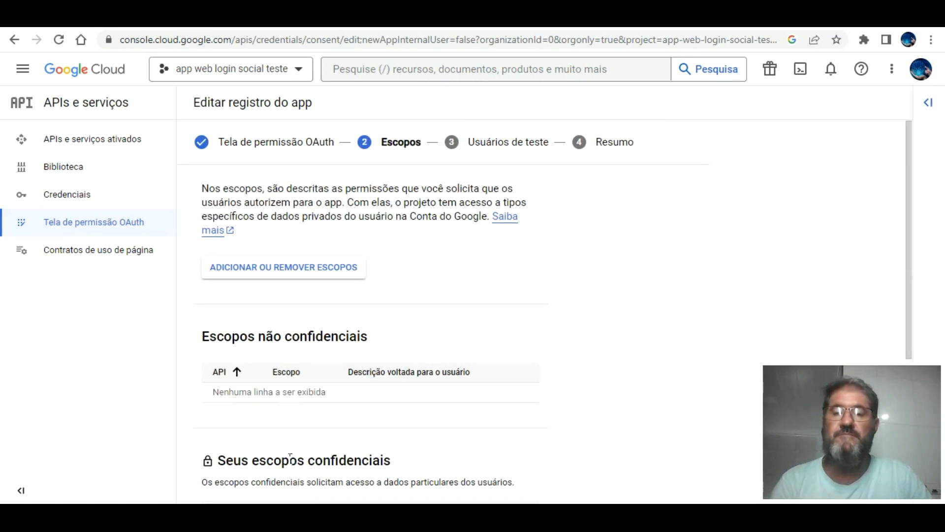
# Open the scopes panel, close it without adding any scopes, then save and continue.
pyautogui.scroll(-5, 625, 295)
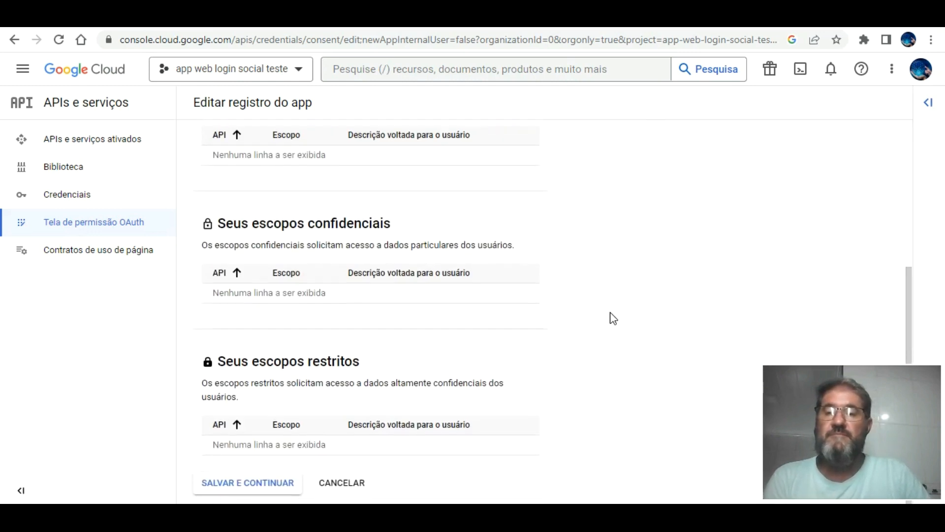
pyautogui.scroll(5, 610, 318)
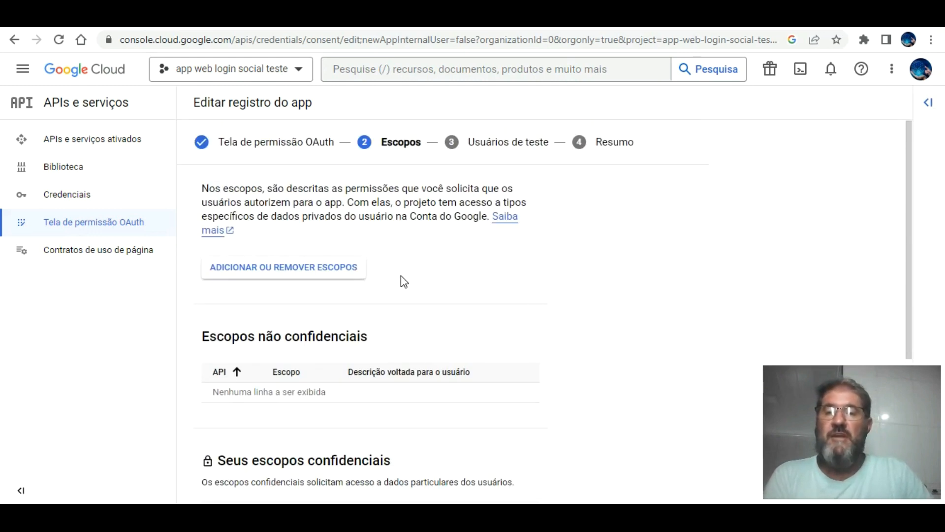
pyautogui.click(327, 260)
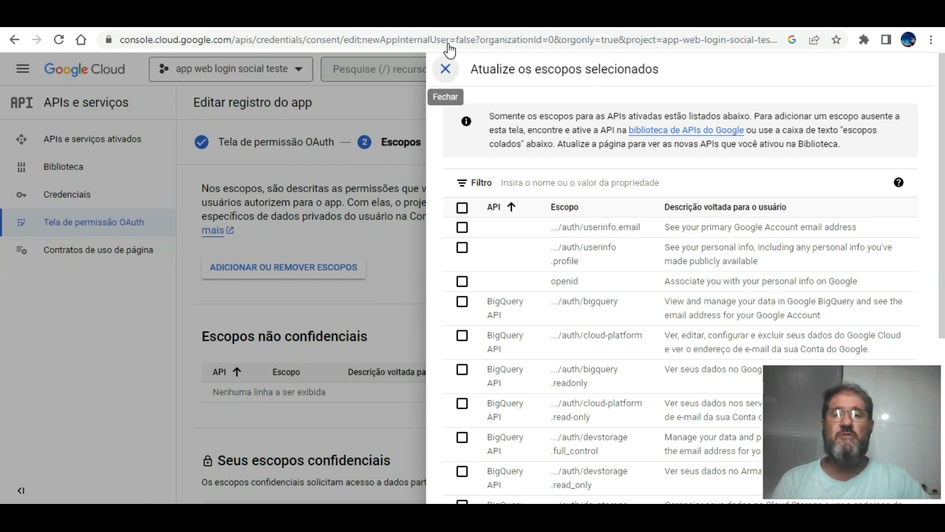
pyautogui.click(445, 69)
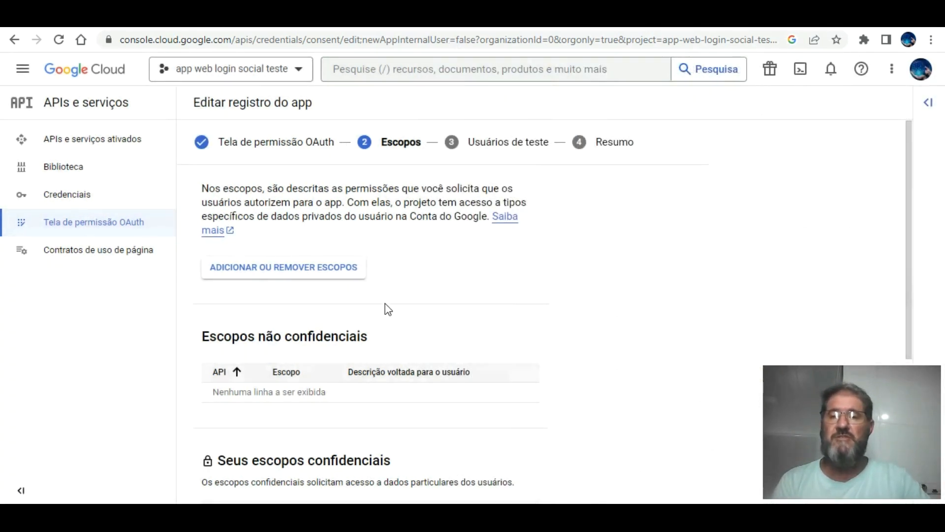
pyautogui.scroll(-5, 386, 308)
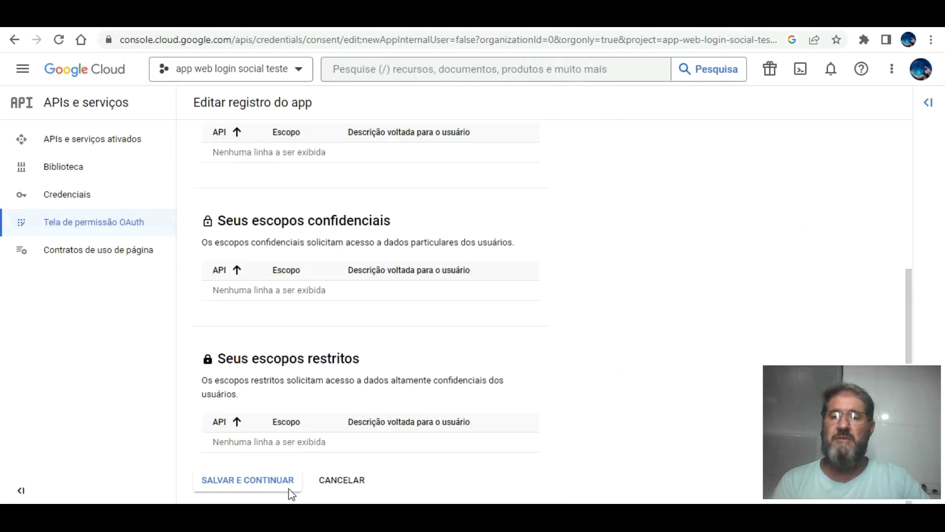
pyautogui.click(276, 475)
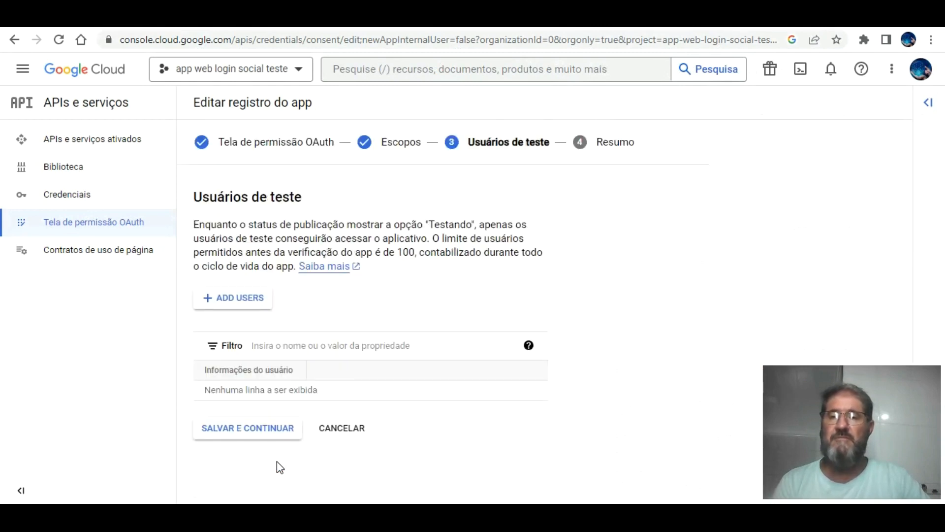
# Finish the OAuth consent screen with no test users, review the summary, and return to the dashboard.
pyautogui.click(274, 426)
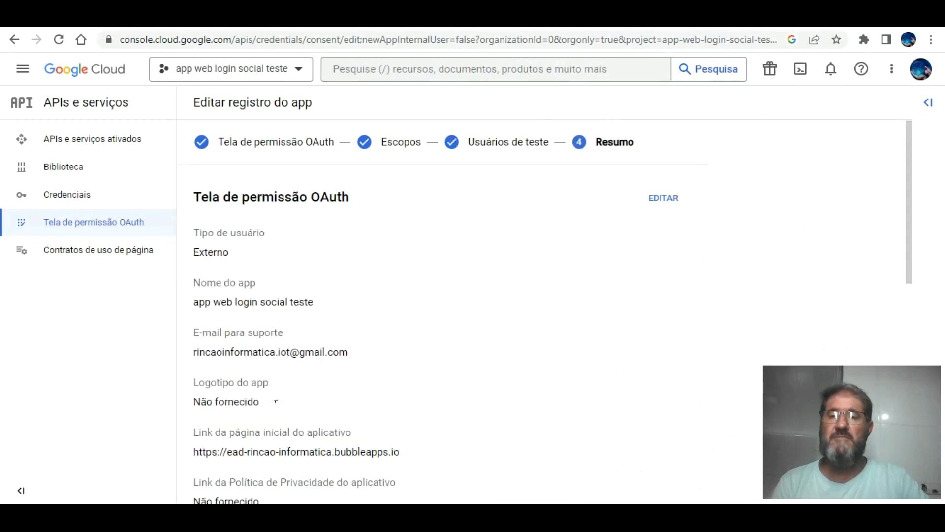
pyautogui.scroll(-5, 413, 353)
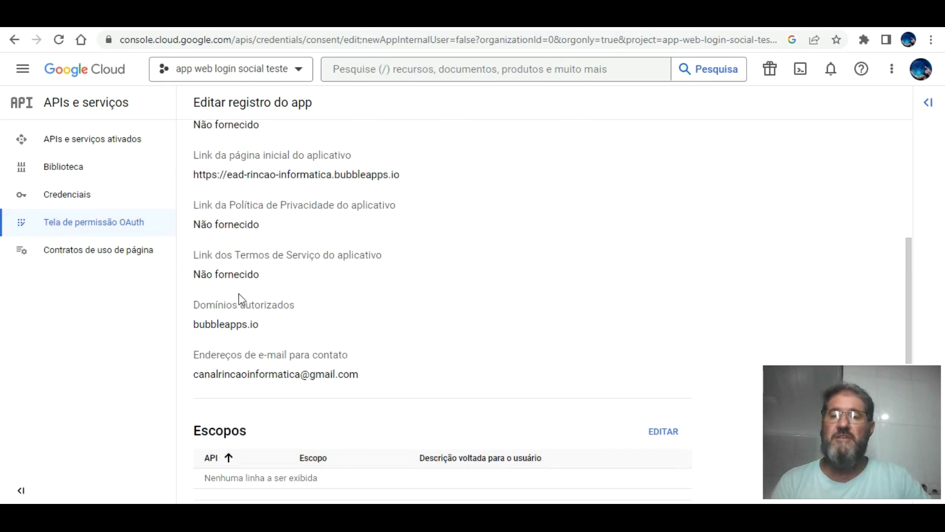
pyautogui.scroll(-5, 346, 366)
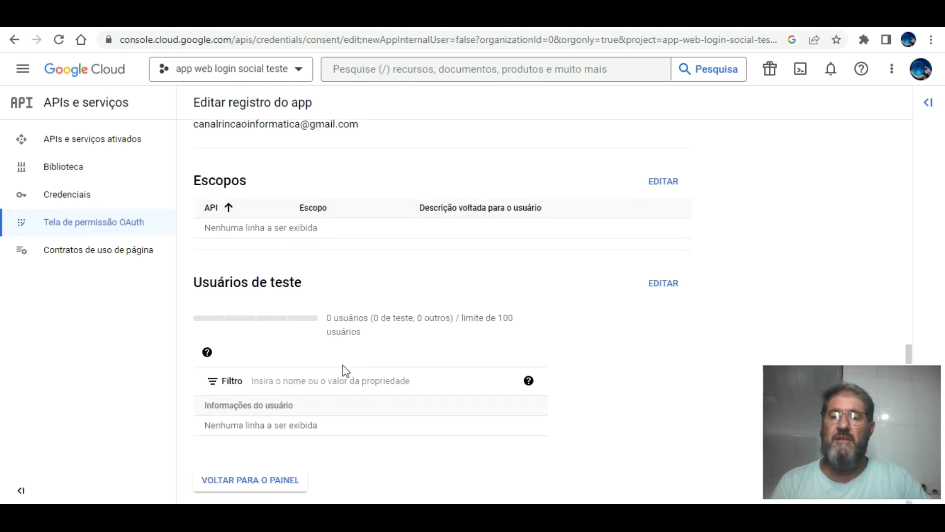
pyautogui.click(276, 478)
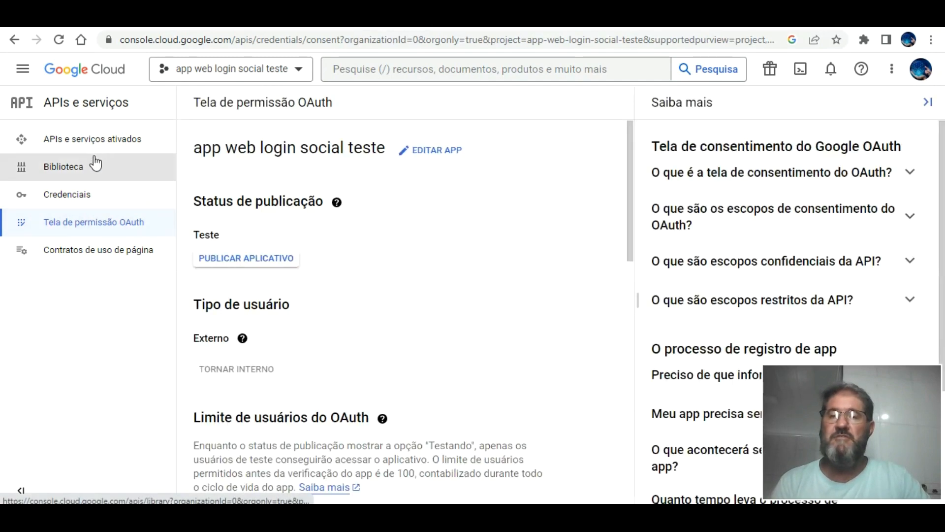
pyautogui.scroll(-6, 401, 251)
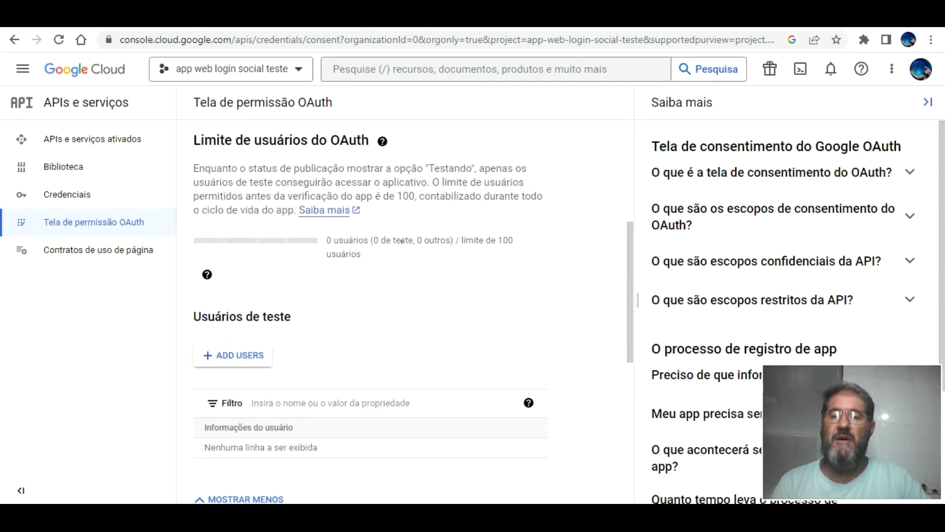
pyautogui.scroll(-4, 400, 251)
pyautogui.scroll(10, 400, 251)
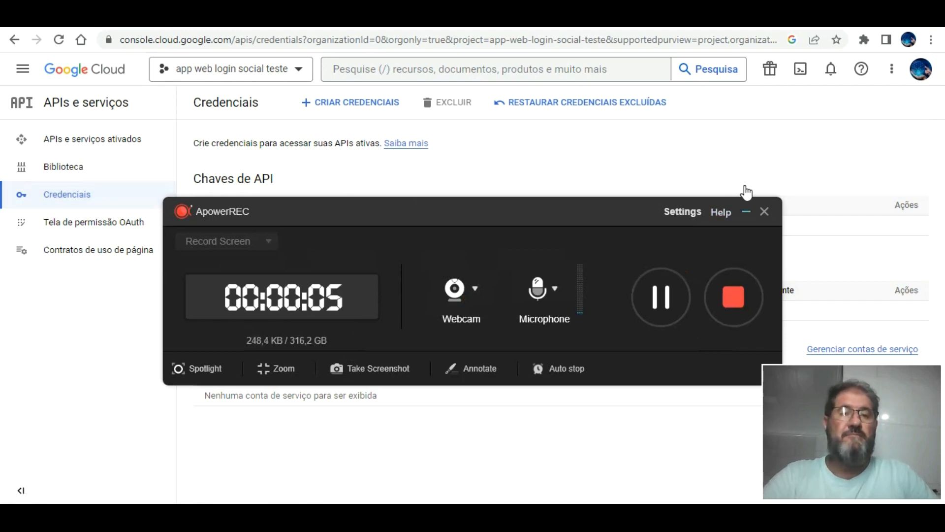
# Start an OAuth client ID of type Aplicativo da Web named 'teste login app'.
pyautogui.click(746, 211)
pyautogui.click(350, 96)
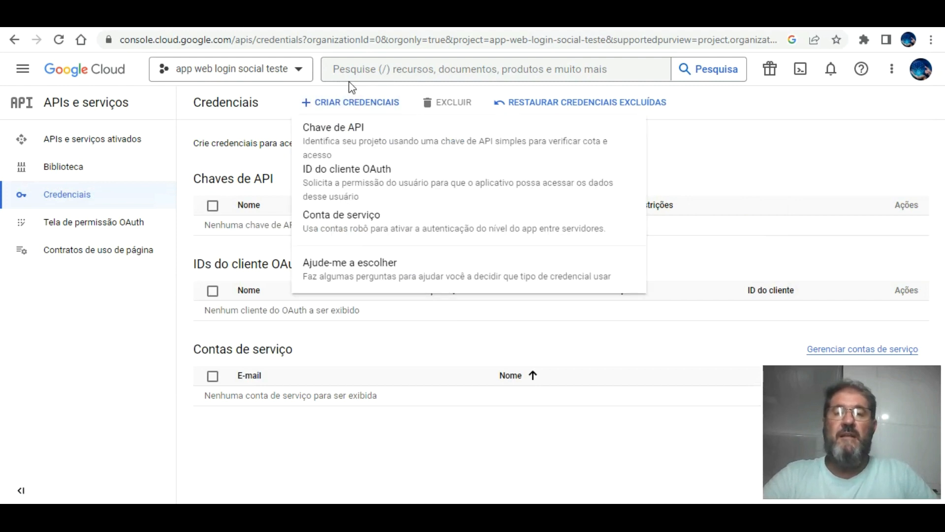
pyautogui.click(372, 168)
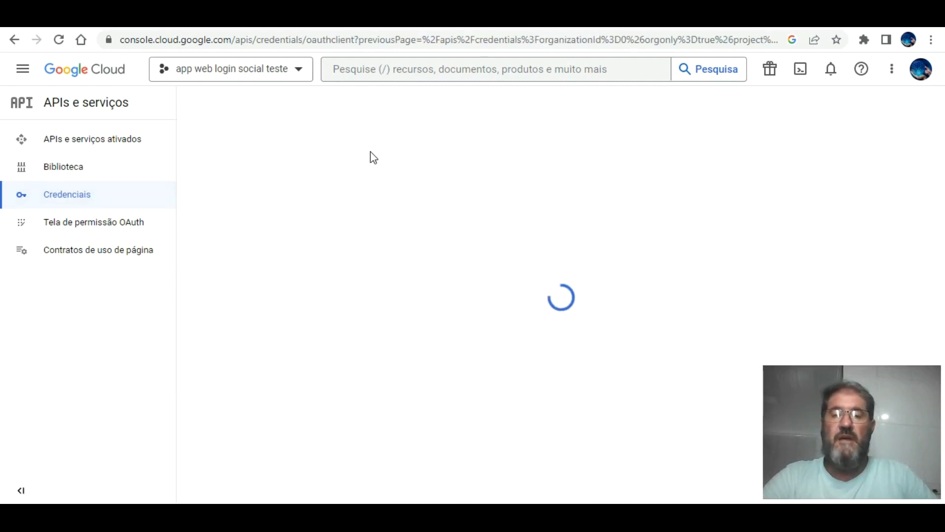
pyautogui.click(326, 218)
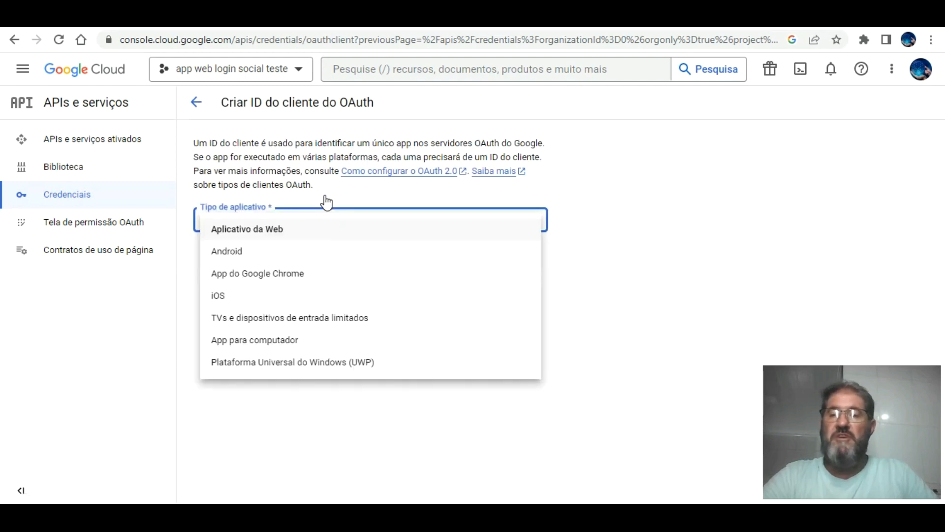
pyautogui.click(271, 215)
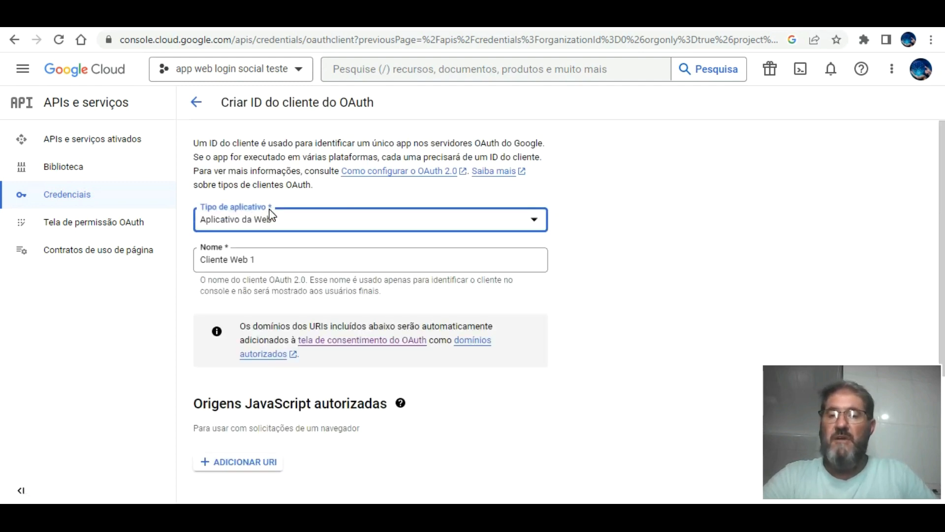
pyautogui.click(266, 258)
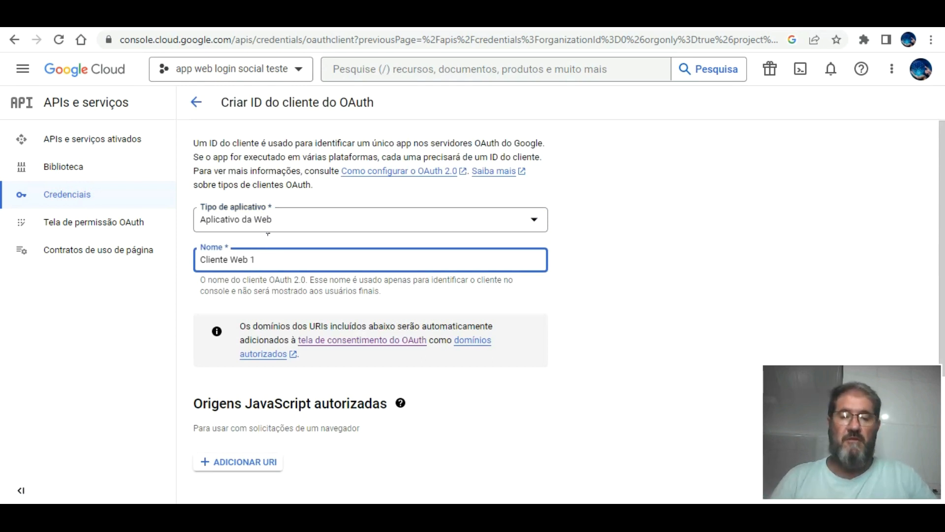
pyautogui.press('BackSpace')
pyautogui.press('BackSpace')
pyautogui.press('BackSpace')
pyautogui.press('BackSpace')
pyautogui.press('BackSpace')
pyautogui.press('BackSpace')
pyautogui.press('BackSpace')
pyautogui.press('BackSpace')
pyautogui.press('BackSpace')
pyautogui.press('BackSpace')
pyautogui.press('BackSpace')
pyautogui.press('BackSpace')
pyautogui.press('BackSpace')
pyautogui.write('te')
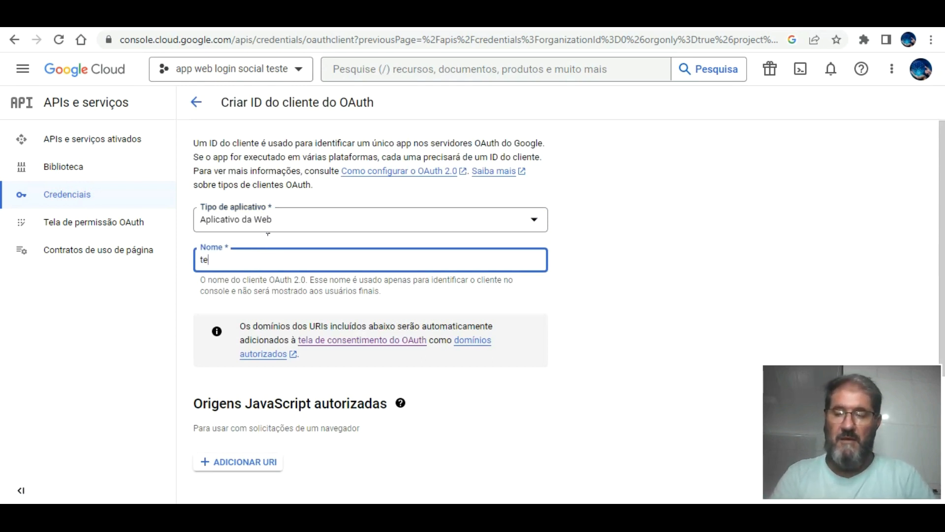
pyautogui.write('ste login app')
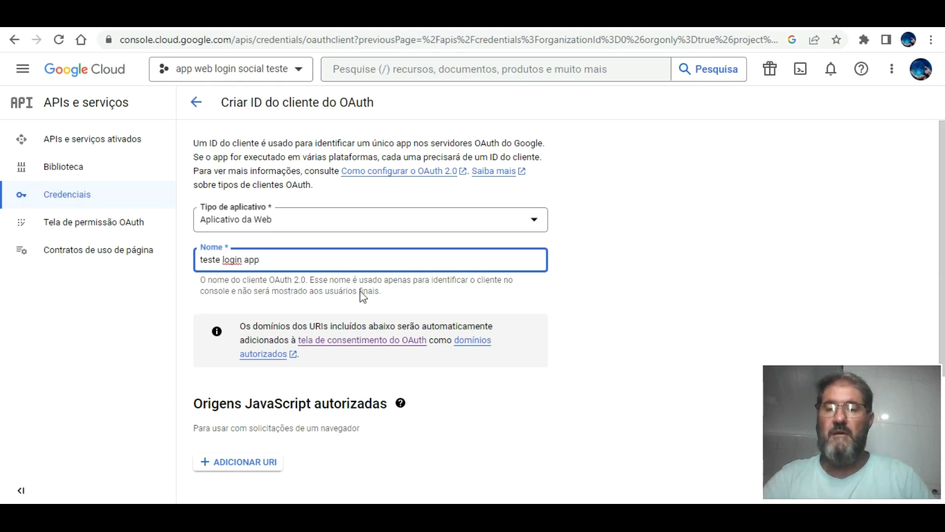
pyautogui.click(550, 313)
pyautogui.scroll(-4, 546, 310)
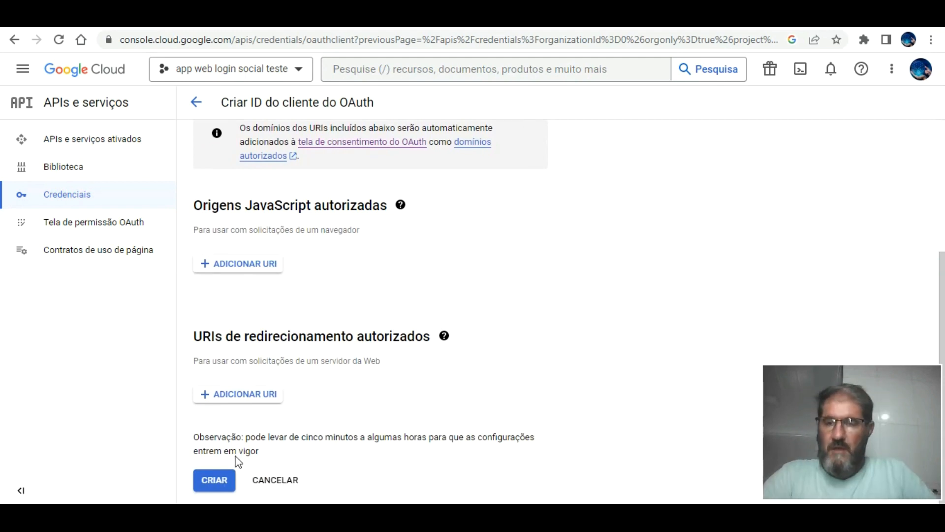
# Create the 'teste login app' OAuth client and copy its client ID.
pyautogui.click(213, 465)
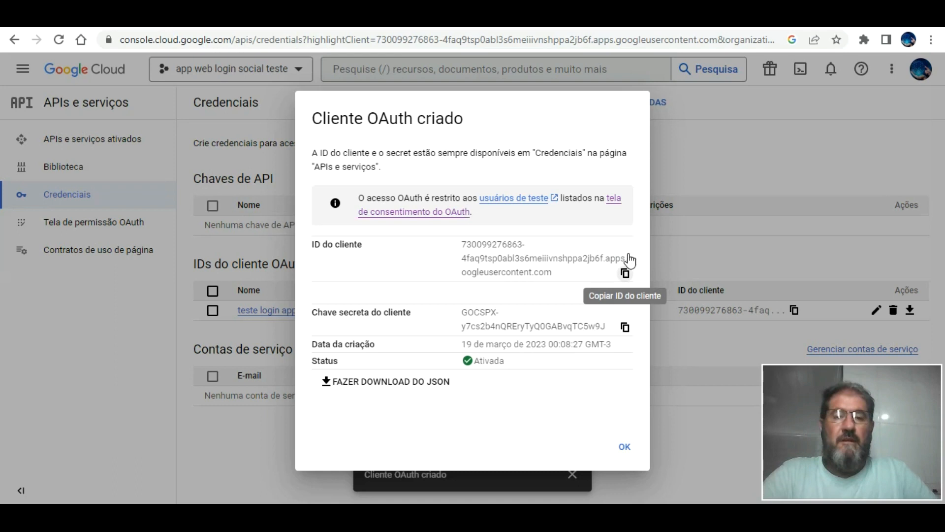
pyautogui.click(624, 272)
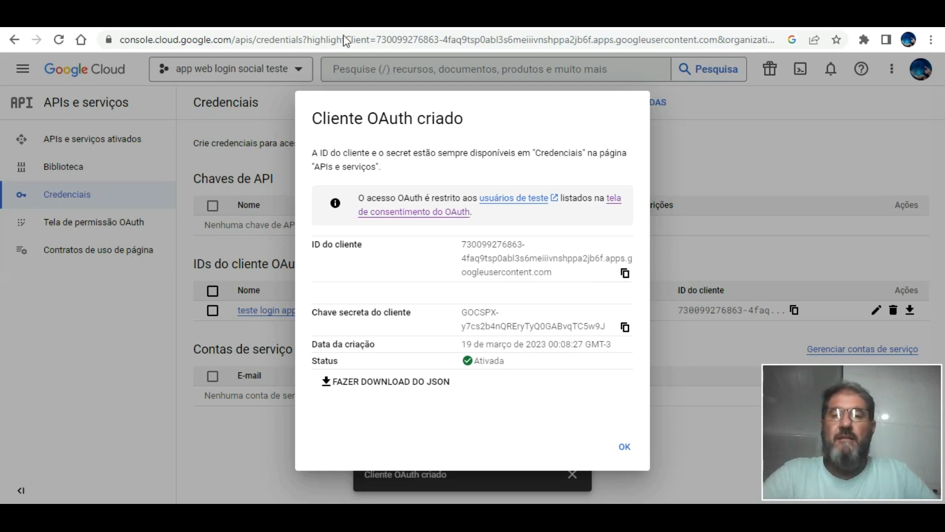
# Paste the OAuth client ID into the Bubble Google plugin's App ID/API Key.
pyautogui.click(315, 18)
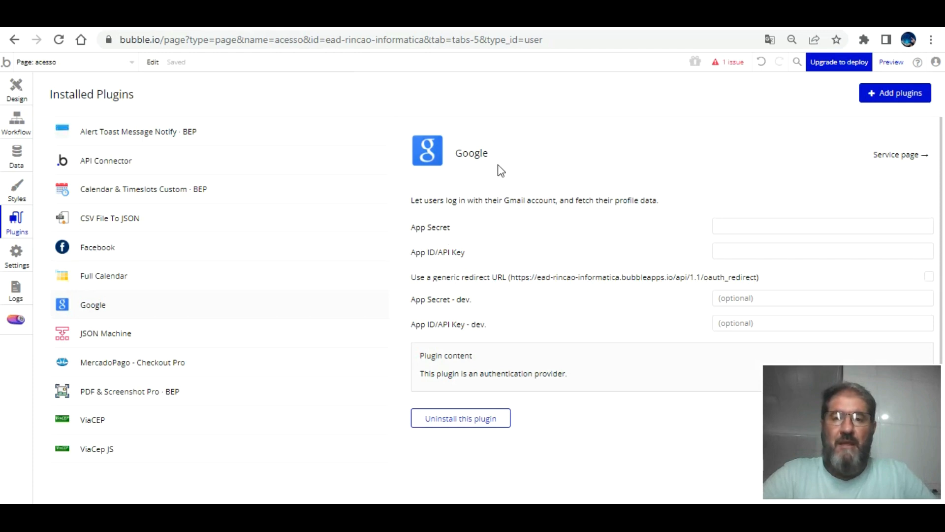
pyautogui.rightClick(727, 248)
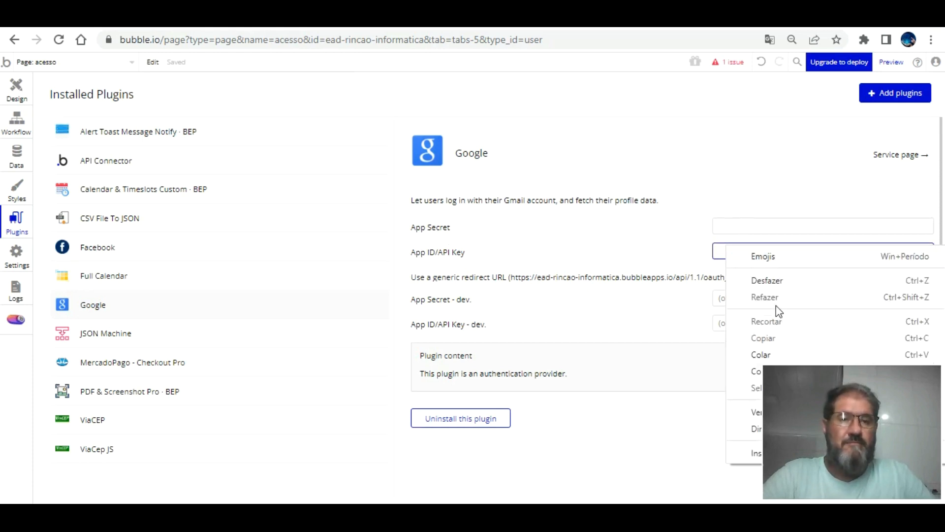
pyautogui.click(761, 354)
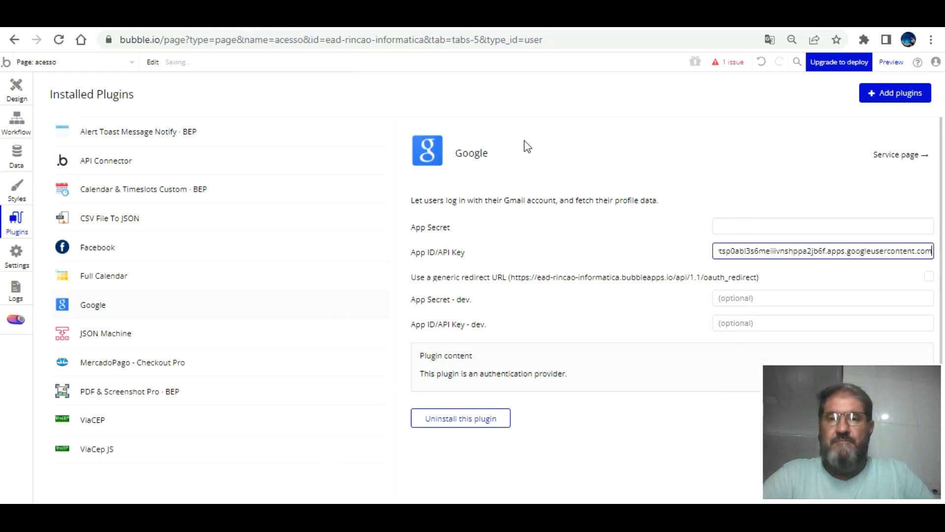
# Copy the OAuth client secret into the Google plugin's App Secret field.
pyautogui.click(456, 17)
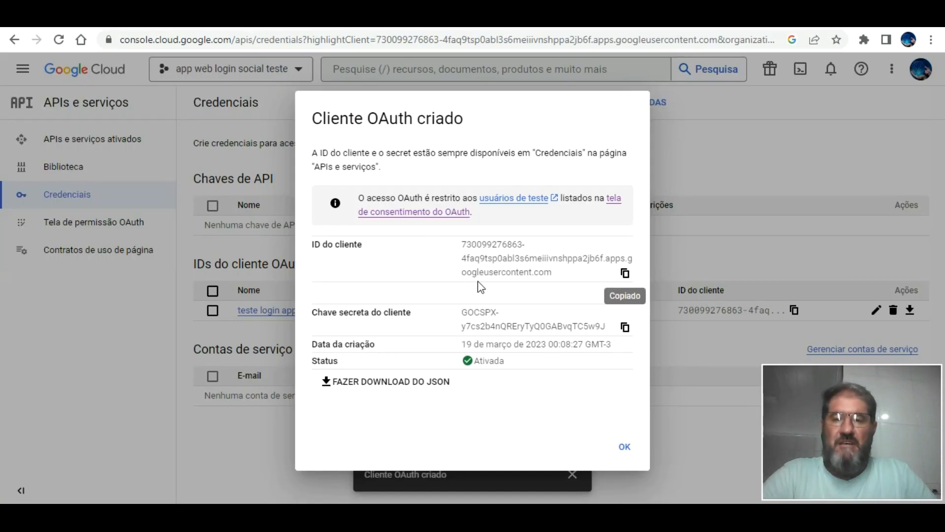
pyautogui.click(624, 325)
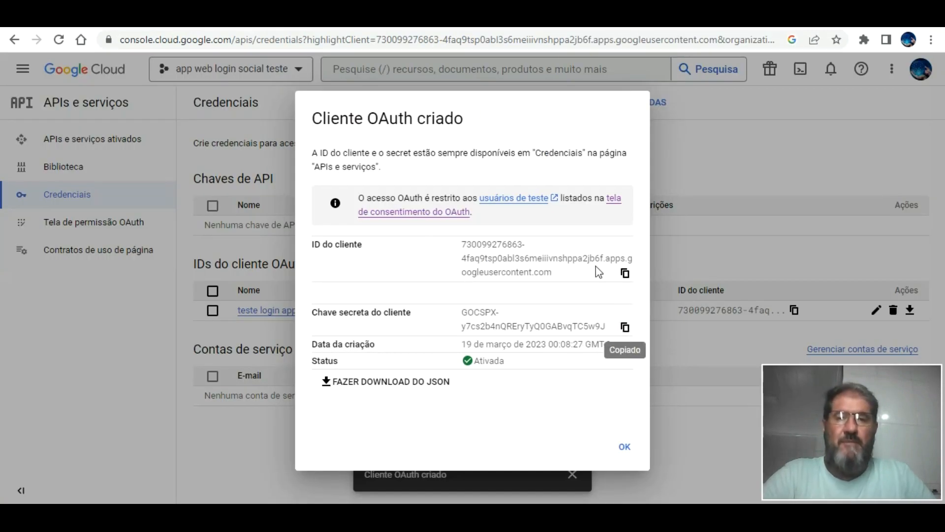
pyautogui.hotkey('ctrl', 'Tab')
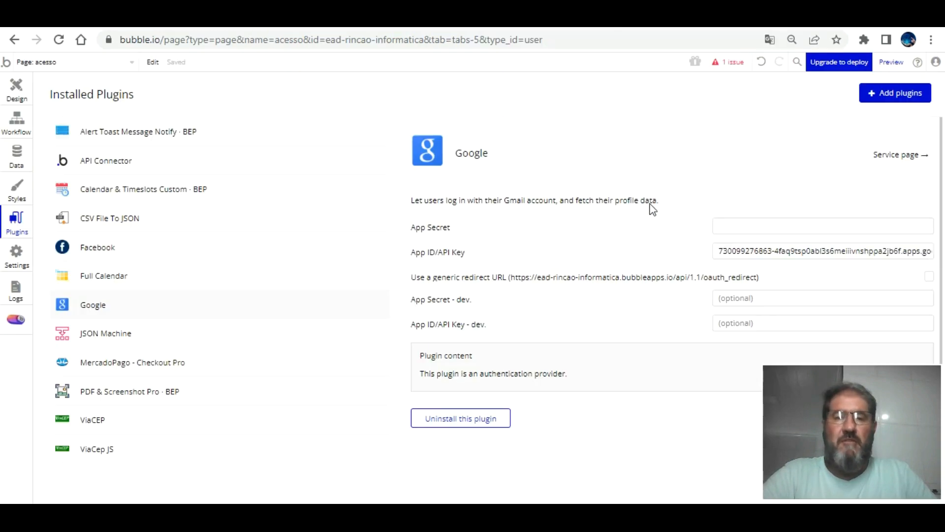
pyautogui.click(798, 225)
pyautogui.rightClick(798, 227)
pyautogui.click(783, 338)
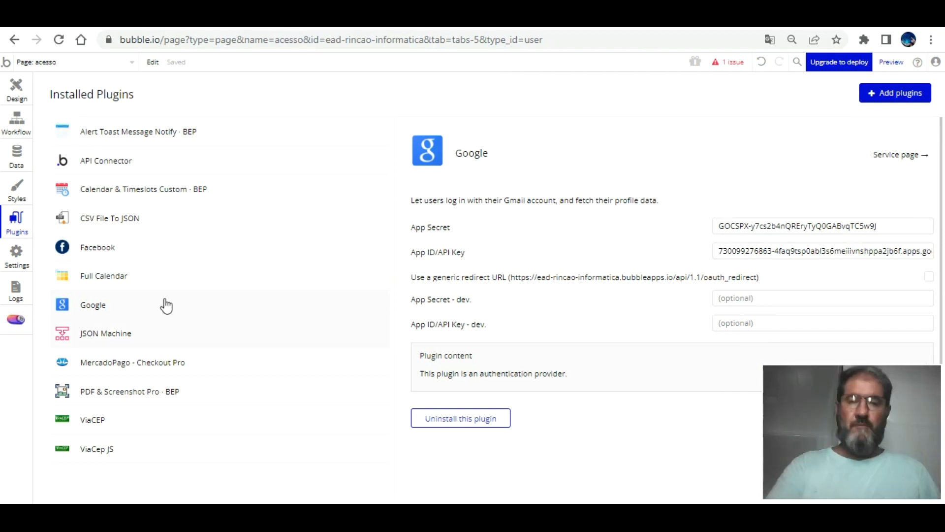
pyautogui.hotkey('ctrl', 'Tab')
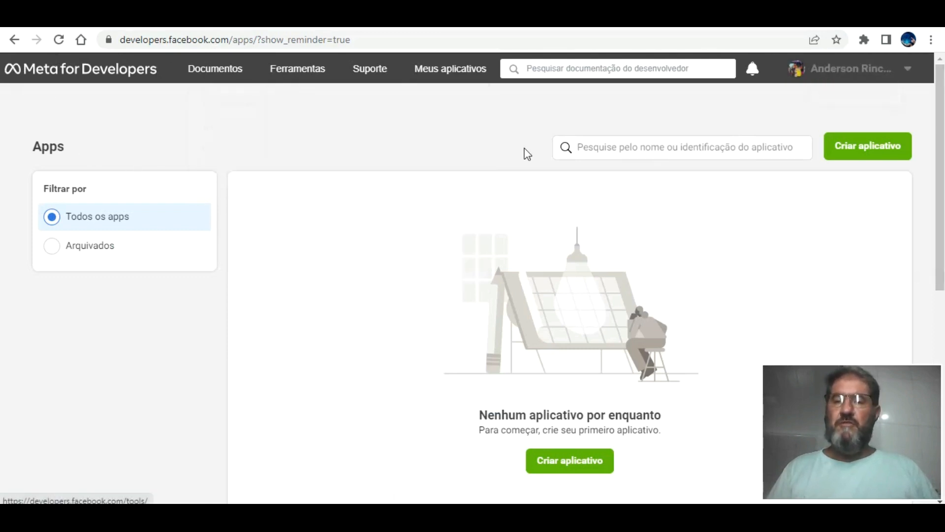
# Start a new Meta app of type Empresa.
pyautogui.click(876, 143)
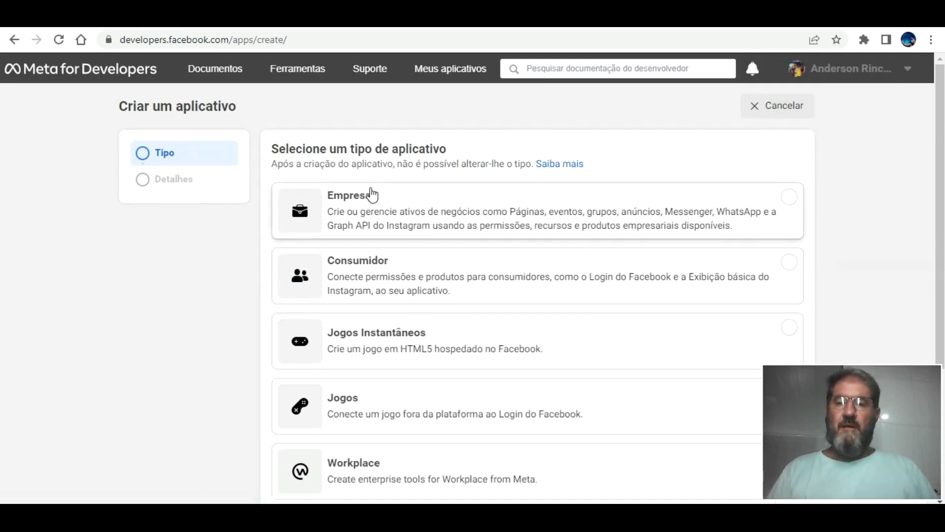
pyautogui.scroll(-3, 388, 216)
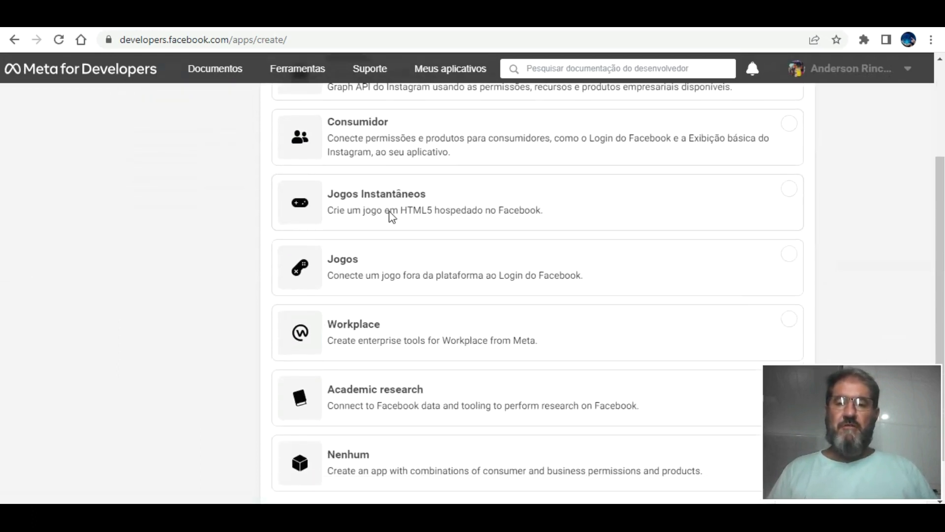
pyautogui.scroll(-1, 391, 216)
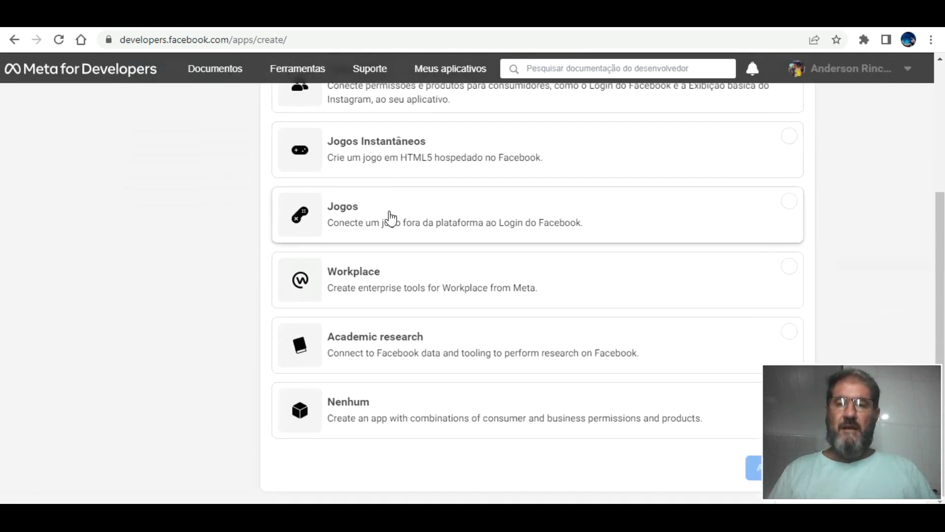
pyautogui.scroll(4, 391, 217)
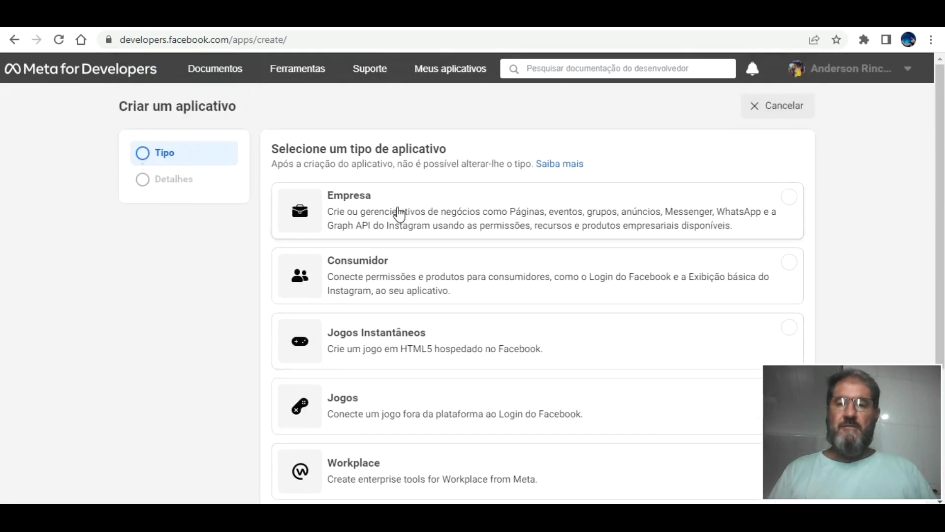
pyautogui.click(400, 192)
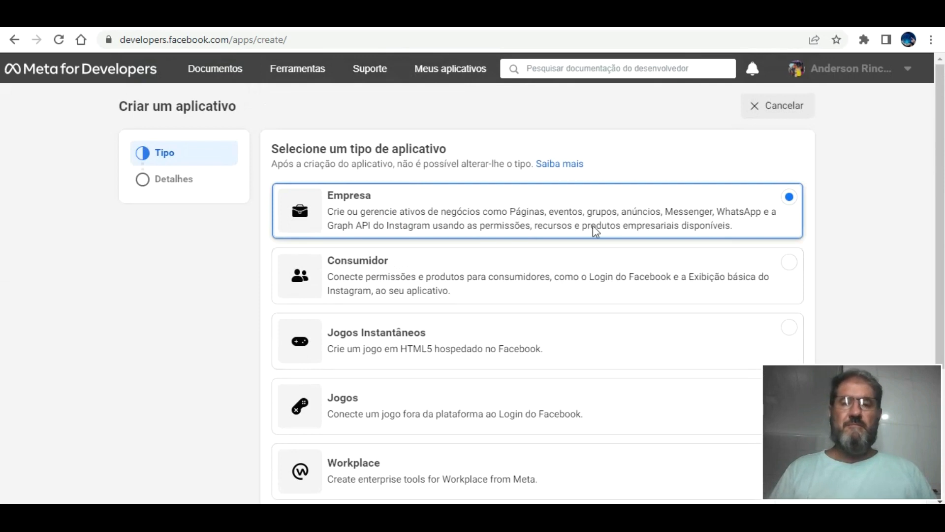
pyautogui.scroll(-4, 596, 230)
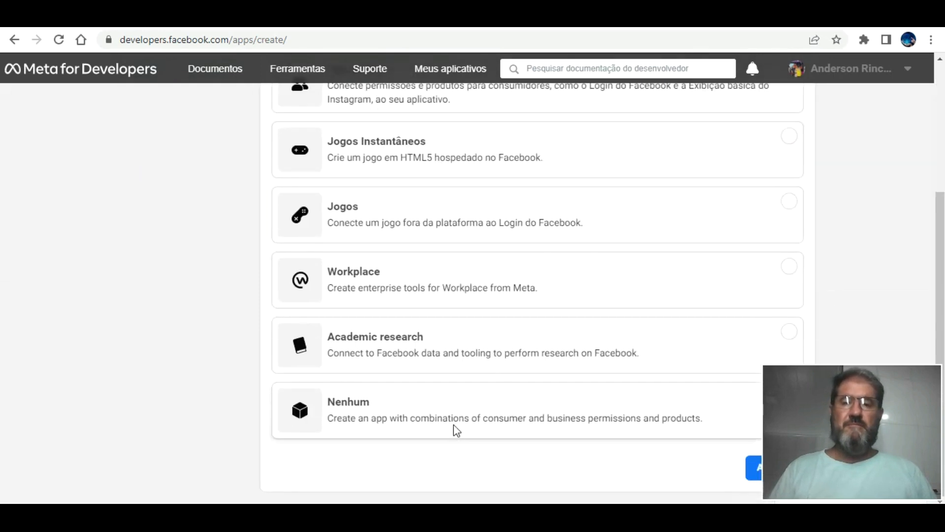
pyautogui.click(754, 466)
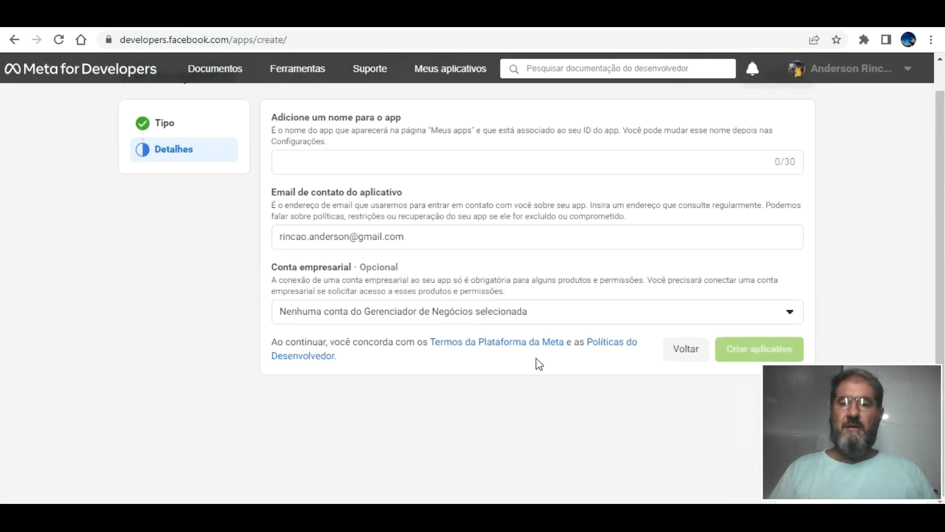
# Name the app 'teste login social' and confirm its creation with the account password.
pyautogui.click(380, 163)
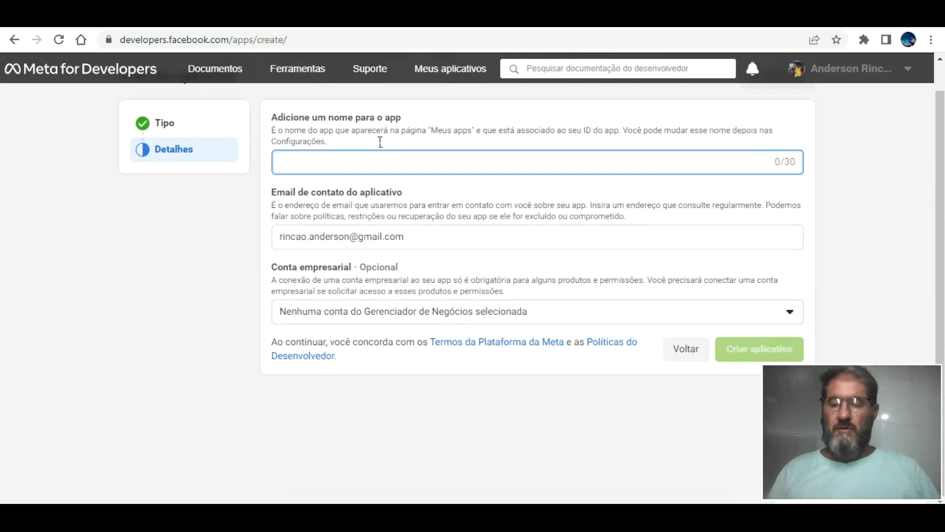
pyautogui.write('teste login social app')
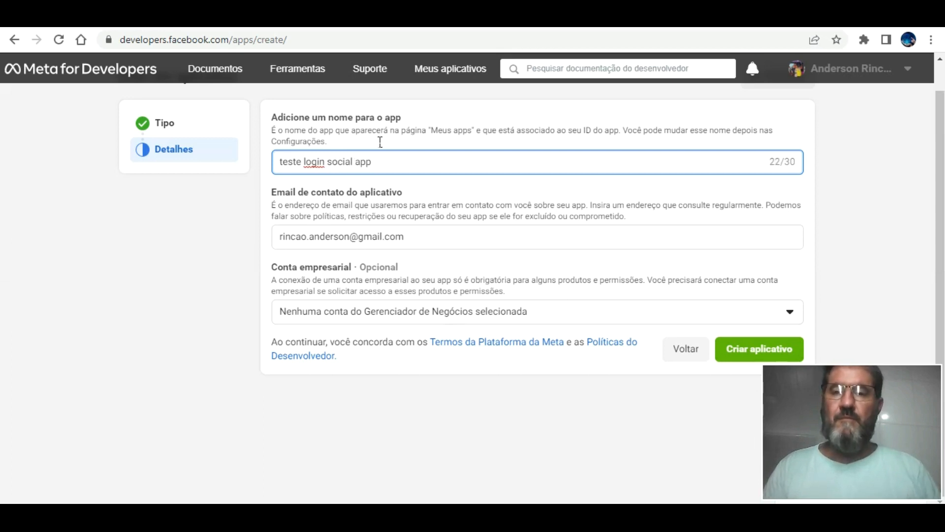
pyautogui.click(758, 347)
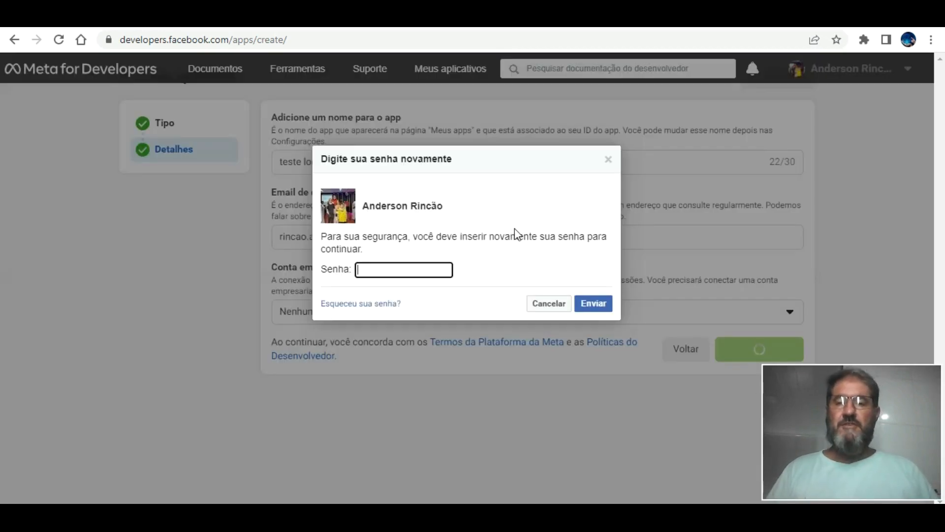
pyautogui.click(414, 268)
pyautogui.write('•••••••••')
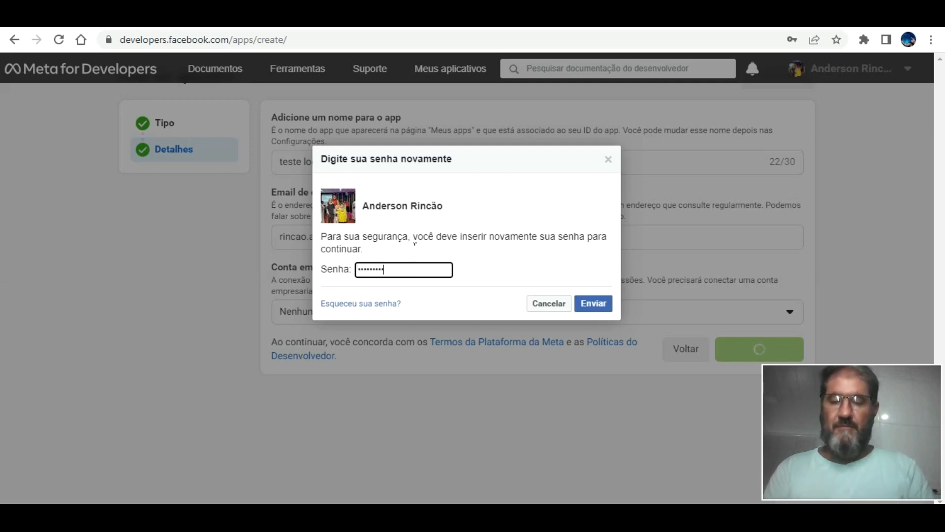
pyautogui.click(591, 301)
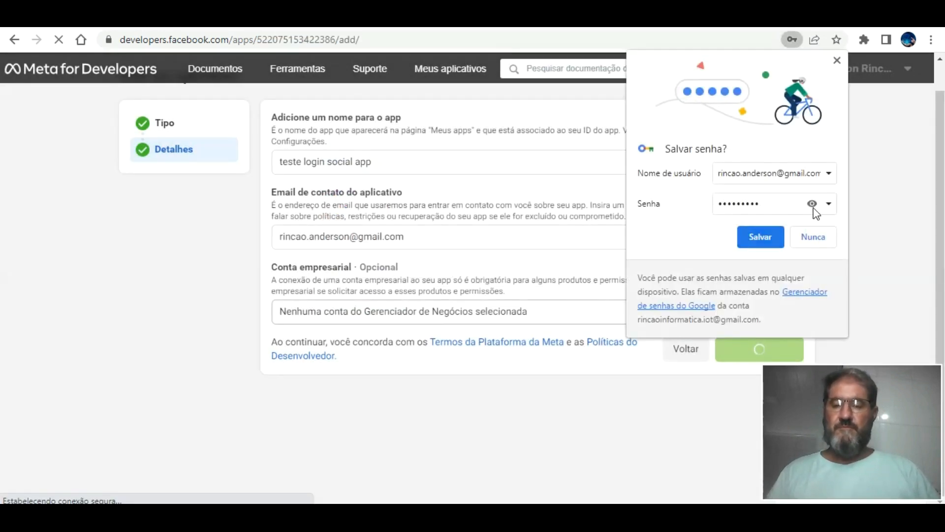
pyautogui.click(815, 235)
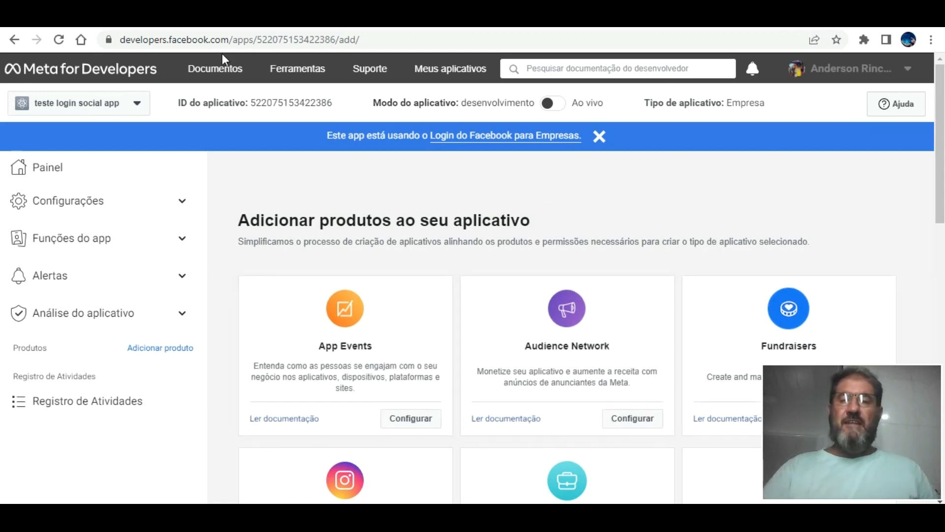
# Paste the Facebook app ID into the Bubble Facebook plugin's App ID/API Key.
pyautogui.moveTo(219, 66)
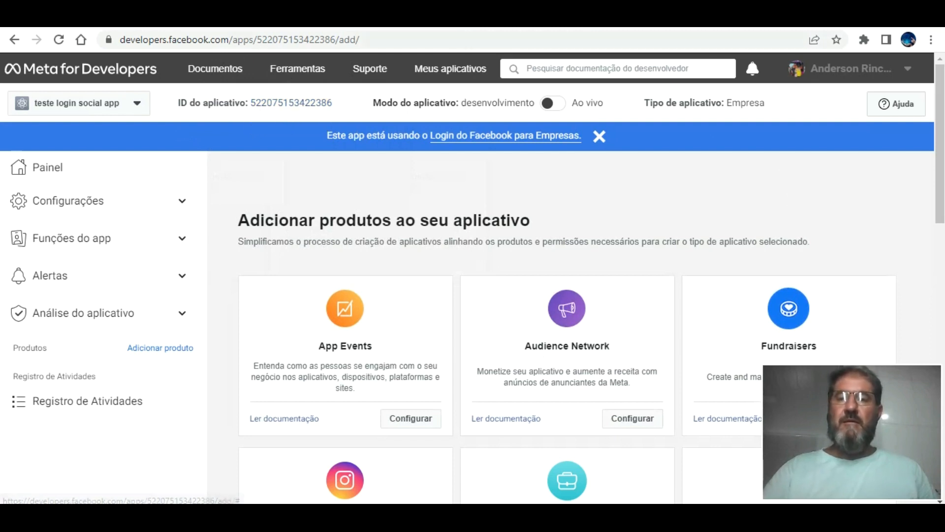
pyautogui.hotkey('ctrl', 'Tab')
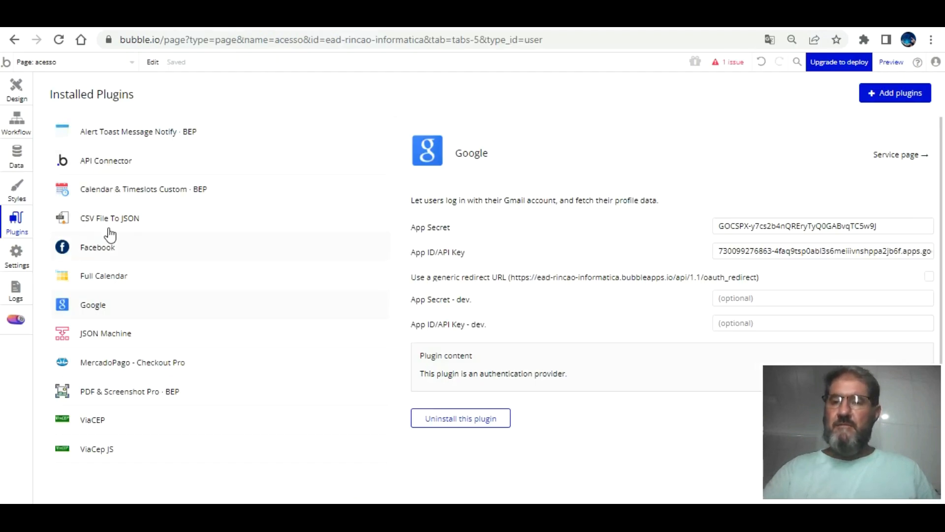
pyautogui.click(99, 246)
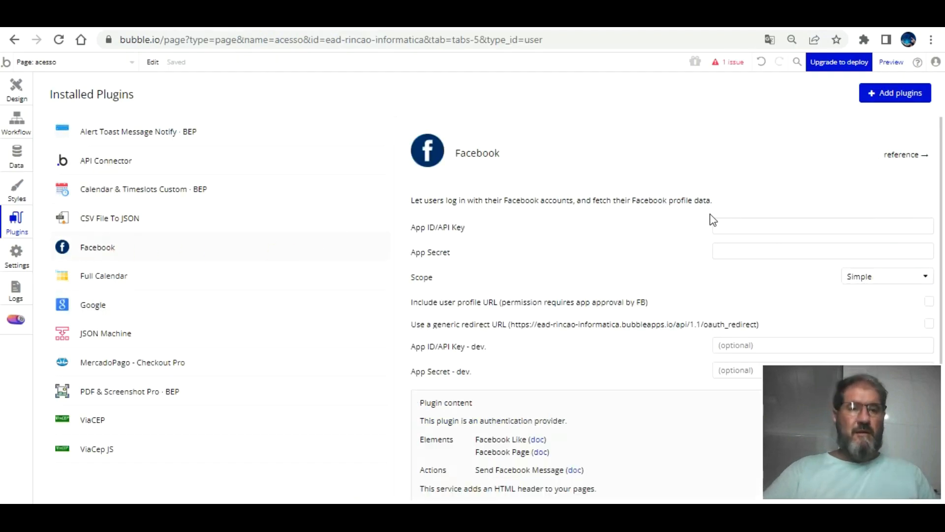
pyautogui.click(742, 227)
pyautogui.rightClick(742, 228)
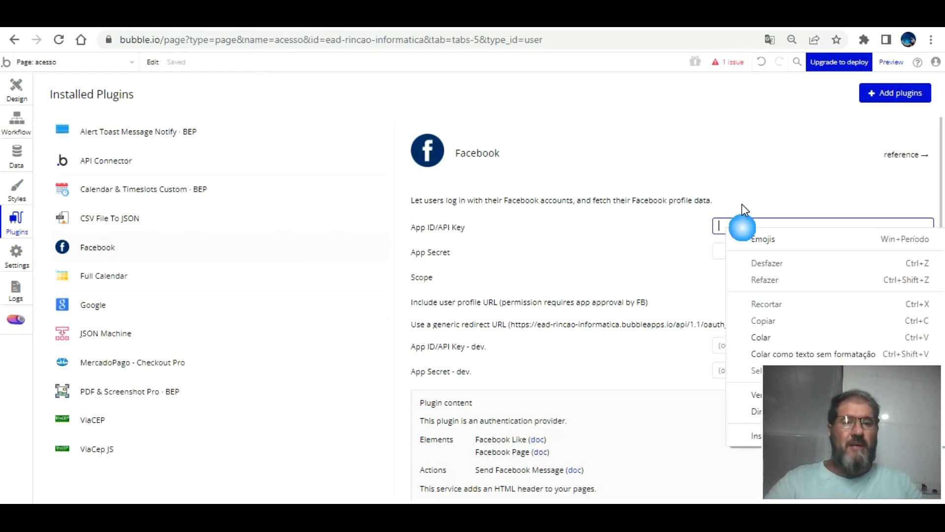
pyautogui.click(778, 338)
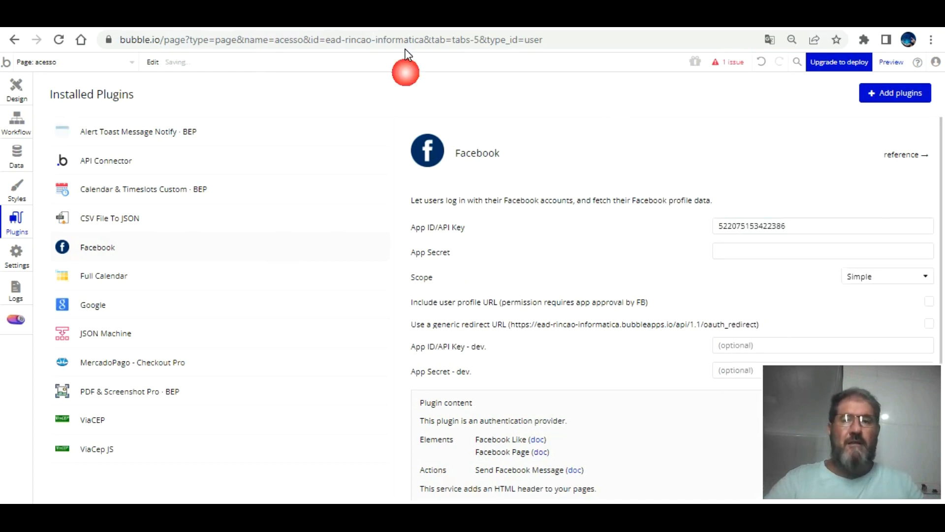
# Reveal and copy the app secret from the Meta app's Configurações > Básico.
pyautogui.hotkey('ctrl', 'Tab')
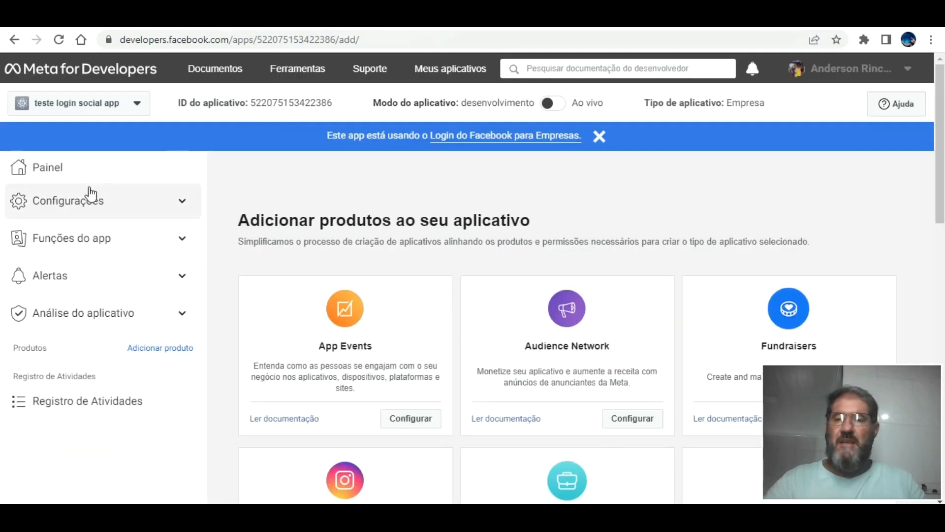
pyautogui.click(78, 199)
pyautogui.click(47, 229)
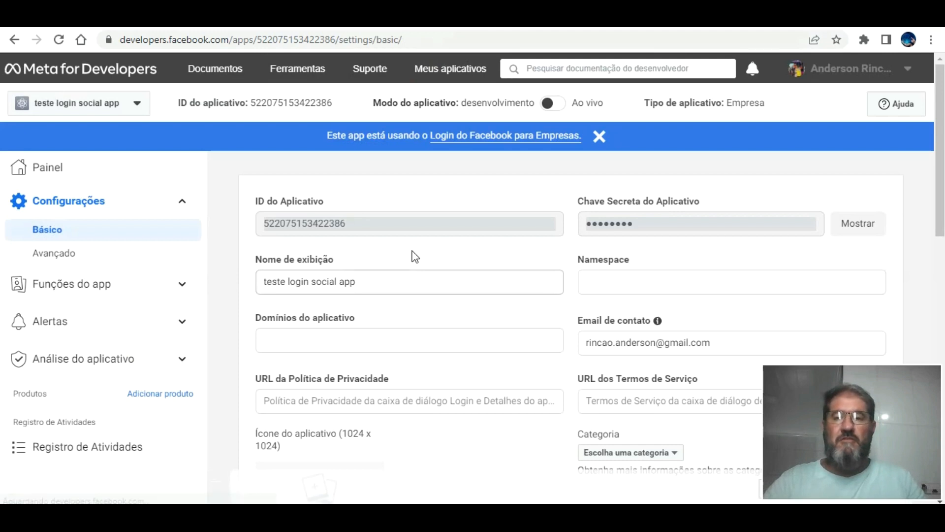
pyautogui.click(864, 212)
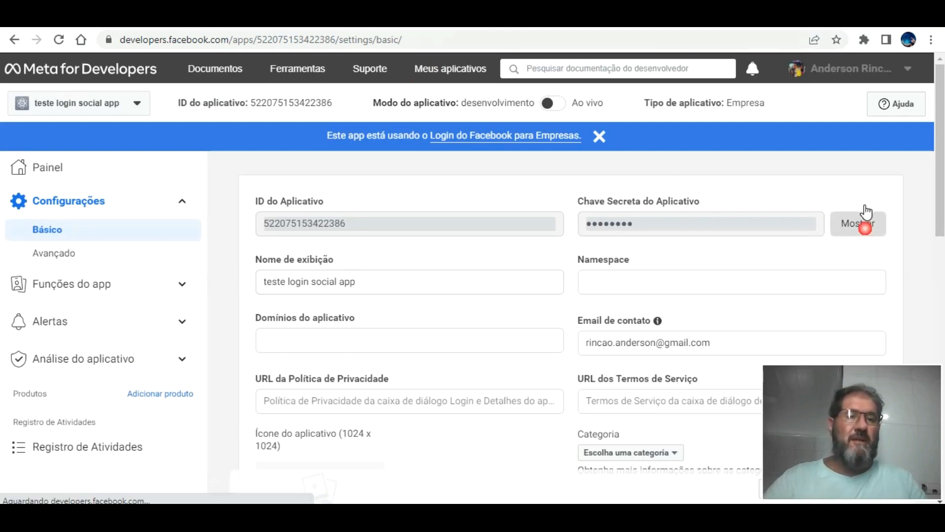
pyautogui.moveTo(756, 212); pyautogui.dragTo(586, 210)
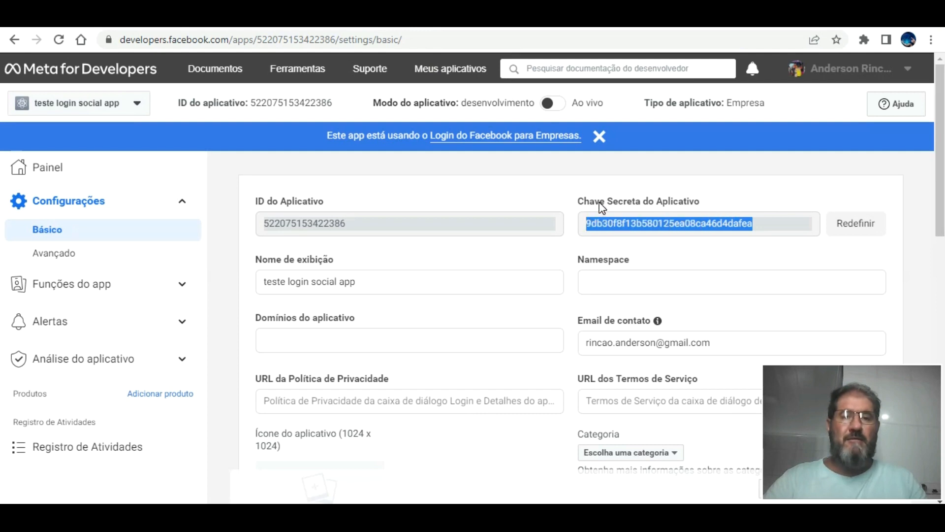
pyautogui.rightClick(604, 225)
pyautogui.click(627, 236)
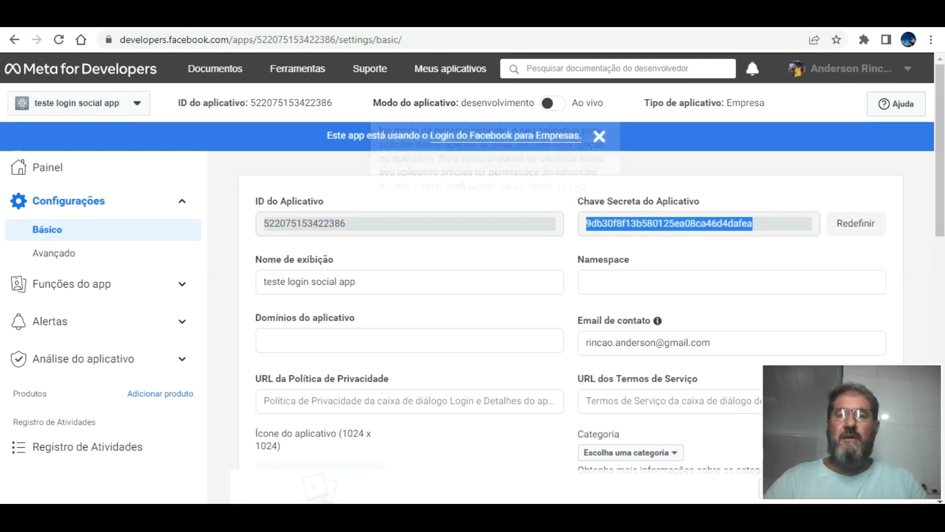
# Paste the app secret into the Facebook plugin's App Secret field.
pyautogui.hotkey('alt', 'Tab')
pyautogui.click(718, 250)
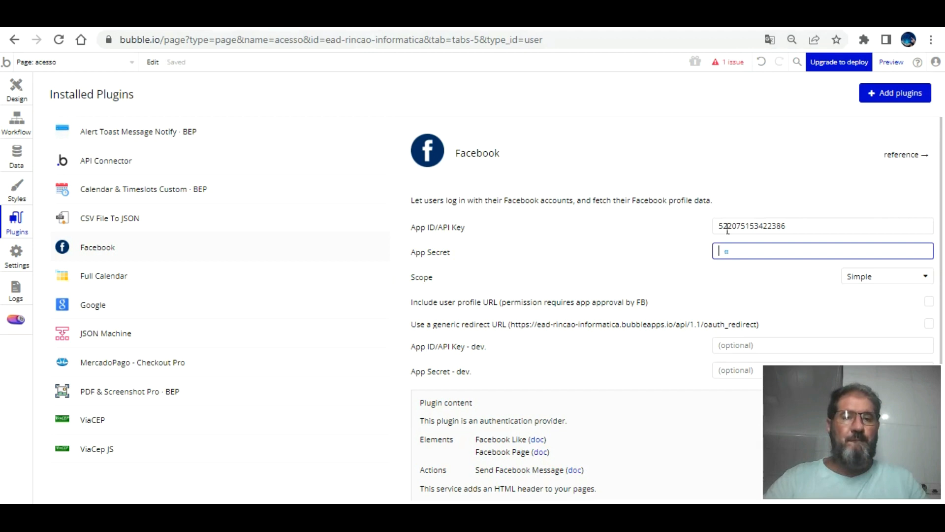
pyautogui.rightClick(732, 252)
pyautogui.click(777, 341)
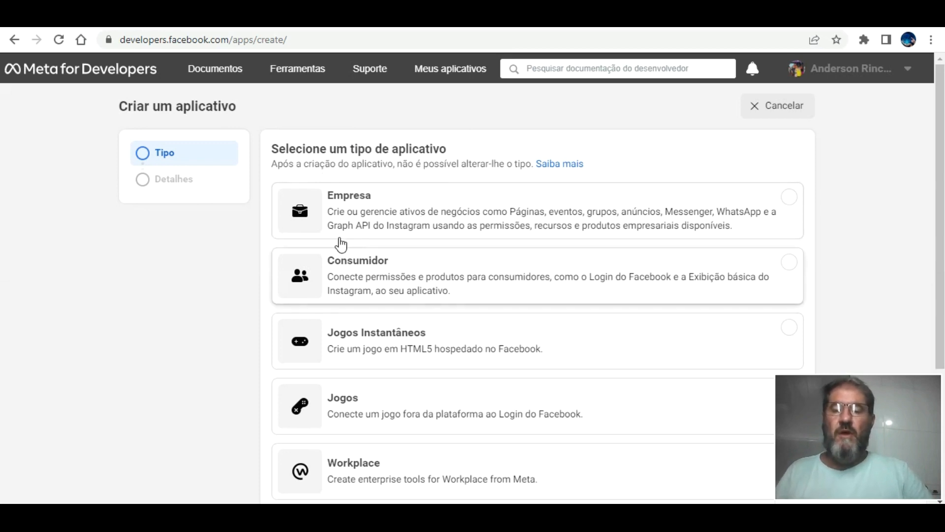
# Choose the Consumidor app type for the new Meta app.
pyautogui.click(786, 261)
pyautogui.scroll(-4, 662, 357)
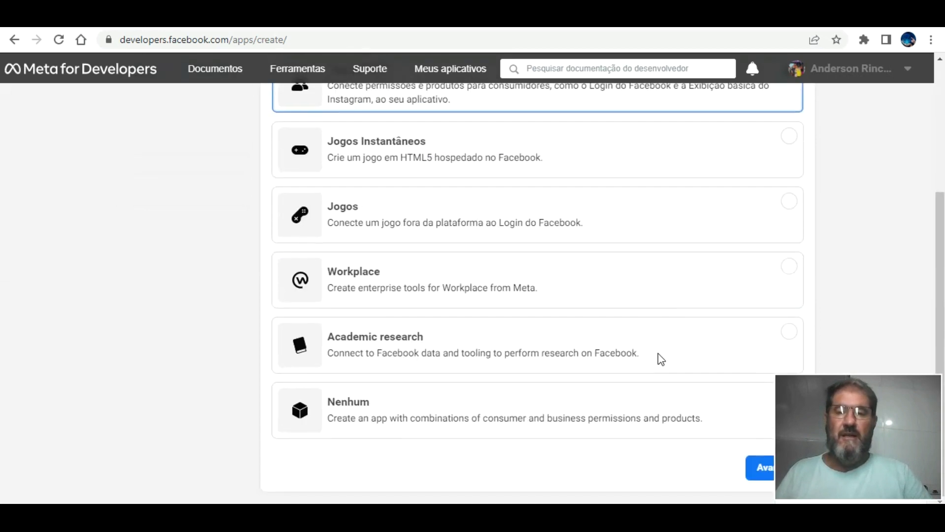
pyautogui.click(764, 466)
# Create the app 'login social conksumidor app', confirming with the password, and copy its ID.
pyautogui.click(369, 164)
pyautogui.write('login soci')
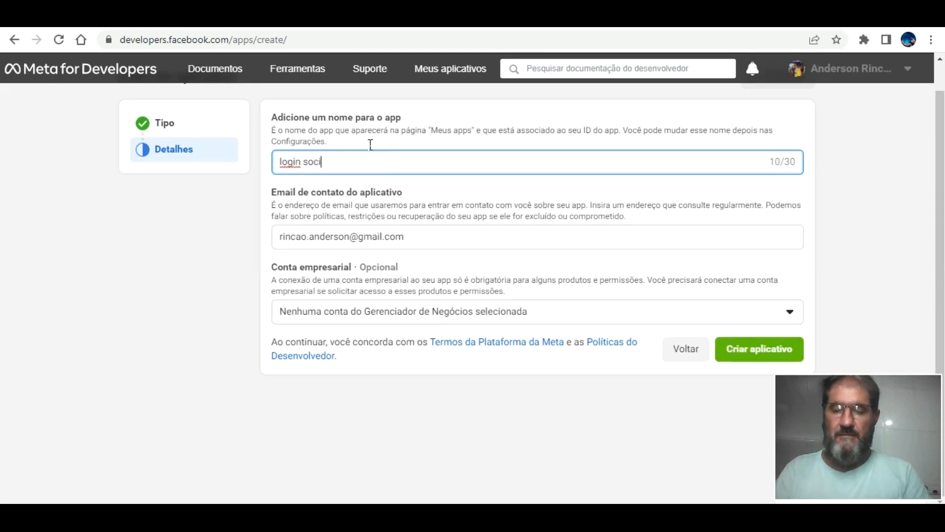
pyautogui.write('al conksumidor ')
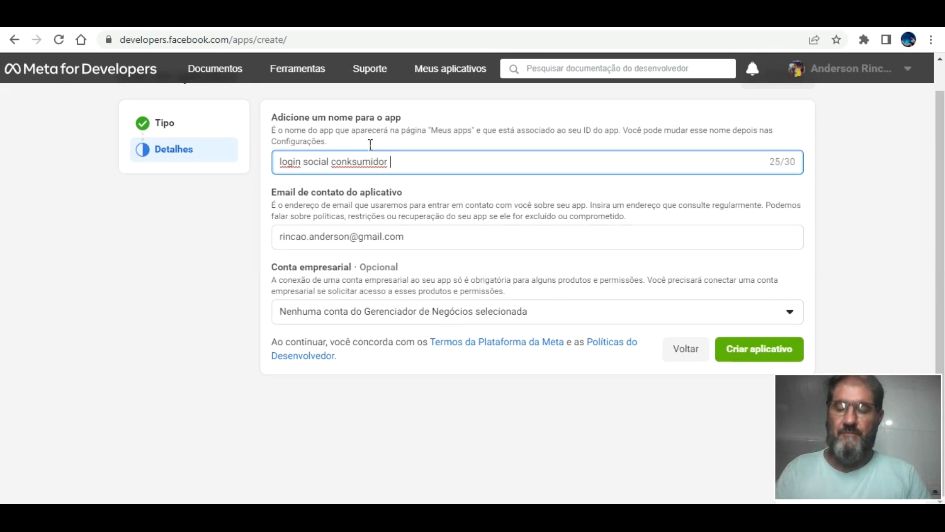
pyautogui.write('app t')
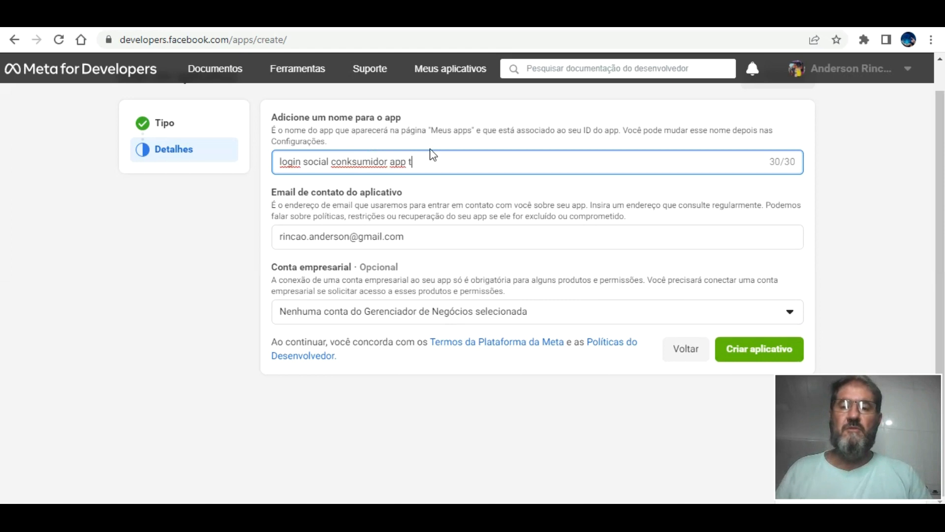
pyautogui.press('BackSpace')
pyautogui.press('BackSpace')
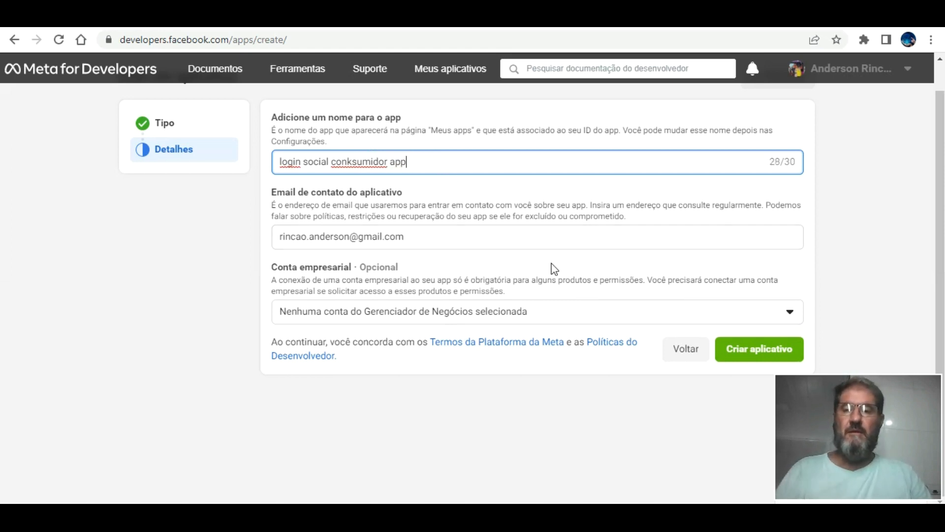
pyautogui.click(757, 345)
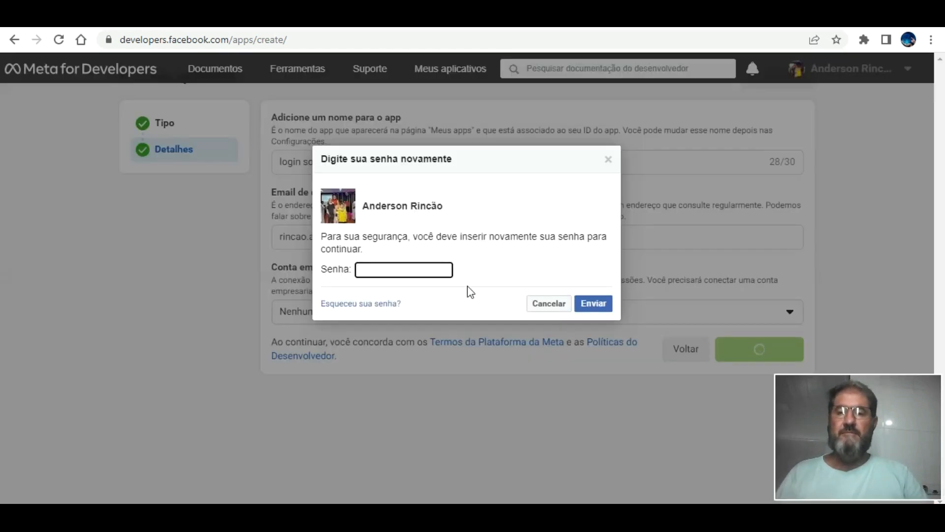
pyautogui.click(425, 269)
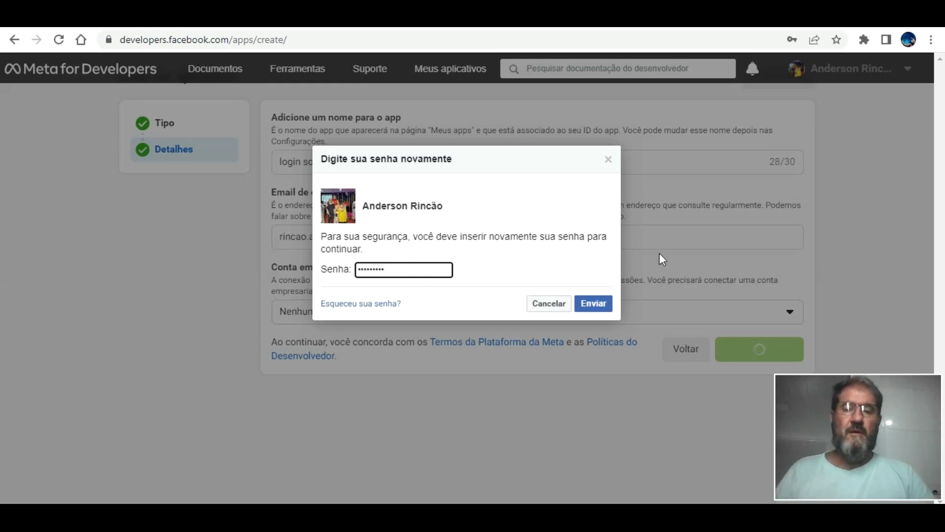
pyautogui.click(595, 303)
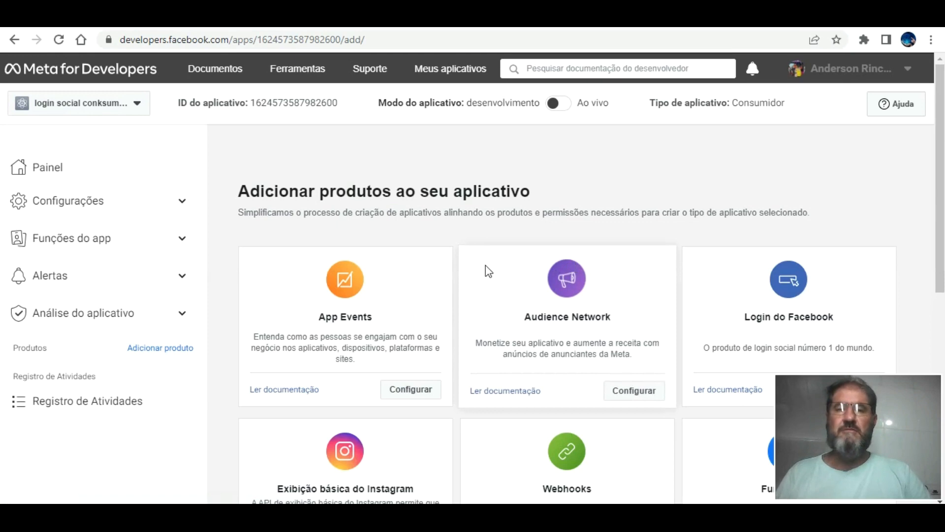
pyautogui.click(290, 102)
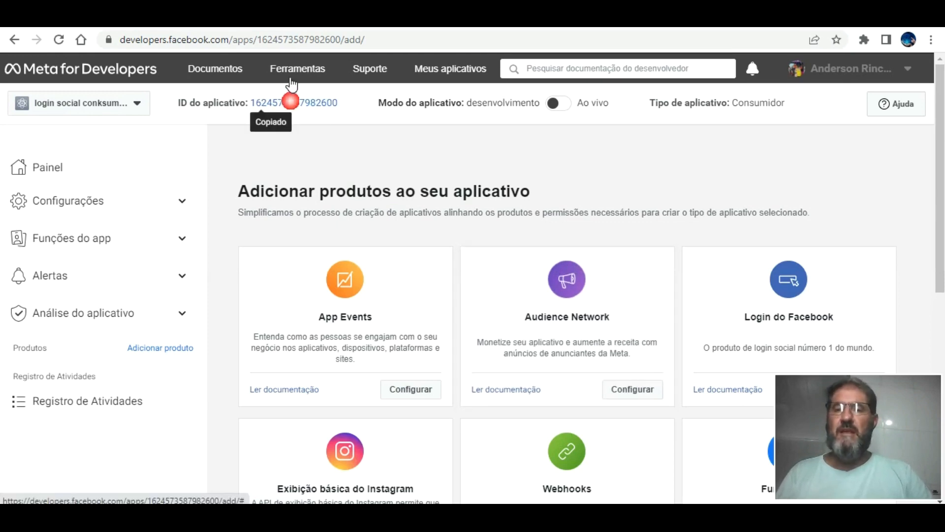
# Replace the Facebook plugin's App ID/API Key with the consumer app's copied ID.
pyautogui.hotkey('alt', 'Tab')
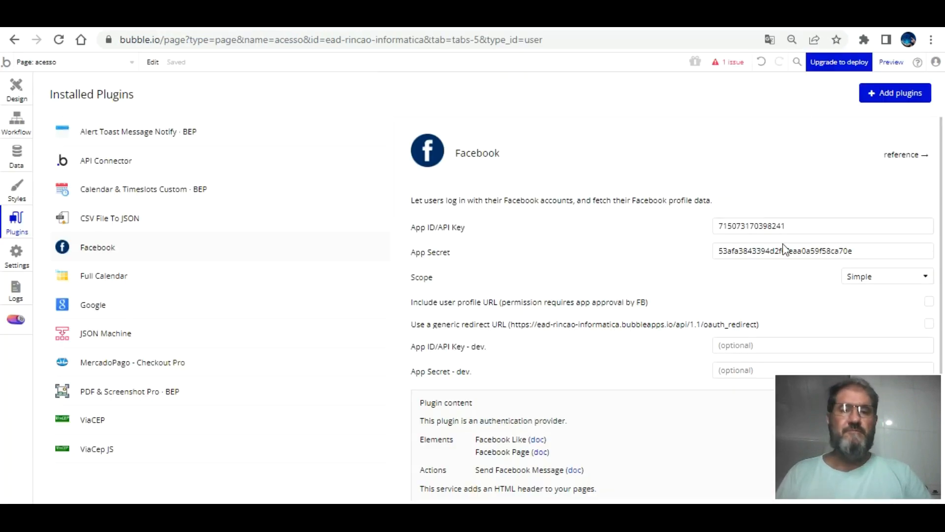
pyautogui.doubleClick(787, 226)
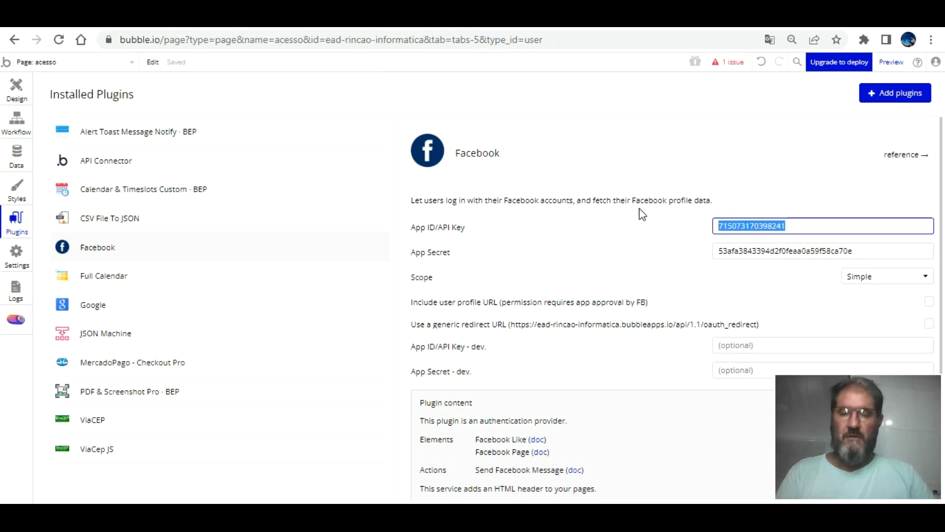
pyautogui.hotkey('ctrl', 'v')
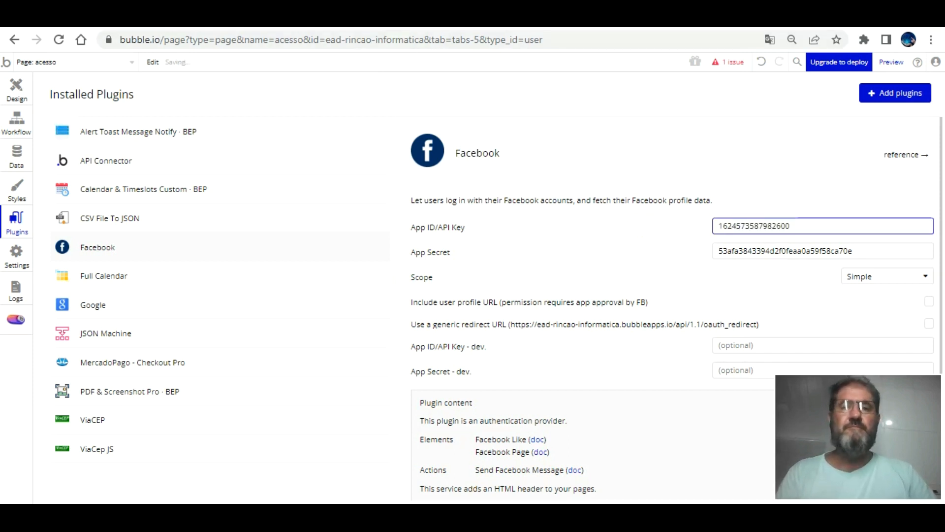
pyautogui.hotkey('alt', 'Tab')
pyautogui.click(45, 148)
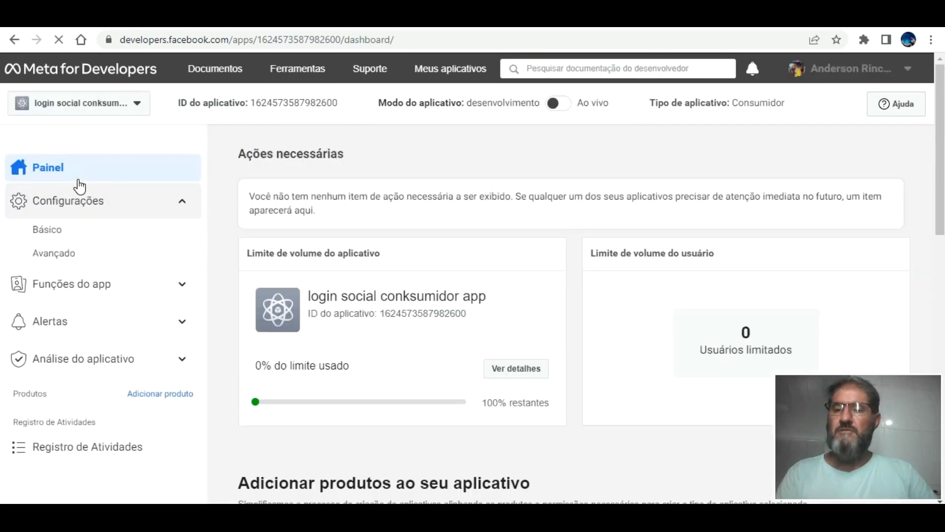
# Copy the consumer app's secret from Configurações > Básico over Bubble's old App Secret.
pyautogui.click(54, 228)
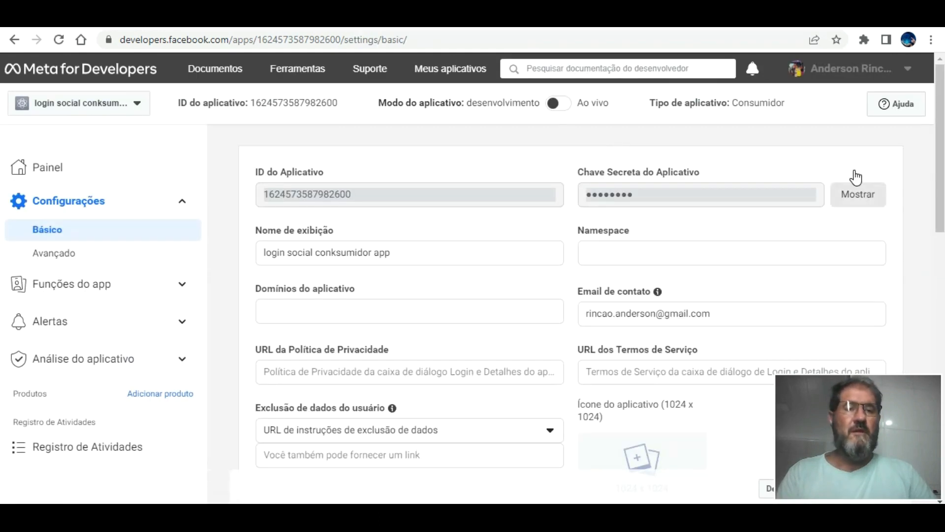
pyautogui.click(856, 193)
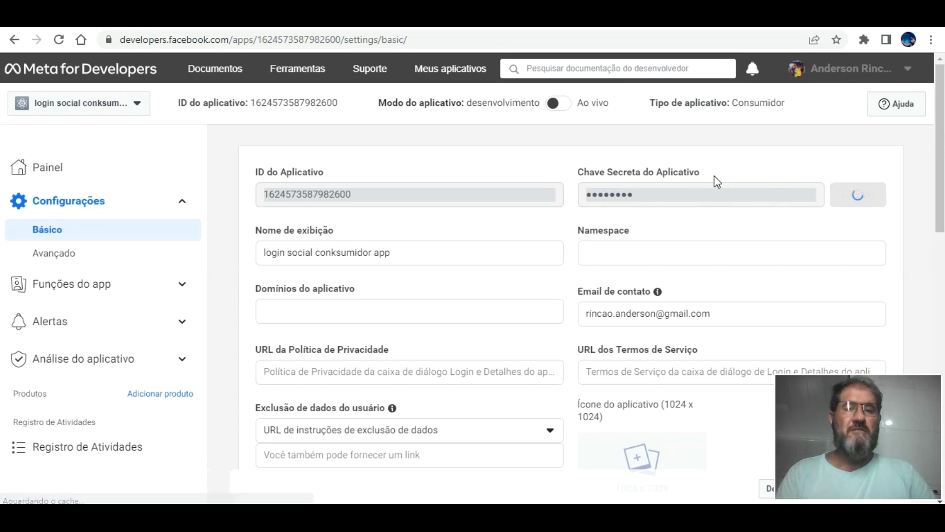
pyautogui.moveTo(758, 189); pyautogui.dragTo(569, 181)
pyautogui.rightClick(604, 179)
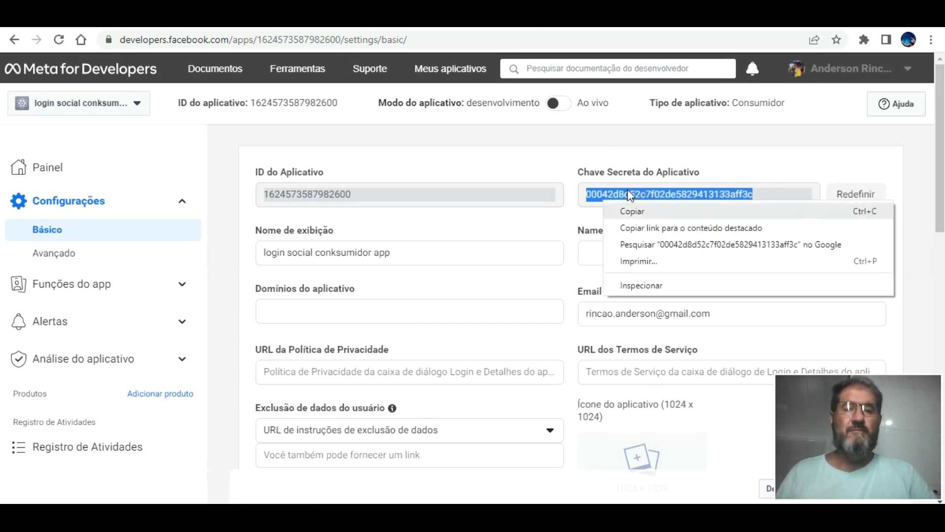
pyautogui.click(632, 210)
pyautogui.hotkey('ctrl', 'Tab')
pyautogui.moveTo(872, 251); pyautogui.dragTo(586, 238)
pyautogui.hotkey('ctrl', 'v')
pyautogui.click(666, 229)
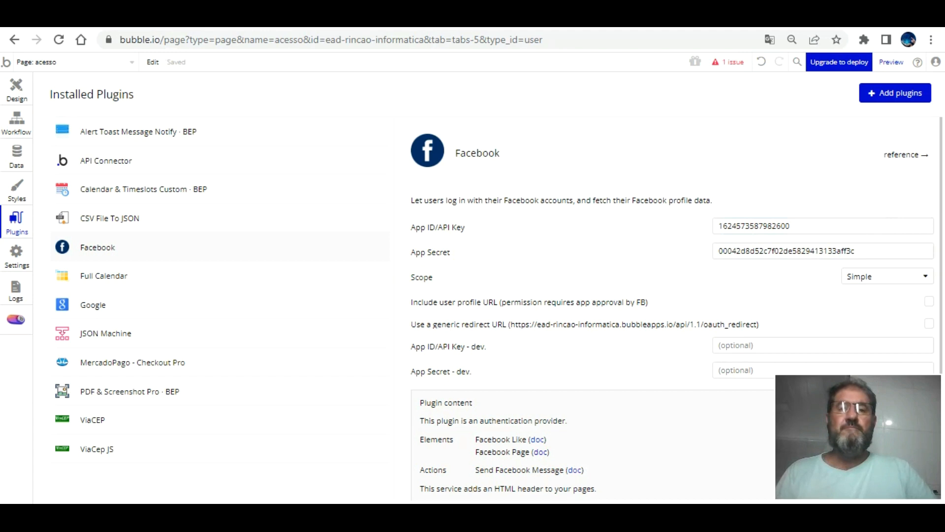
# Reload the login page preview and delete the Signup/login with Facebook workflow action.
pyautogui.click(354, 15)
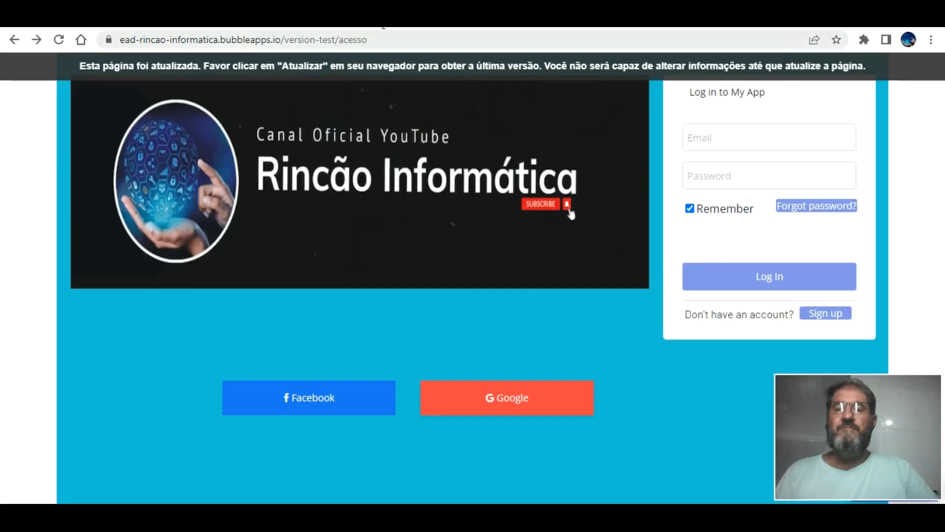
pyautogui.click(382, 60)
pyautogui.click(256, 14)
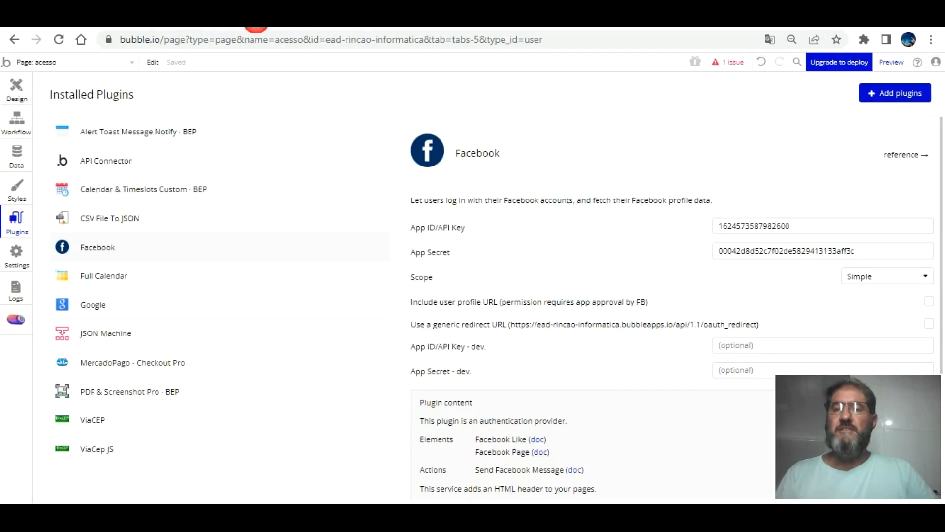
pyautogui.click(16, 121)
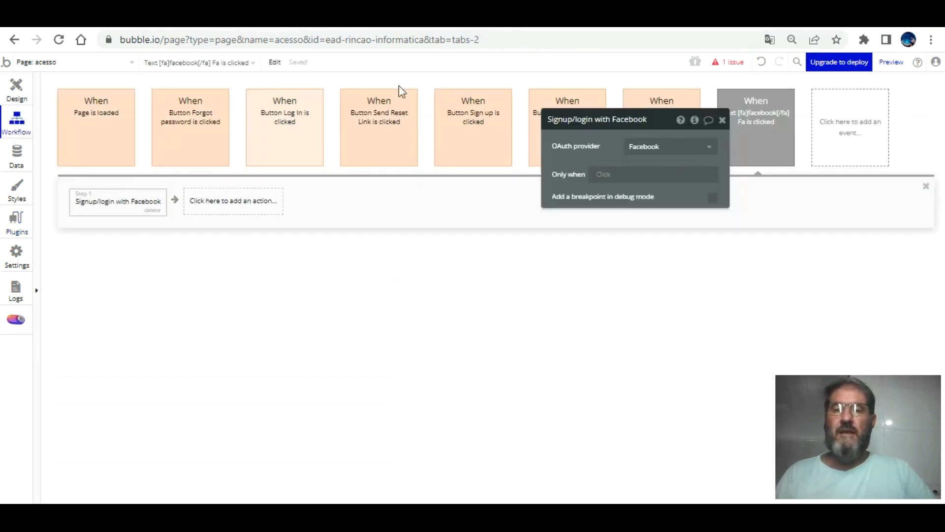
pyautogui.click(153, 210)
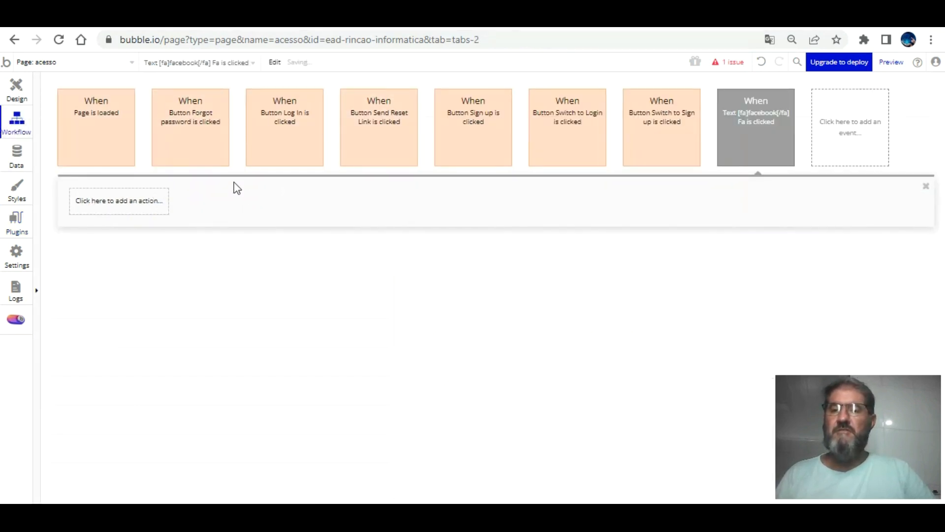
# Select the Facebook text on the acesso page and start its click workflow.
pyautogui.click(15, 91)
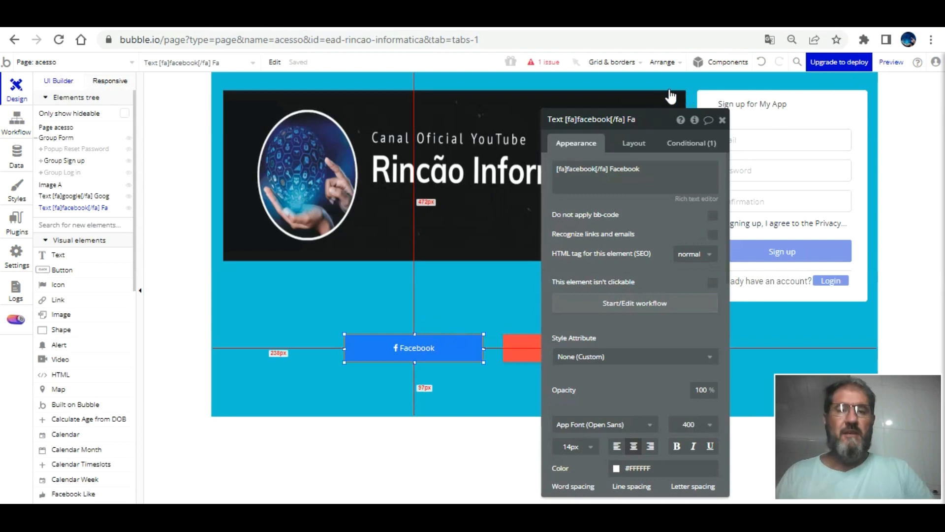
pyautogui.click(725, 99)
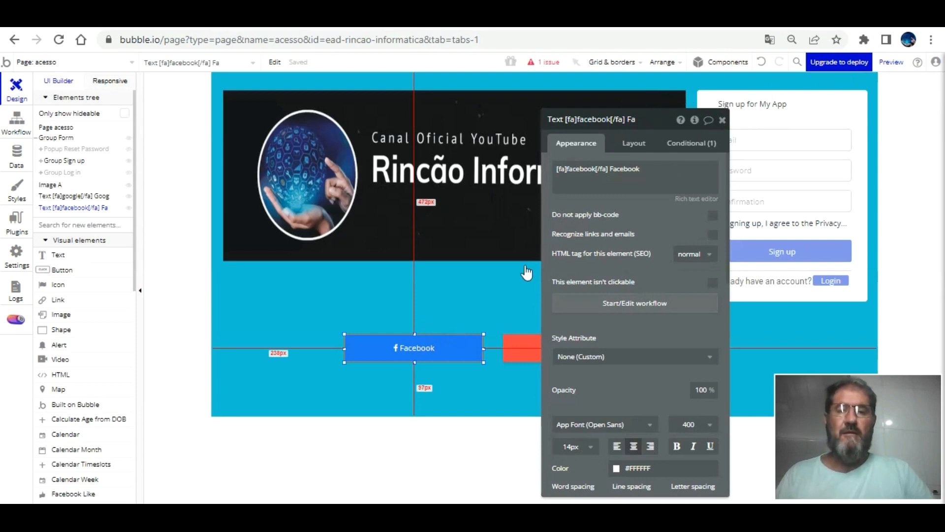
pyautogui.click(500, 276)
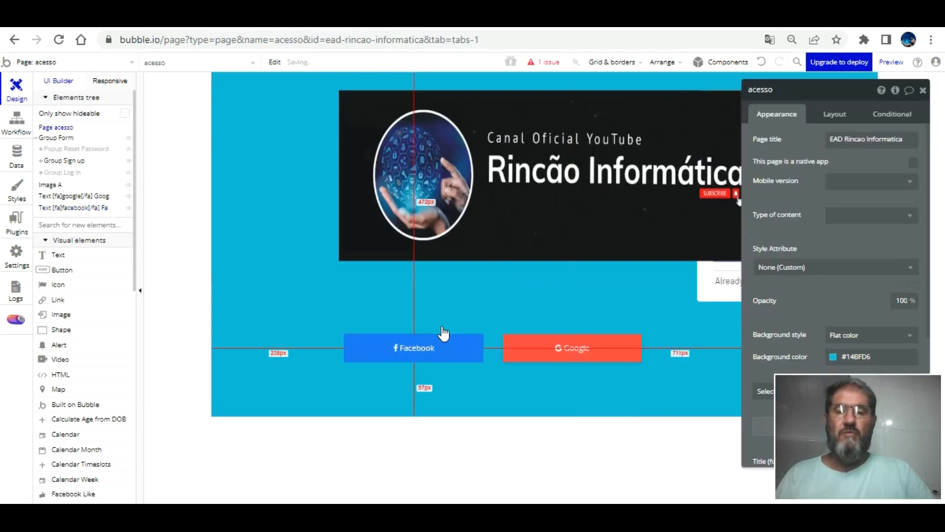
pyautogui.click(420, 340)
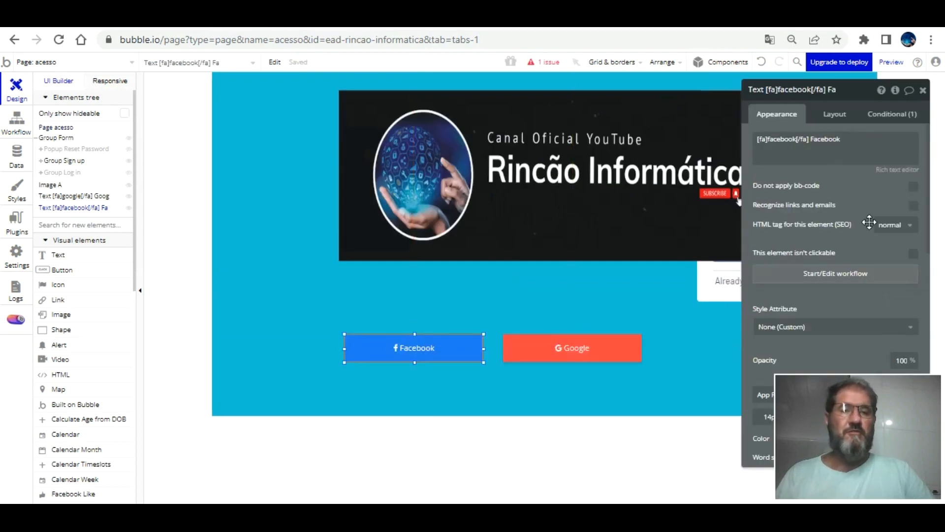
pyautogui.click(847, 270)
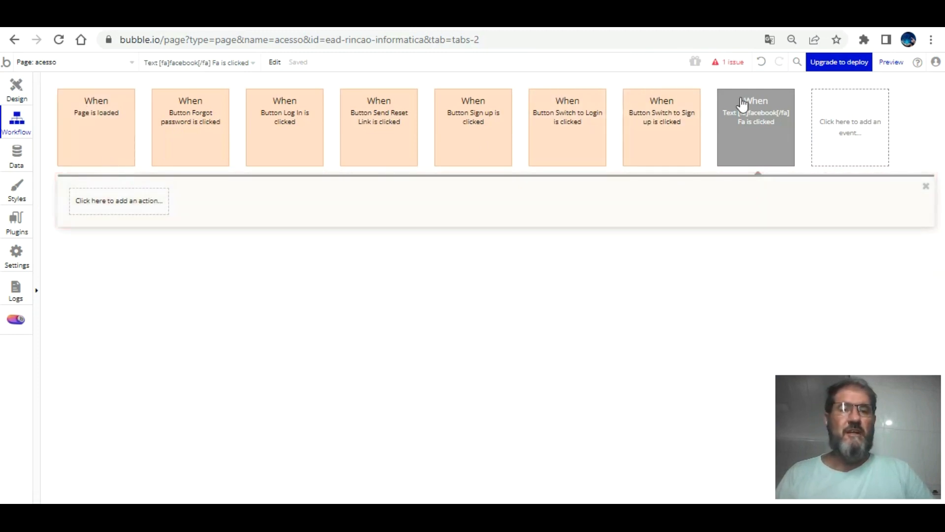
# Add a Signup/login with a social network action set to Facebook, then reload the preview.
pyautogui.click(146, 197)
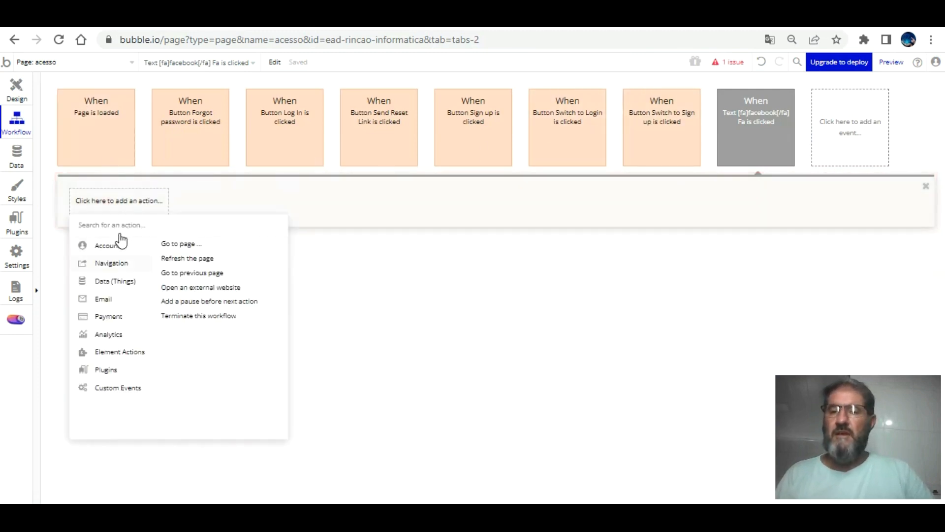
pyautogui.moveTo(121, 236)
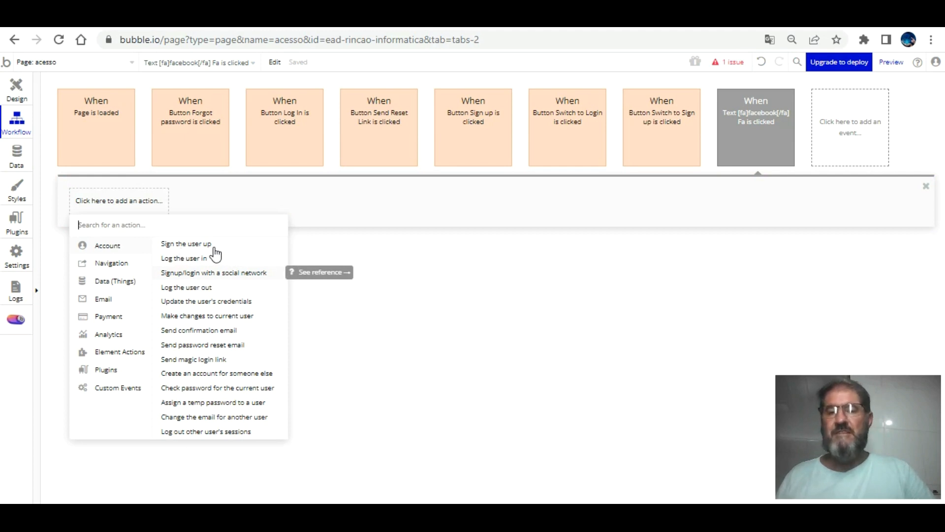
pyautogui.click(211, 271)
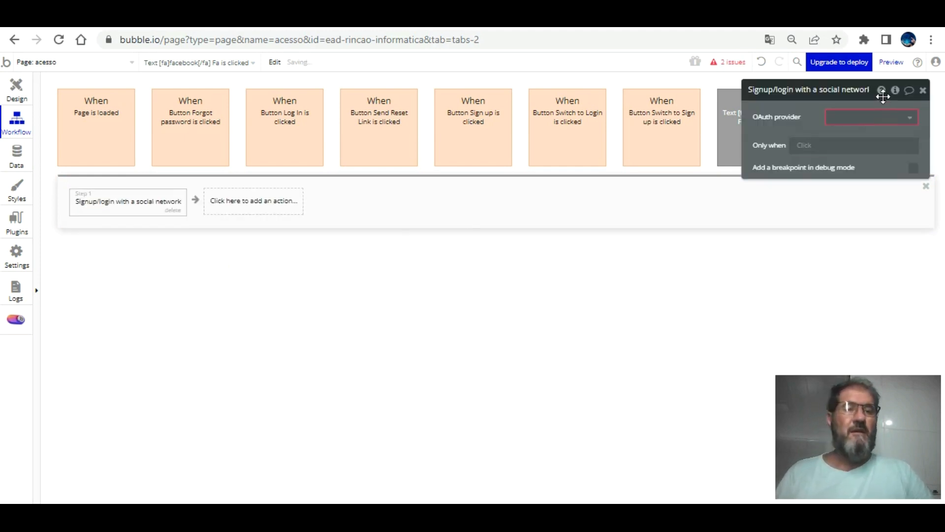
pyautogui.click(882, 117)
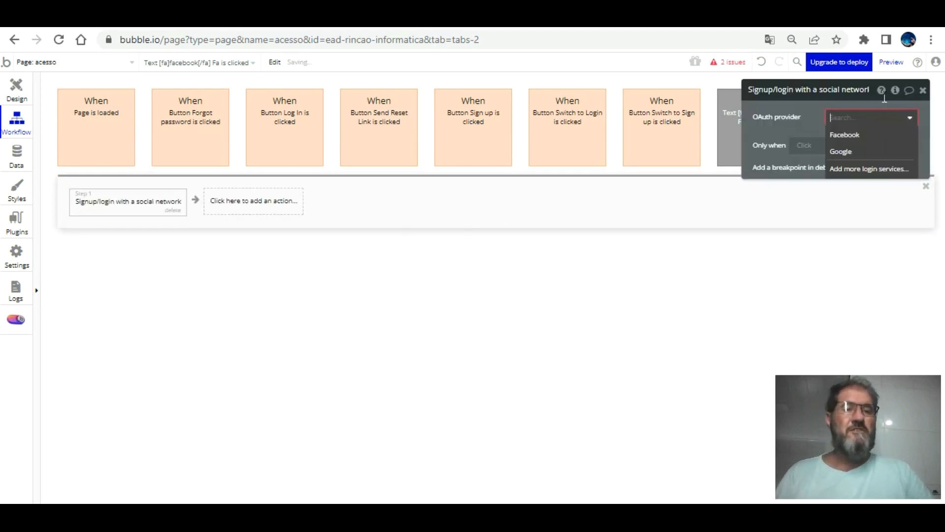
pyautogui.click(844, 134)
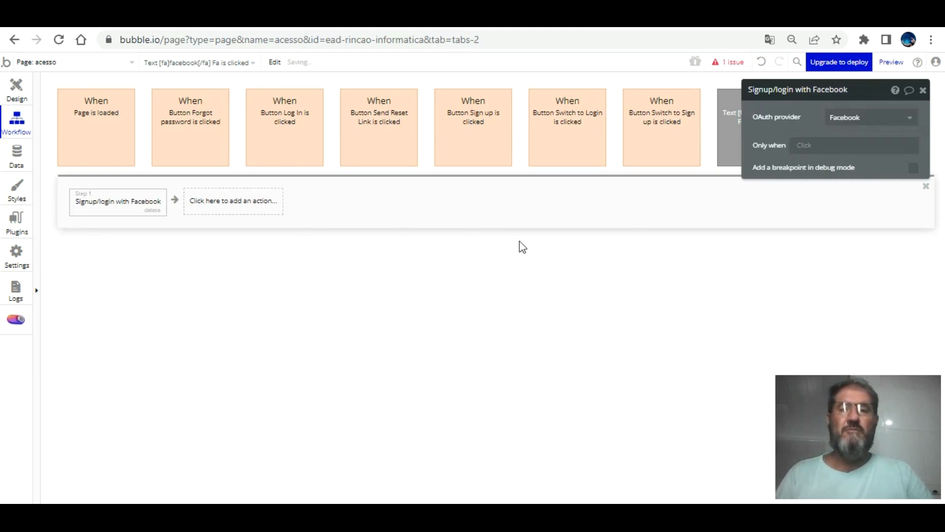
pyautogui.hotkey('ctrl', 'Tab')
pyautogui.press('F5')
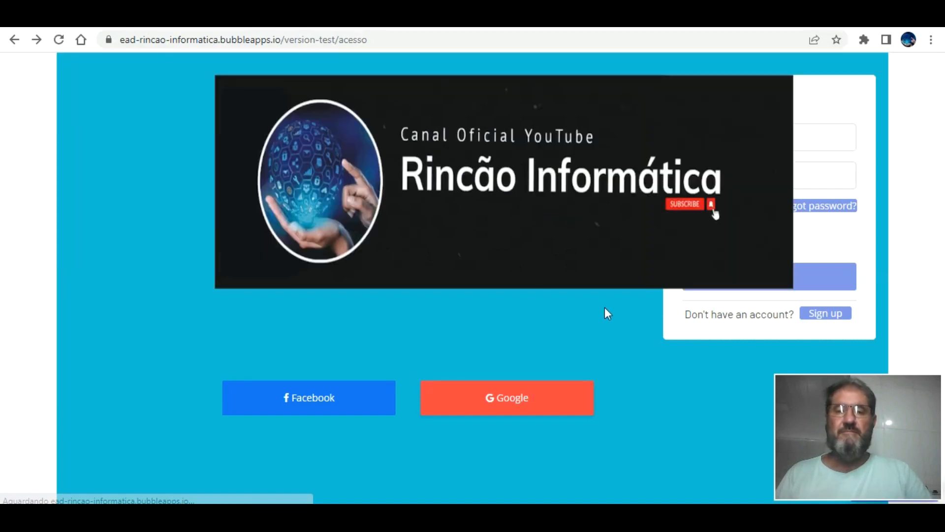
# Nudge the banner image three steps to the left in the editor.
pyautogui.hotkey('ctrl', 'shift', 'Tab')
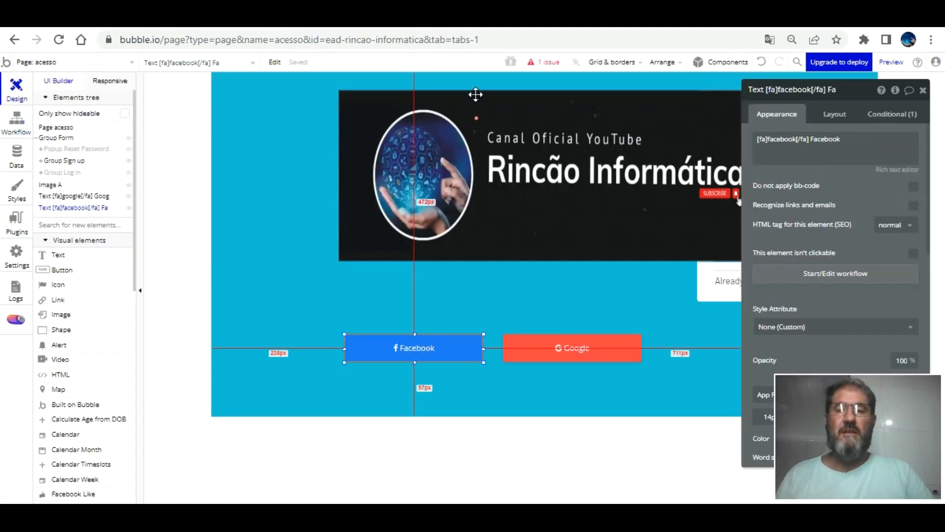
pyautogui.click(475, 95)
pyautogui.press('Left')
pyautogui.press('Left')
pyautogui.press('Left')
pyautogui.press('Left')
pyautogui.press('Left')
pyautogui.press('Left')
pyautogui.press('Left')
pyautogui.press('Left')
pyautogui.press('Left')
pyautogui.press('Left')
pyautogui.press('Left')
pyautogui.press('Left')
pyautogui.press('Left')
pyautogui.press('Left')
pyautogui.press('Left')
pyautogui.press('Left')
pyautogui.press('Left')
pyautogui.press('Left')
pyautogui.press('Left')
pyautogui.press('Left')
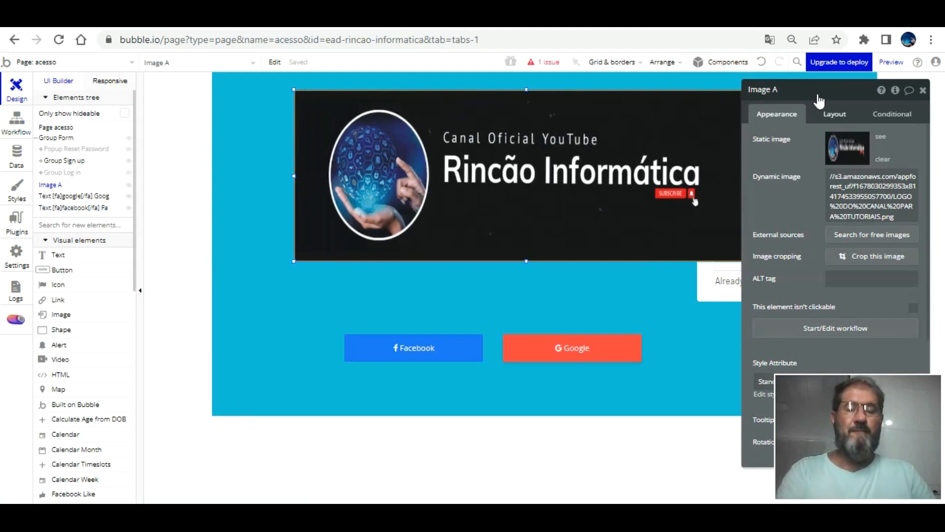
pyautogui.press('Left')
pyautogui.press('Left')
pyautogui.press('Left')
pyautogui.press('Left')
pyautogui.press('Left')
pyautogui.press('Left')
pyautogui.press('Left')
pyautogui.press('Left')
pyautogui.press('Left')
pyautogui.press('Left')
pyautogui.press('Left')
pyautogui.press('Left')
pyautogui.press('Left')
pyautogui.press('Left')
pyautogui.press('Left')
pyautogui.press('Left')
pyautogui.press('Left')
pyautogui.press('Left')
pyautogui.press('Left')
pyautogui.press('Left')
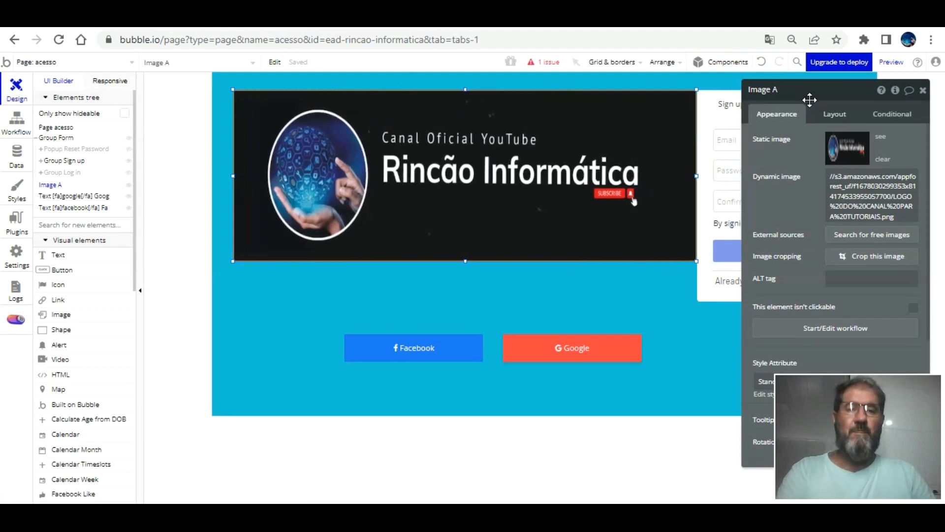
pyautogui.press('Left')
pyautogui.press('Left')
pyautogui.press('Left')
pyautogui.press('Left')
pyautogui.press('Left')
pyautogui.press('Left')
pyautogui.press('Left')
pyautogui.press('Left')
pyautogui.press('Left')
pyautogui.press('Left')
pyautogui.press('Left')
pyautogui.press('Left')
pyautogui.press('Left')
pyautogui.press('Left')
pyautogui.press('Left')
pyautogui.press('Left')
pyautogui.press('Left')
pyautogui.press('Left')
pyautogui.press('Left')
pyautogui.click(923, 90)
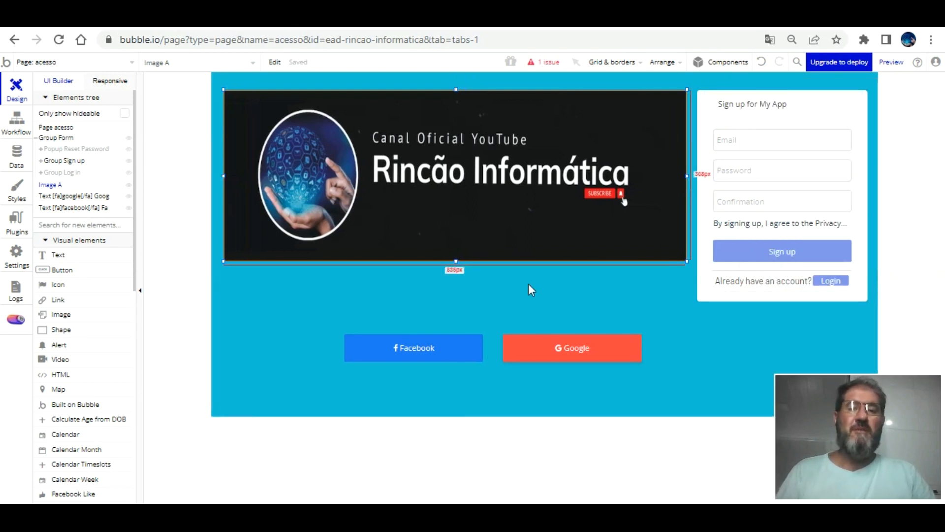
# Enlarge Group Form and stack the Facebook and Google buttons inside it, aligned.
pyautogui.click(734, 280)
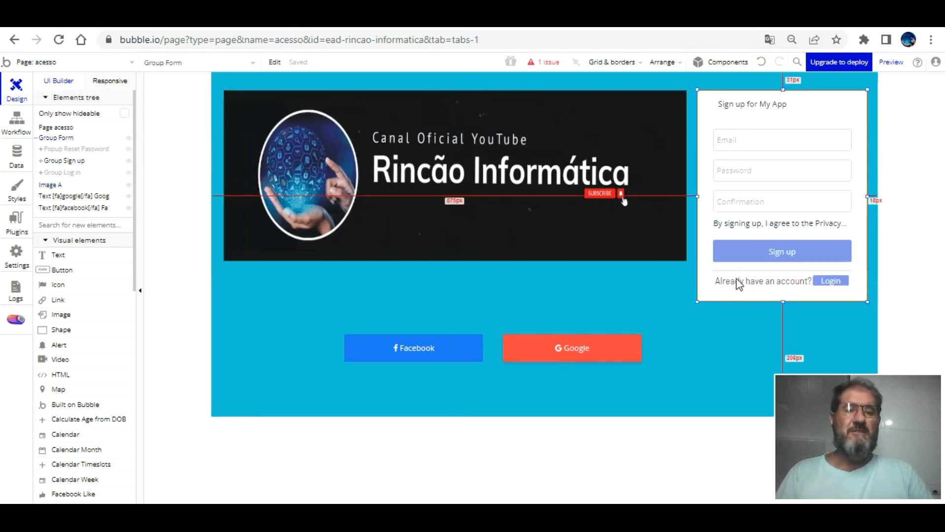
pyautogui.moveTo(783, 301); pyautogui.dragTo(796, 386)
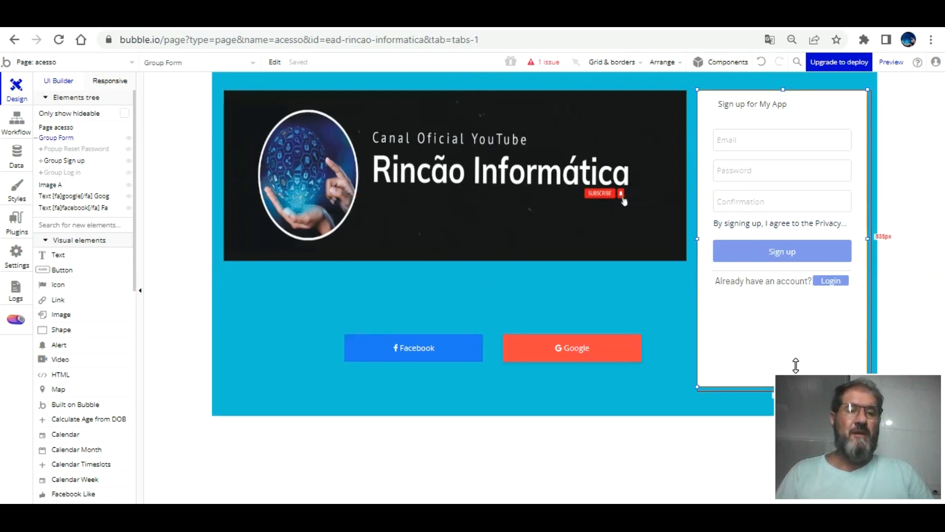
pyautogui.moveTo(445, 328); pyautogui.dragTo(811, 294)
pyautogui.moveTo(613, 322); pyautogui.dragTo(813, 327)
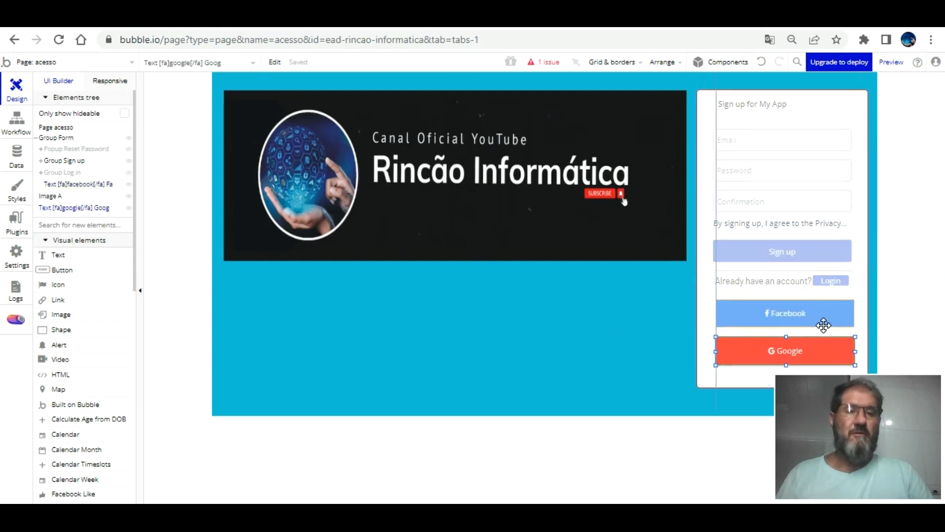
pyautogui.click(815, 302)
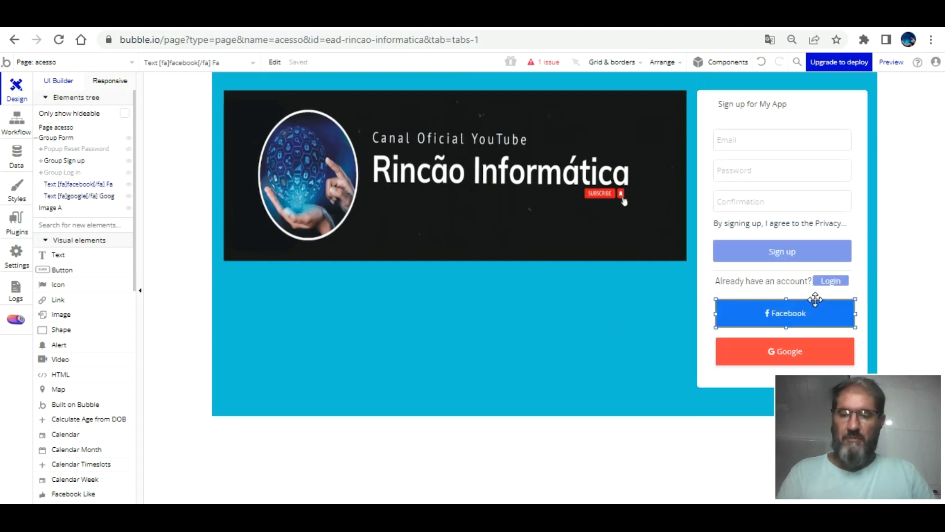
pyautogui.click(796, 341)
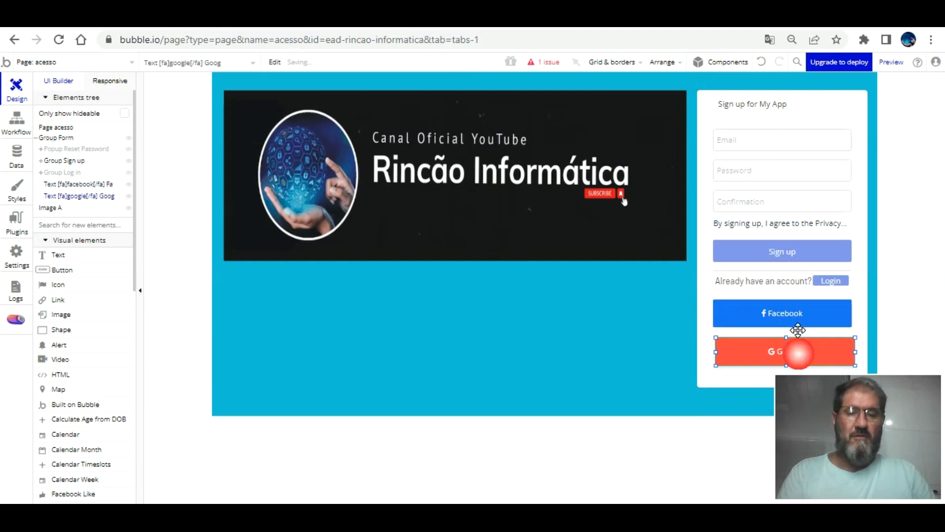
pyautogui.click(788, 301)
# Reload the preview, try Facebook sign-in, and dismiss the 'Não é possível carregar a URL' error.
pyautogui.click(399, 44)
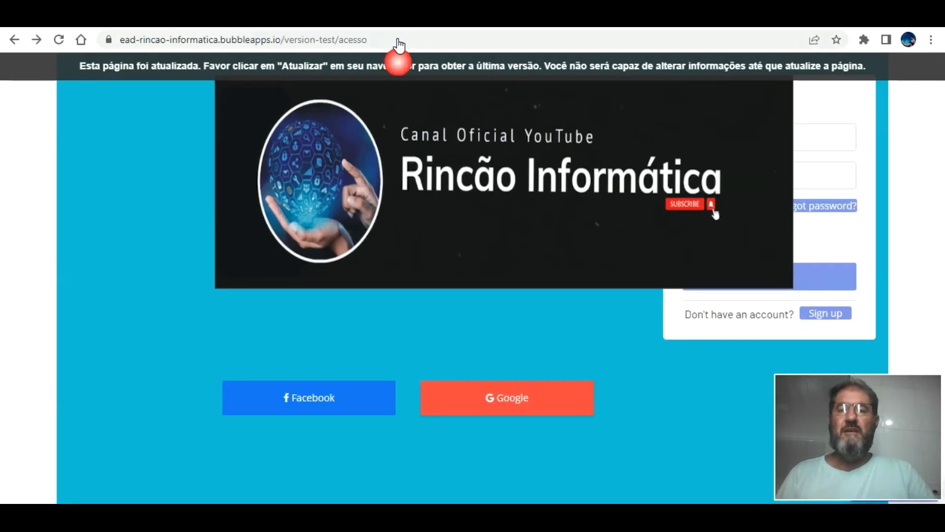
pyautogui.press('F5')
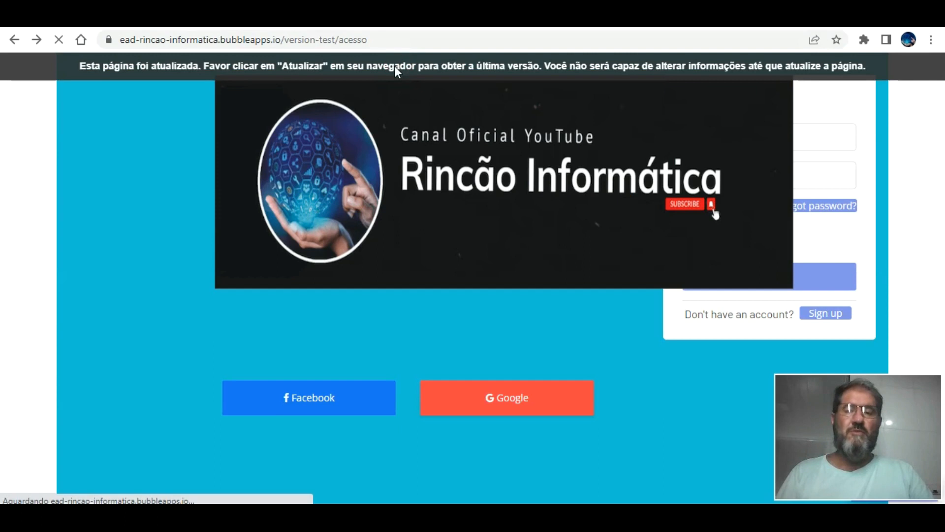
pyautogui.click(771, 339)
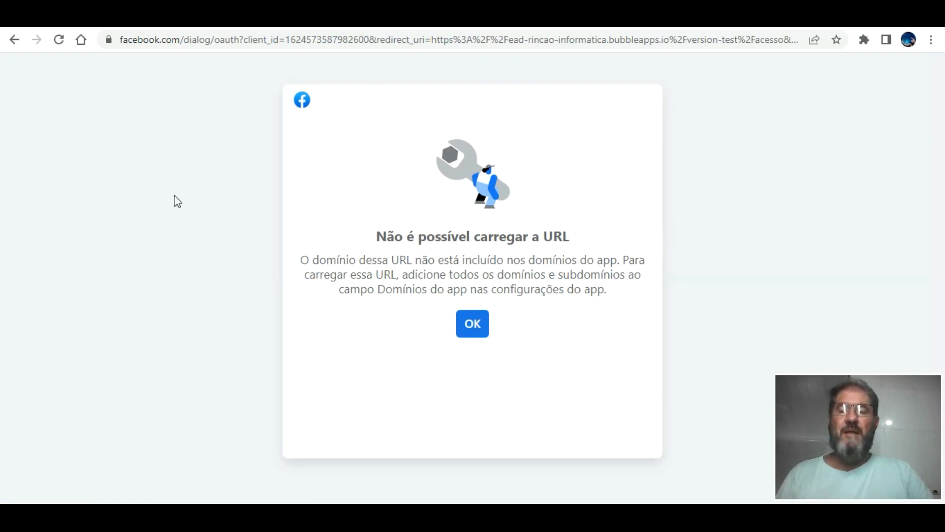
pyautogui.click(476, 318)
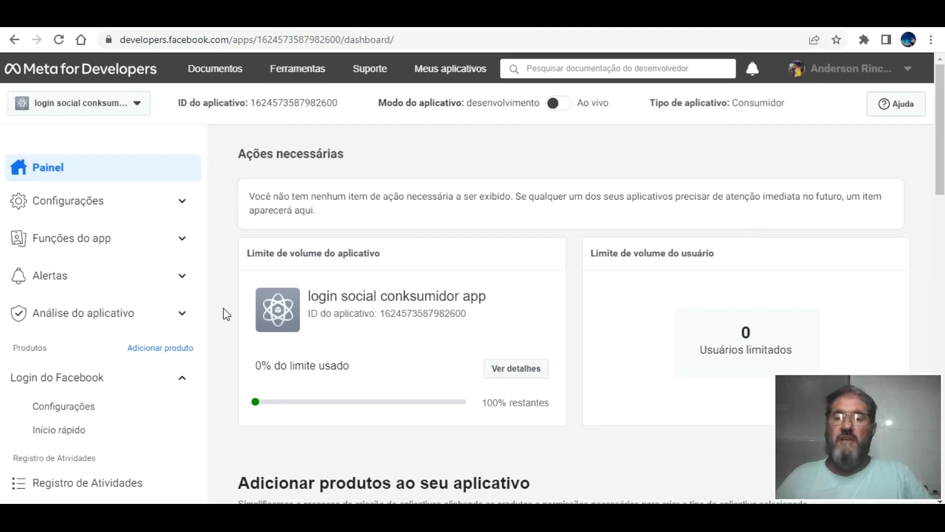
# Open the Facebook Login Configurações page from the Meta app dashboard.
pyautogui.click(84, 154)
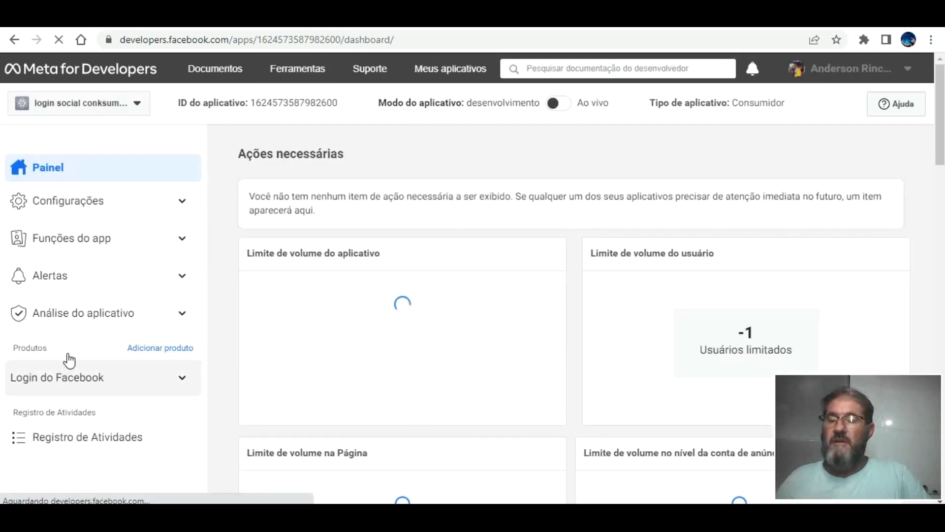
pyautogui.click(69, 360)
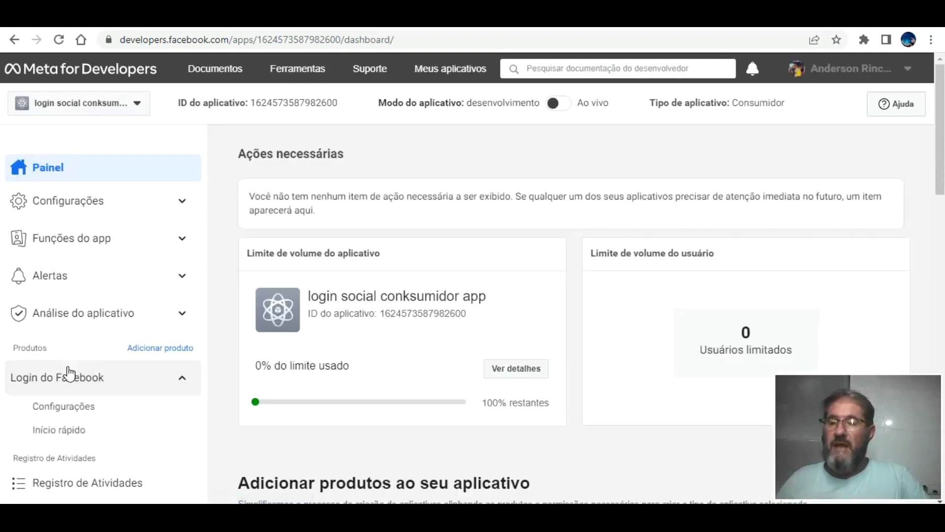
pyautogui.click(72, 397)
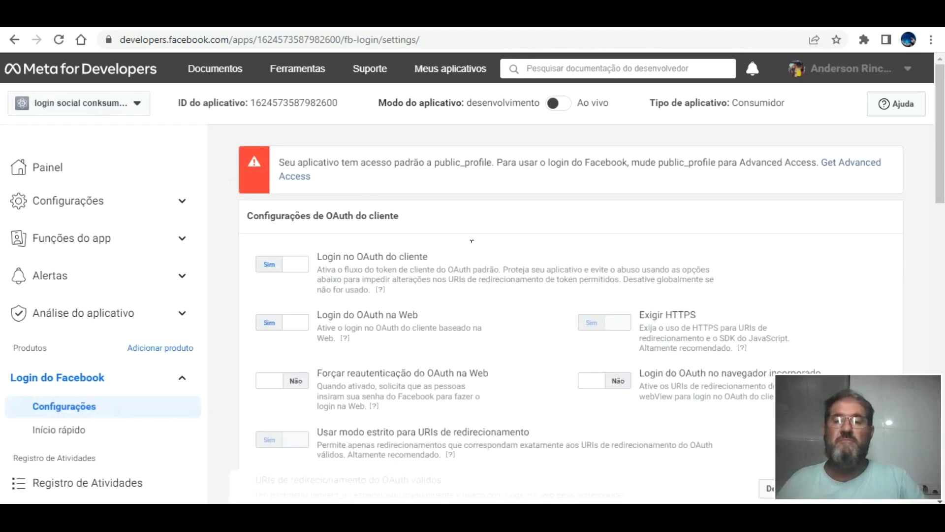
pyautogui.scroll(-5, 472, 240)
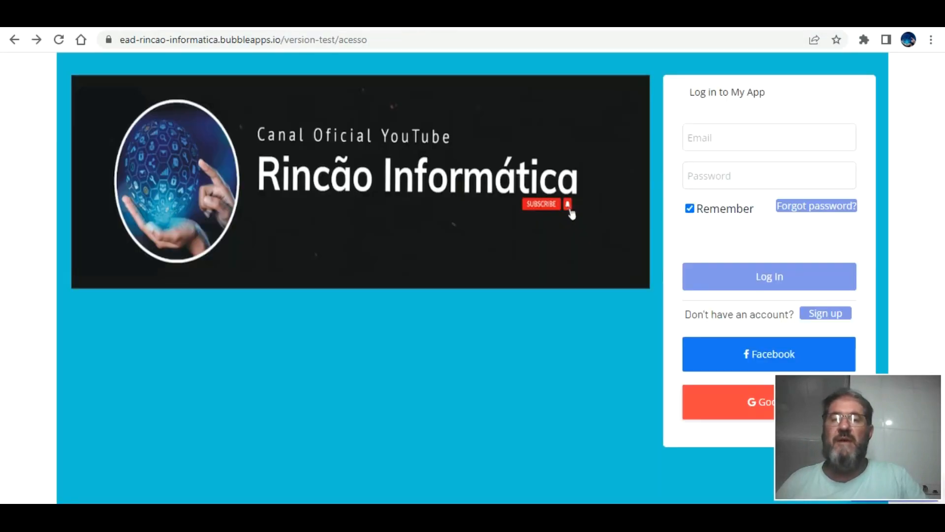
pyautogui.click(388, 39)
pyautogui.hotkey('ctrl', 'c')
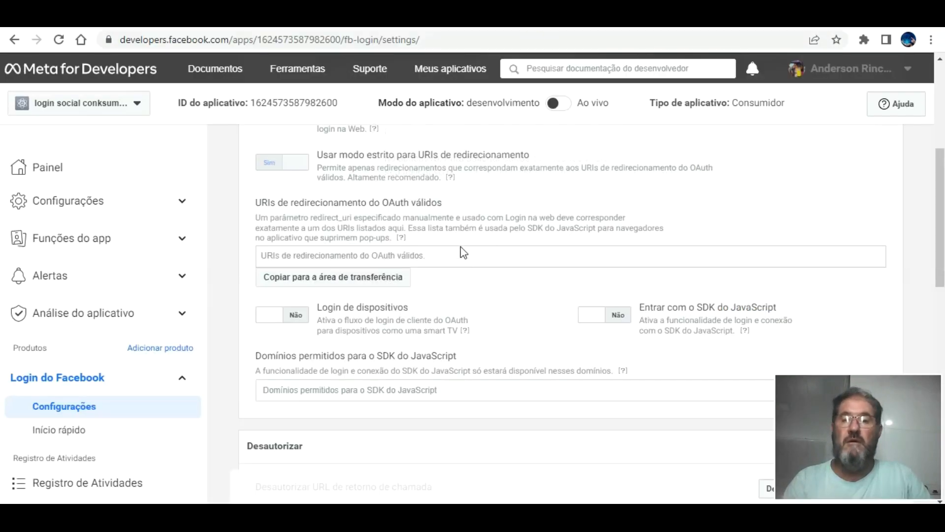
pyautogui.click(458, 260)
pyautogui.hotkey('ctrl', 'v')
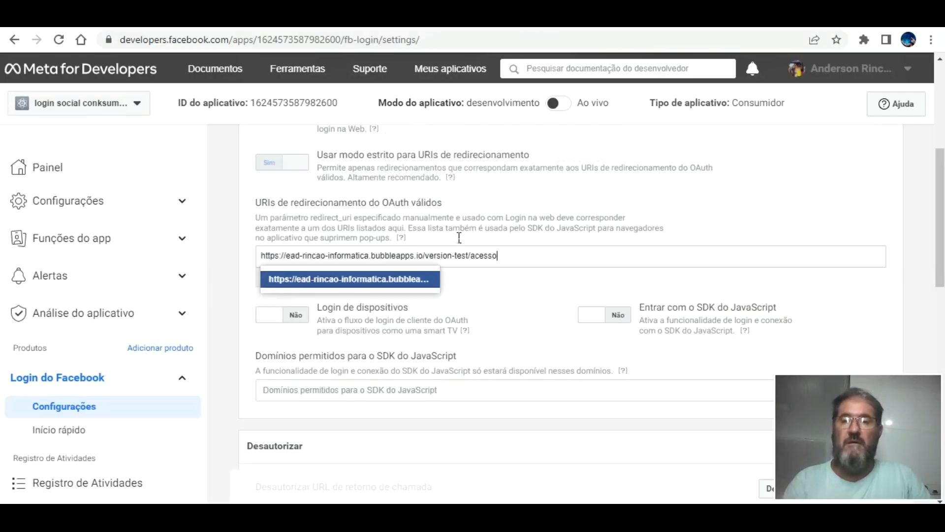
pyautogui.press('Return')
pyautogui.scroll(-10, 515, 266)
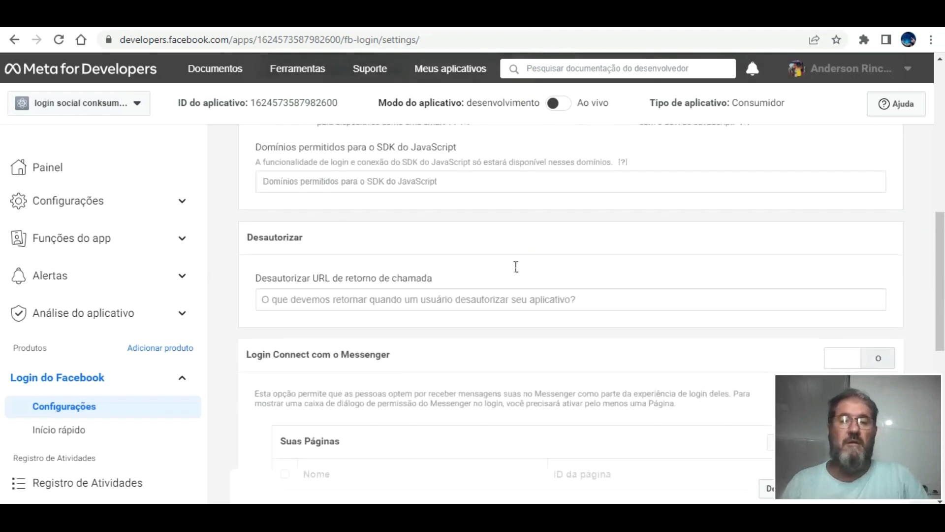
pyautogui.scroll(-4, 518, 276)
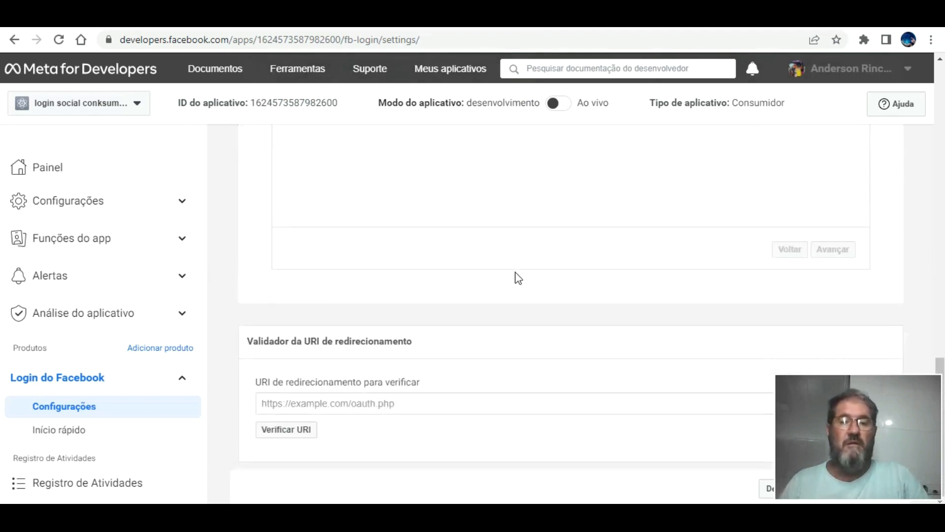
pyautogui.scroll(15, 658, 287)
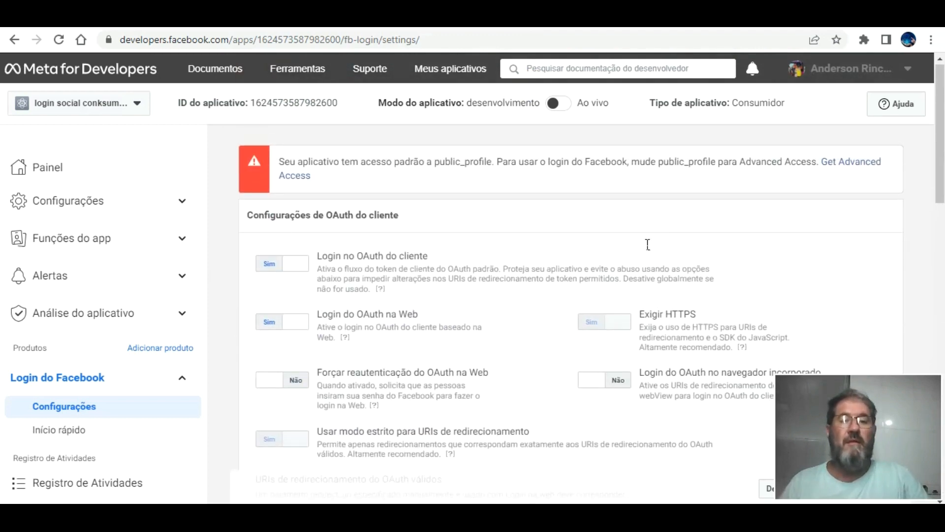
pyautogui.scroll(-8, 645, 245)
pyautogui.scroll(5, 536, 227)
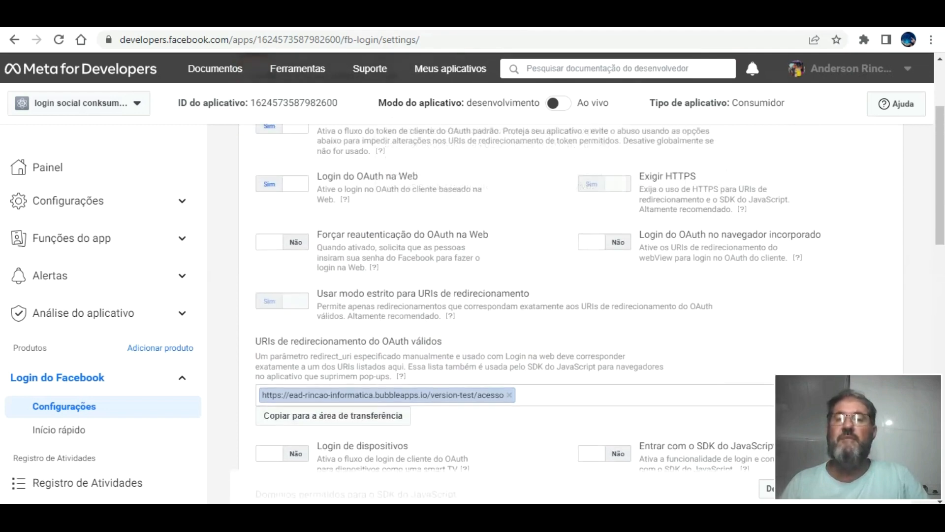
pyautogui.hotkey('ctrl', 'Tab')
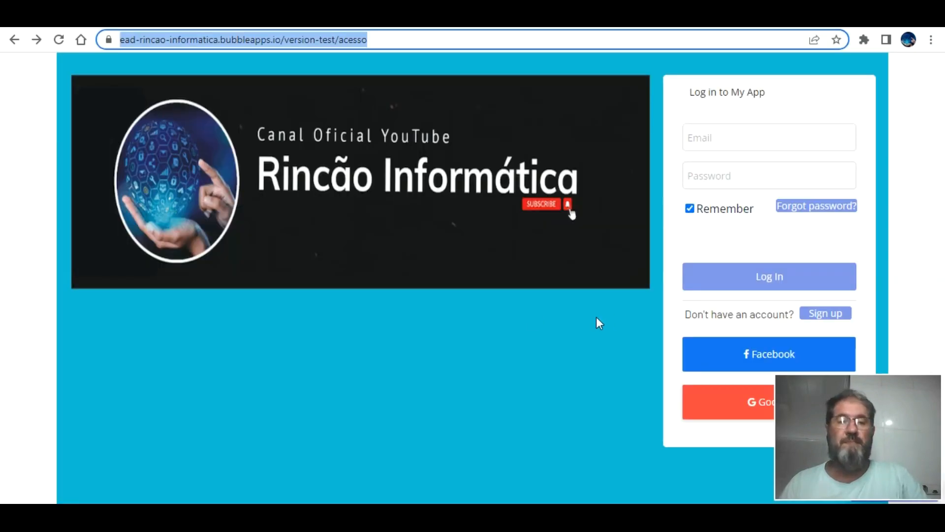
# Sign in with Facebook from the preview, approve profile access, and return to the editor.
pyautogui.click(725, 335)
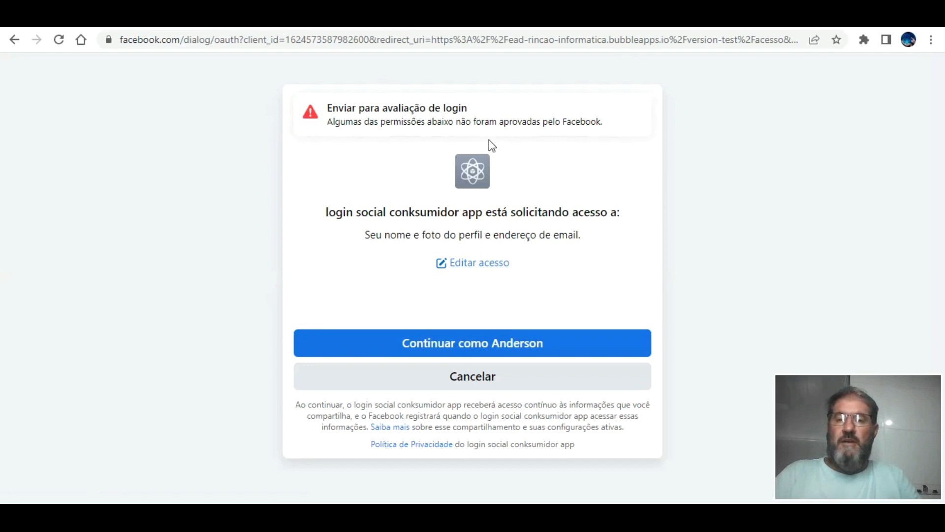
pyautogui.click(502, 332)
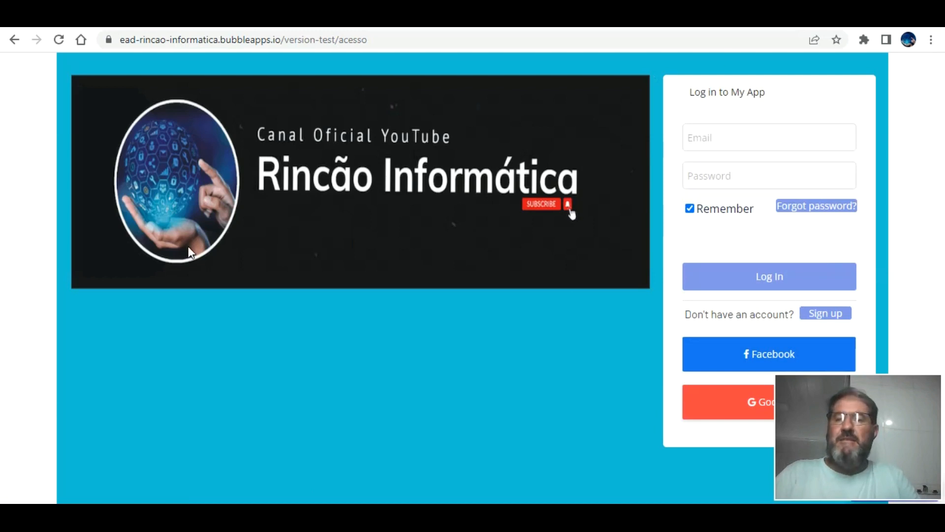
pyautogui.click(197, 20)
# Add a Go to page modulos step after the Facebook signup/login action.
pyautogui.click(20, 120)
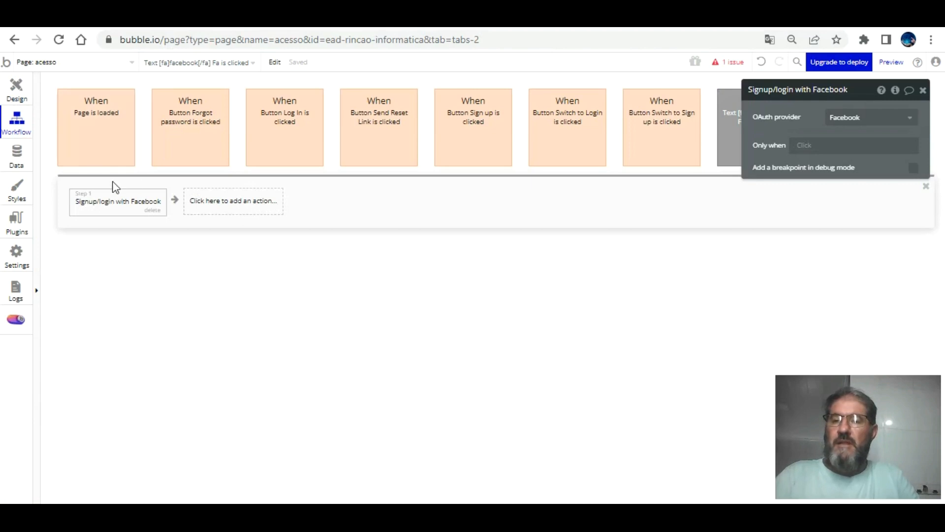
pyautogui.click(202, 198)
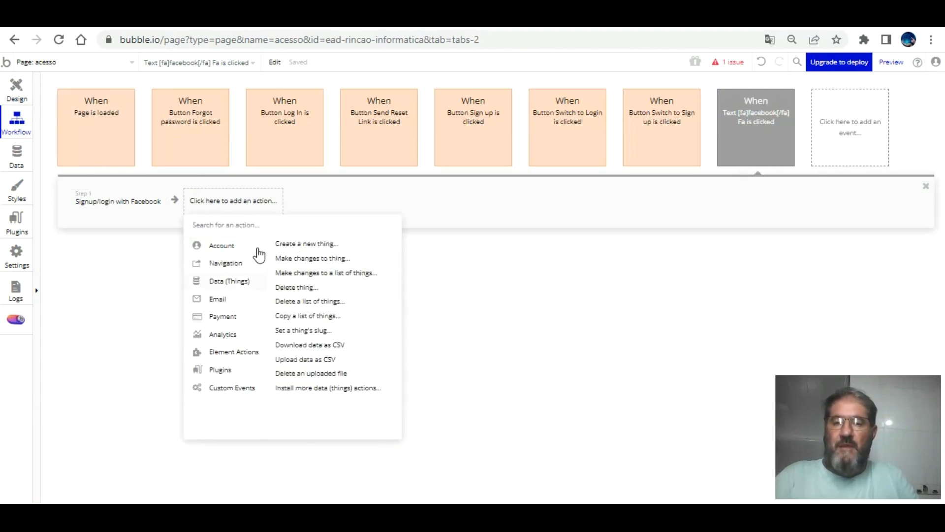
pyautogui.moveTo(251, 295)
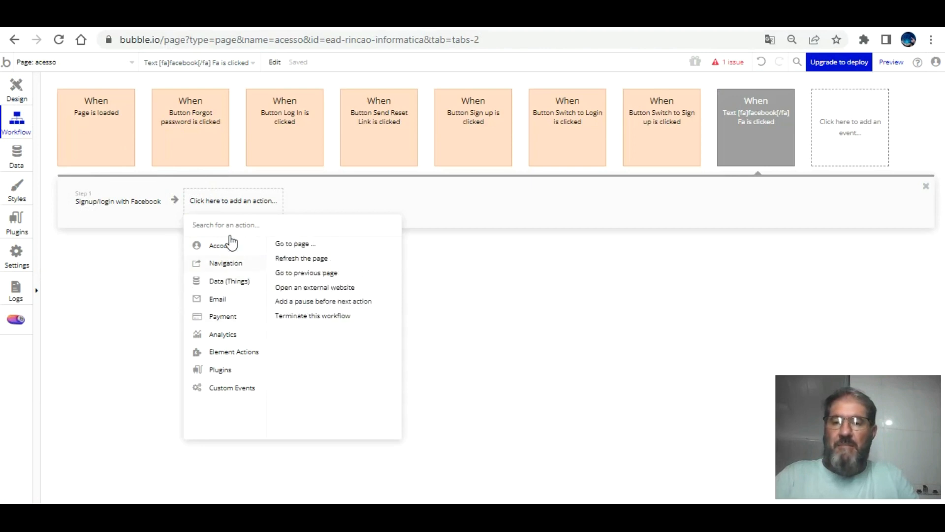
pyautogui.click(294, 244)
pyautogui.click(850, 118)
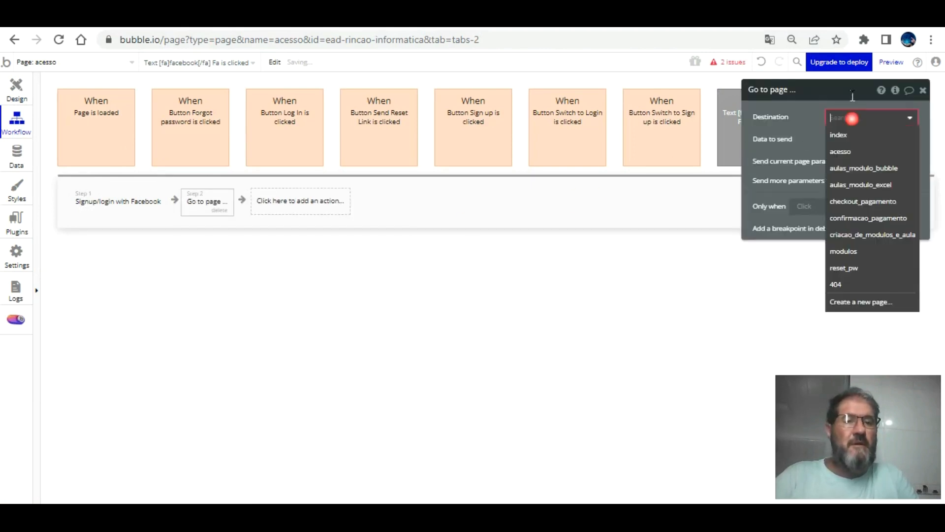
pyautogui.click(869, 250)
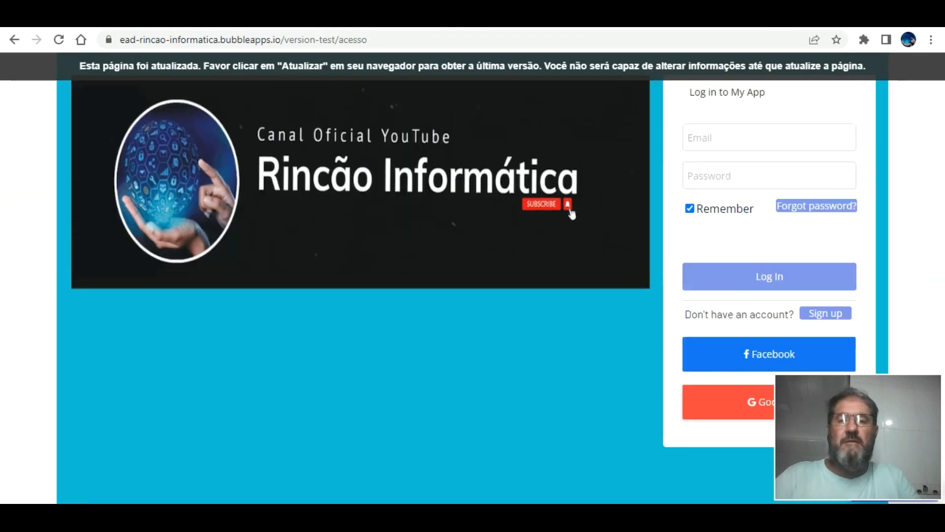
# Reload the preview and open Data > App data to check users.
pyautogui.press('F5')
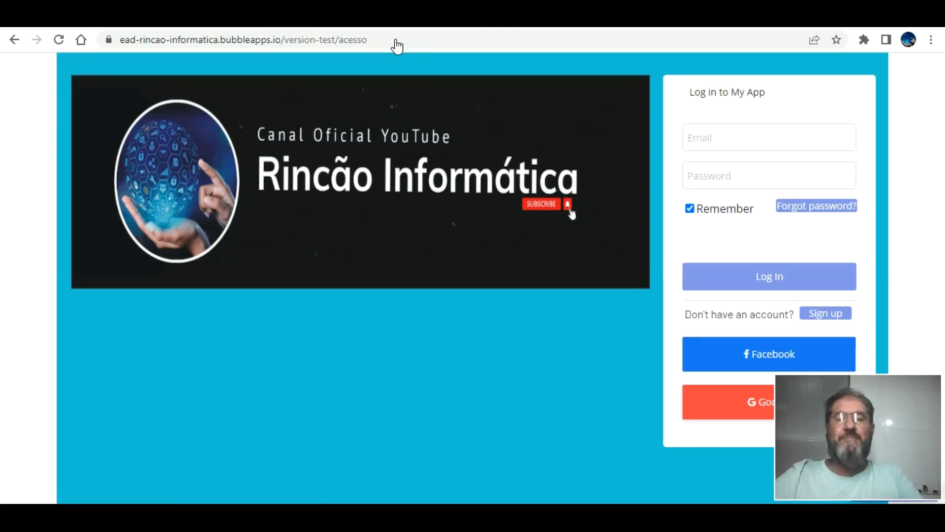
pyautogui.hotkey('ctrl', 'Tab')
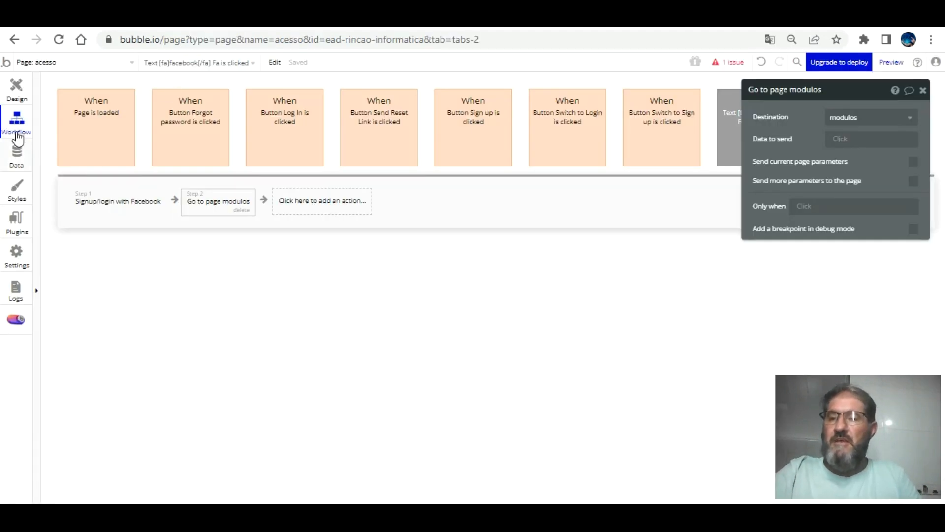
pyautogui.click(17, 154)
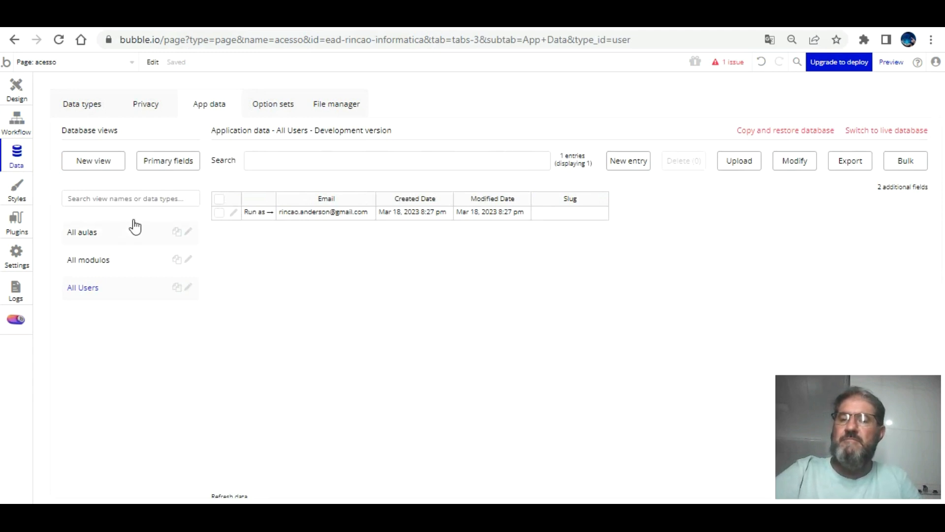
# Sign in with Facebook on the version-test acesso page, reach modulos, and return to Design.
pyautogui.click(17, 81)
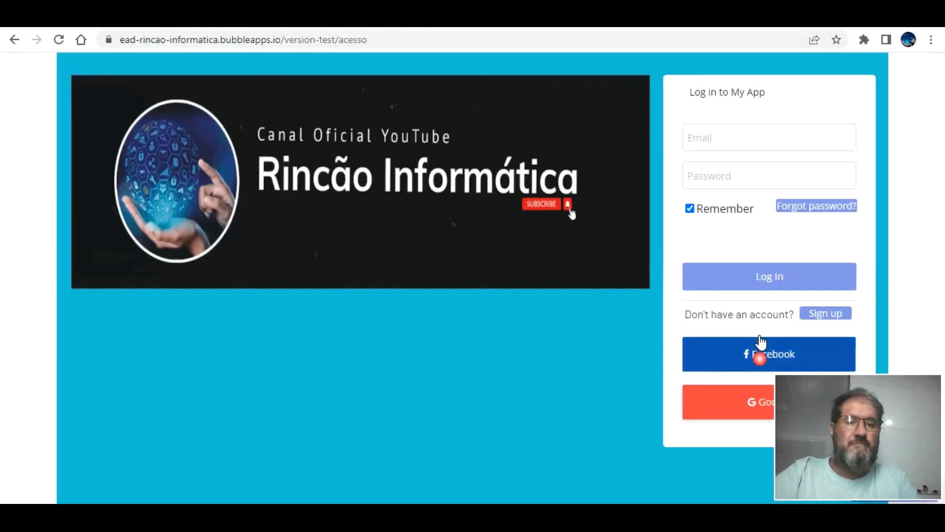
pyautogui.click(760, 342)
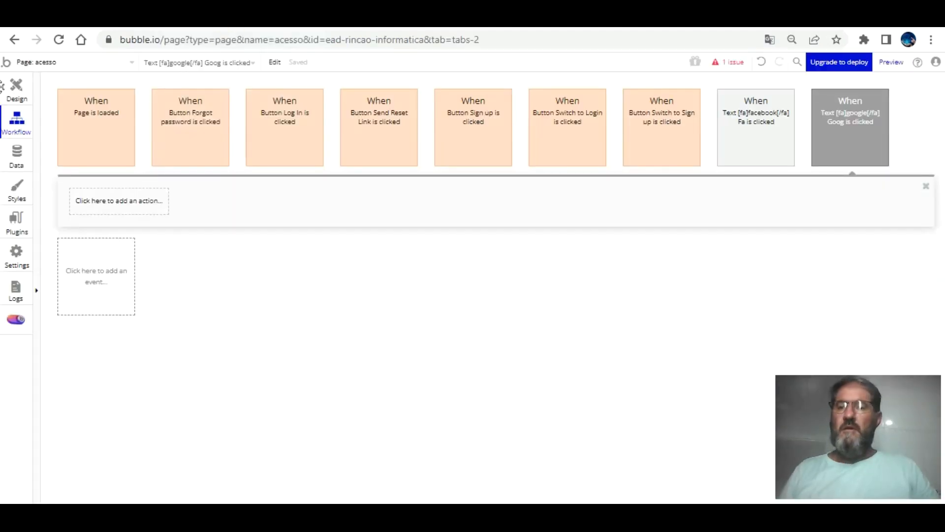
pyautogui.click(16, 88)
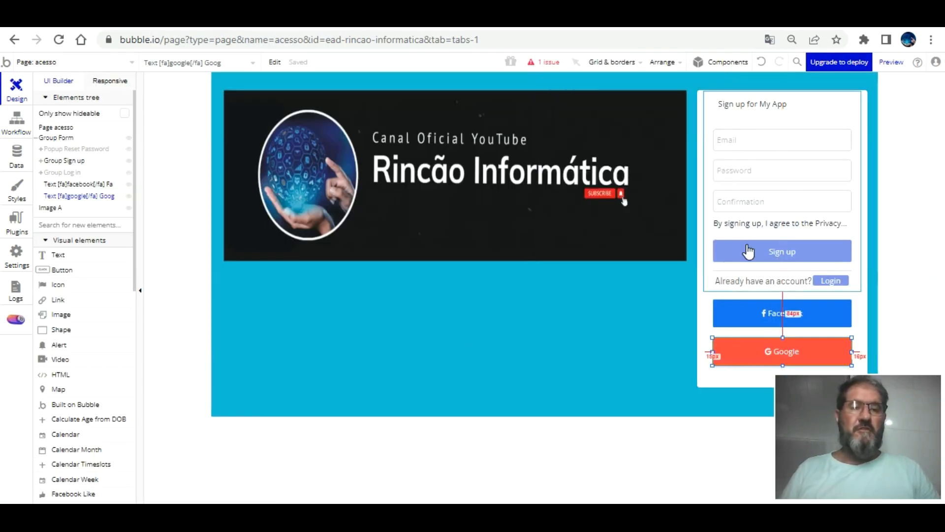
# Create a click workflow on the Google text with Signup/login using Google.
pyautogui.click(754, 345)
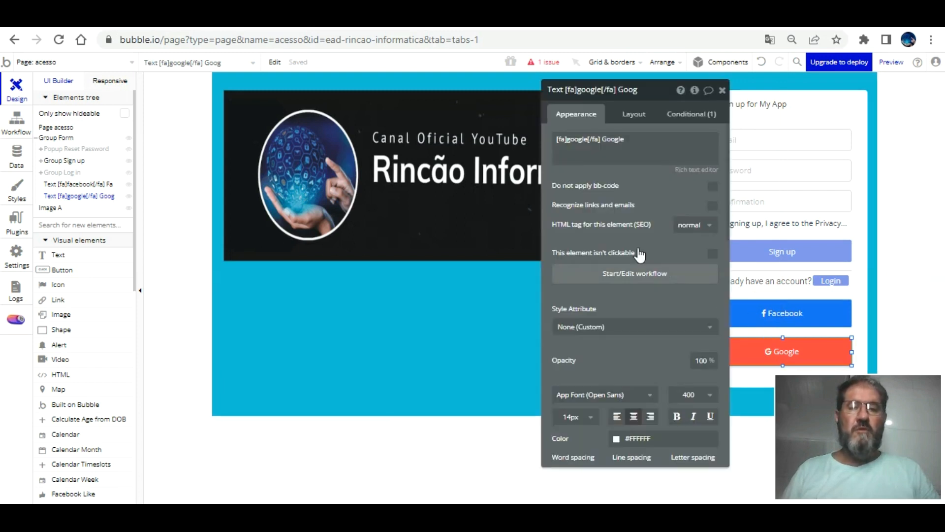
pyautogui.click(635, 273)
pyautogui.click(840, 120)
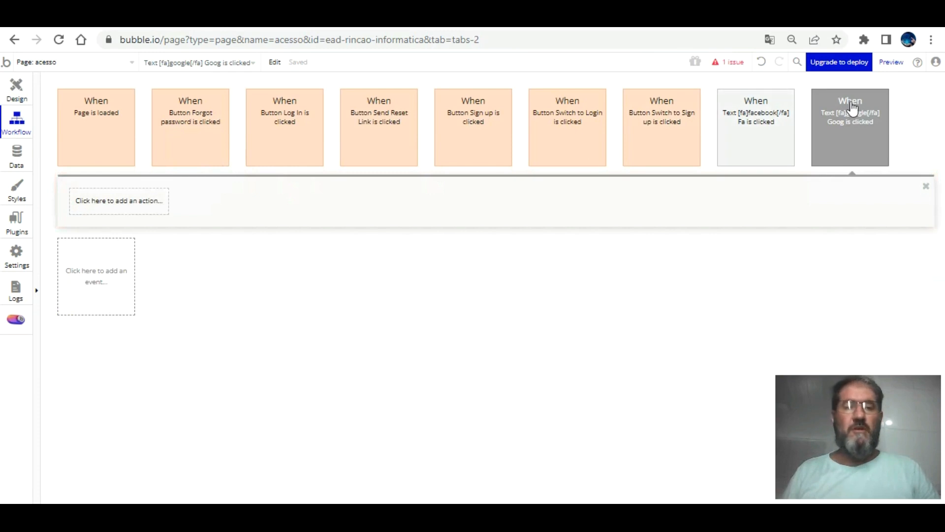
pyautogui.click(142, 202)
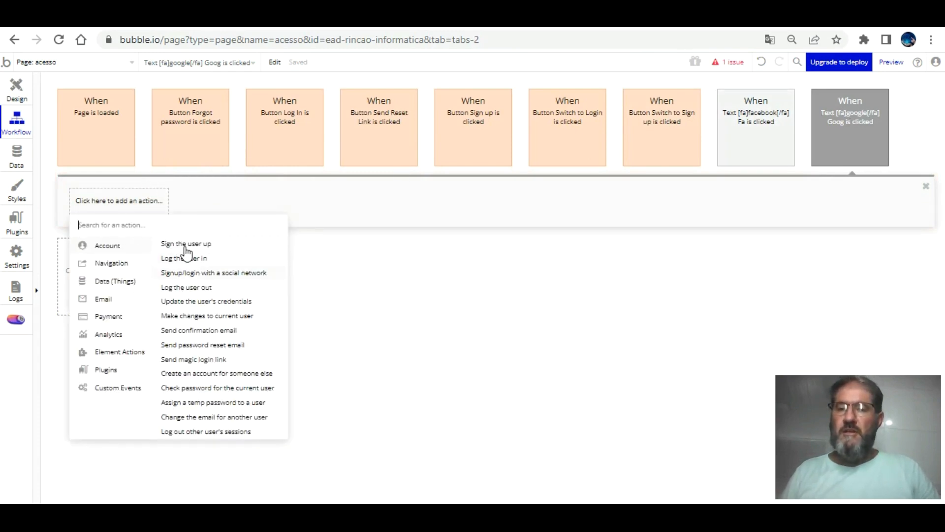
pyautogui.click(213, 273)
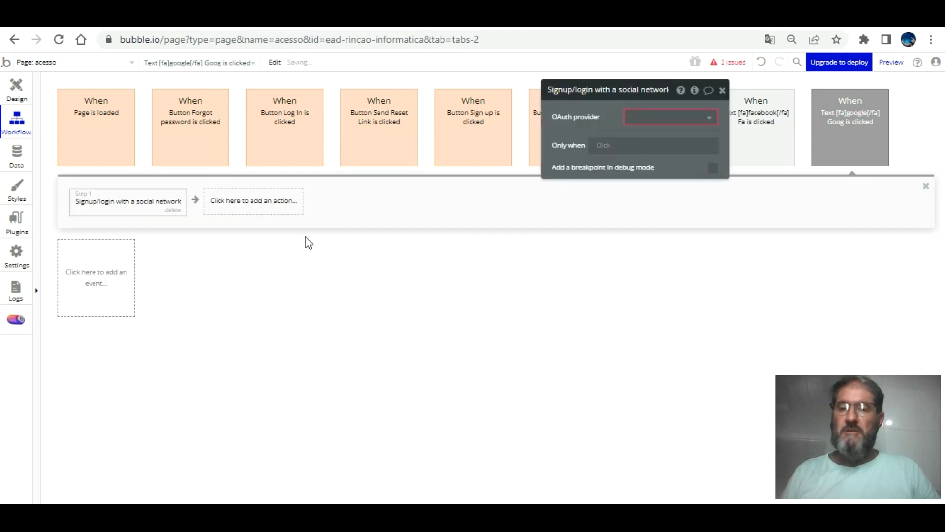
pyautogui.click(659, 116)
pyautogui.click(646, 149)
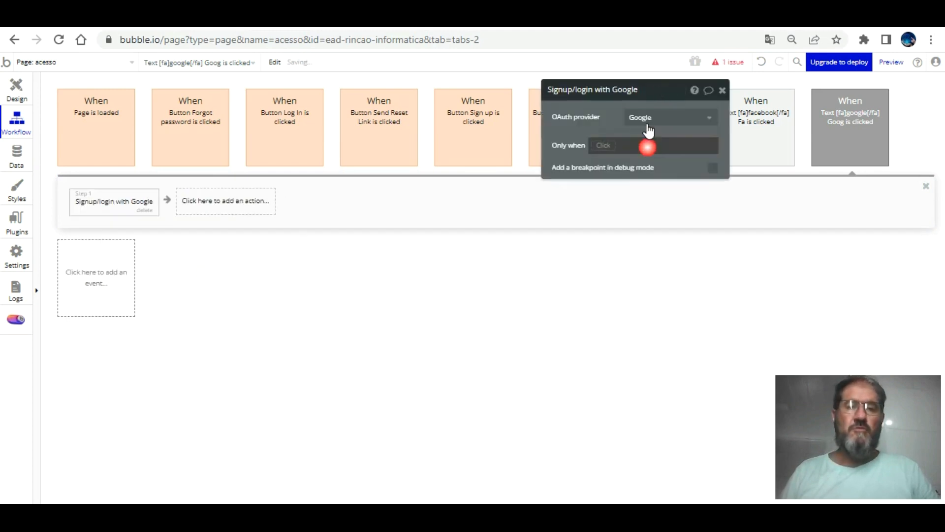
# Add a Go to page modulos step, then switch to the test preview.
pyautogui.click(231, 201)
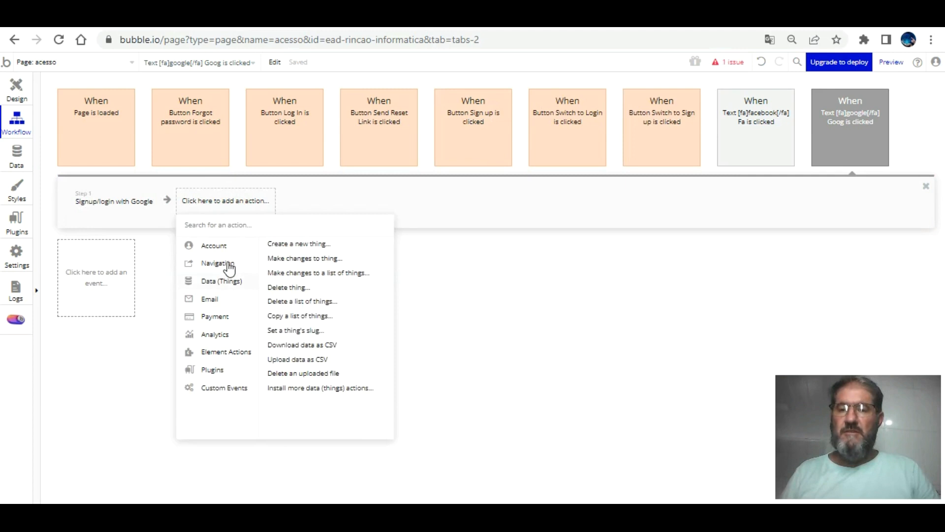
pyautogui.click(286, 243)
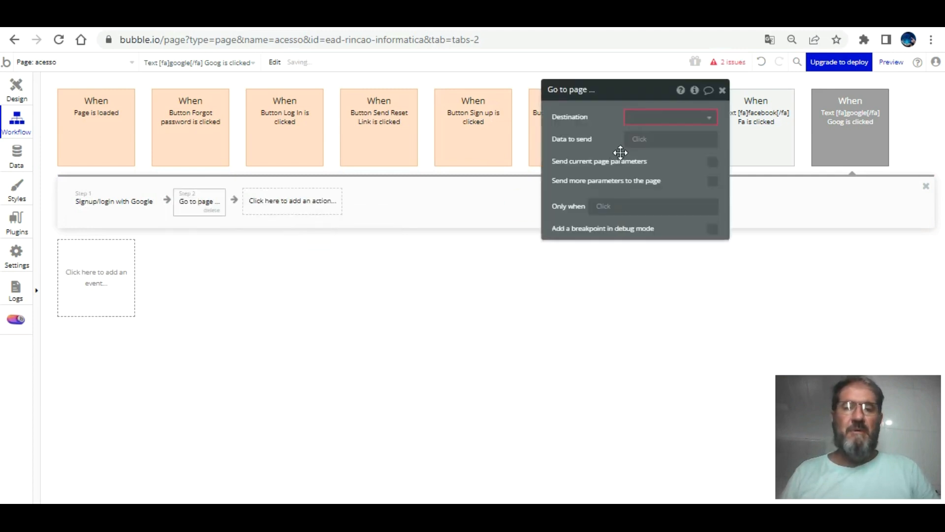
pyautogui.click(660, 117)
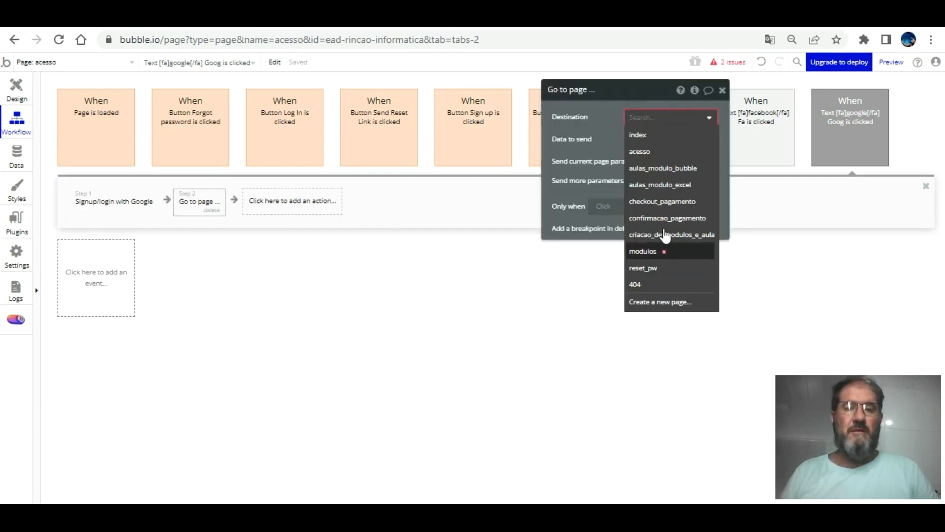
pyautogui.click(662, 242)
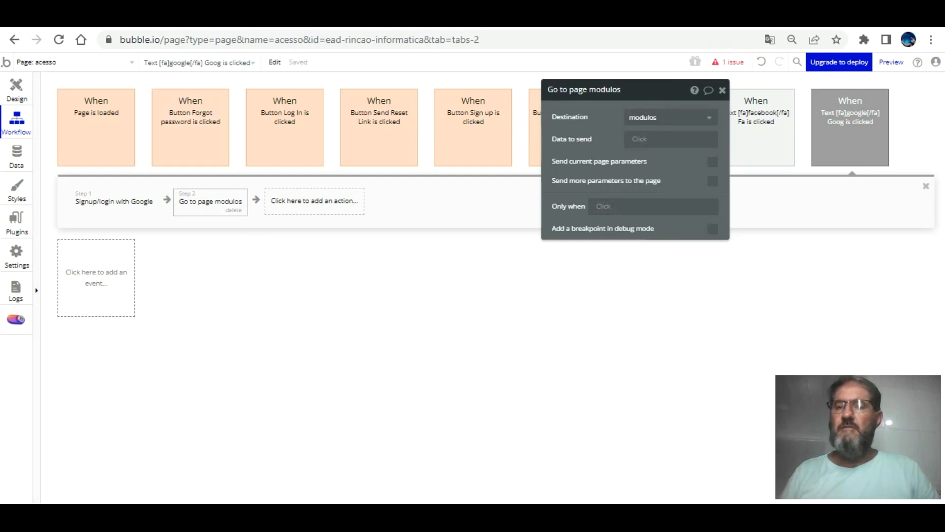
pyautogui.click(17, 86)
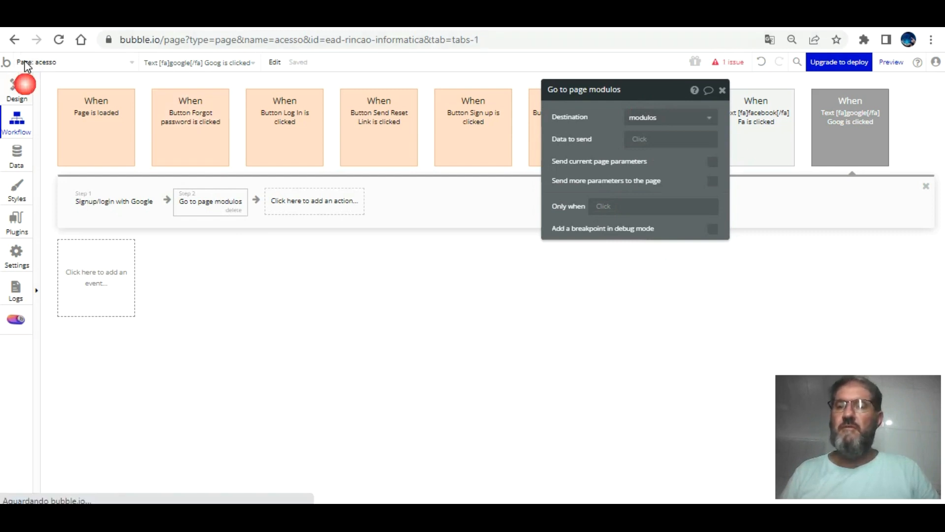
pyautogui.hotkey('ctrl', 'Tab')
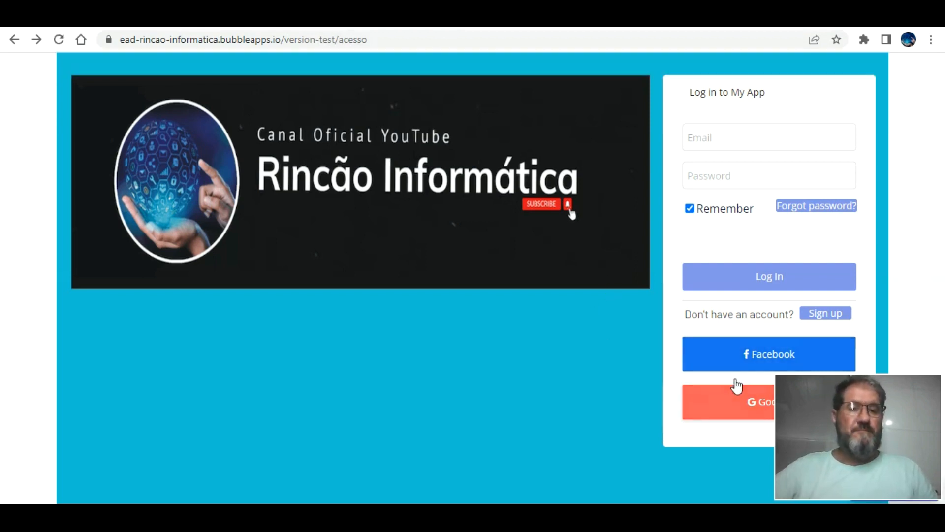
# Try Google sign-in, hit Erro 400 redirect_uri_mismatch, go back and select the acesso URL.
pyautogui.click(736, 387)
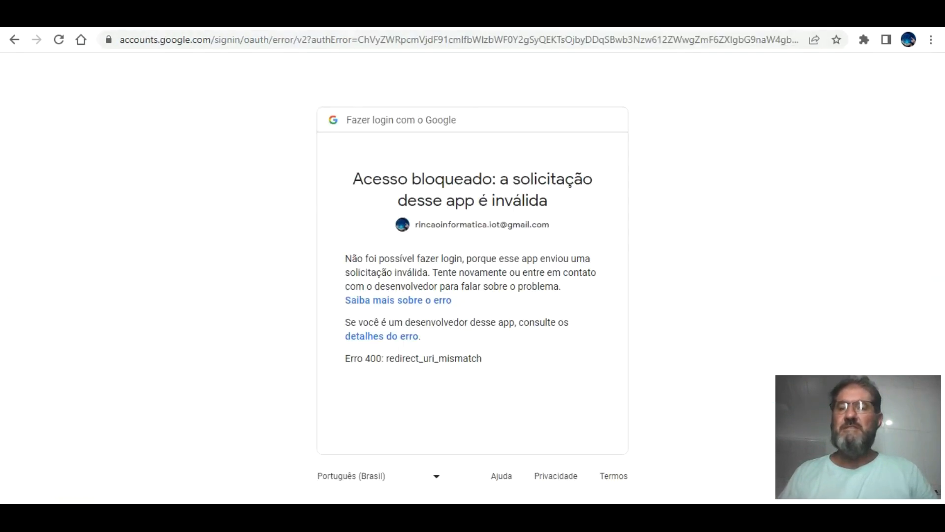
pyautogui.click(14, 39)
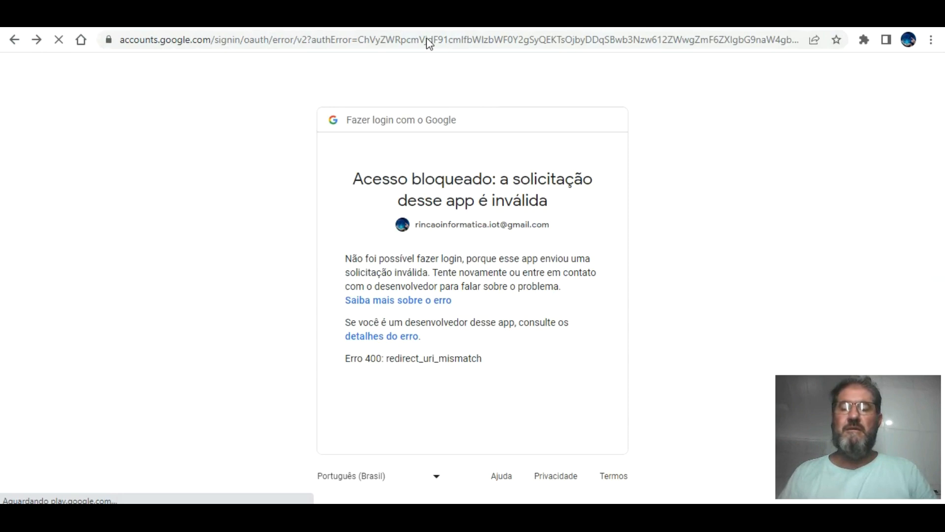
pyautogui.moveTo(396, 39); pyautogui.dragTo(120, 40)
pyautogui.hotkey('ctrl', 'c')
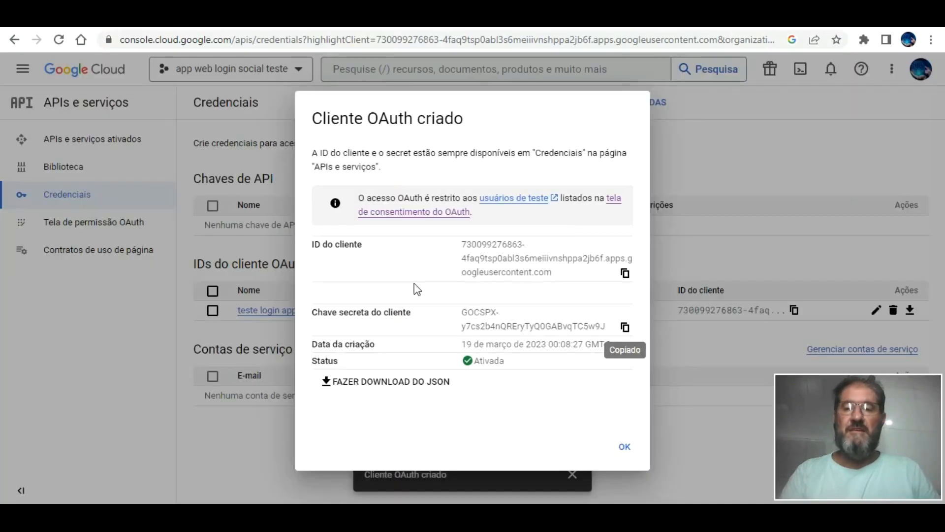
pyautogui.click(711, 132)
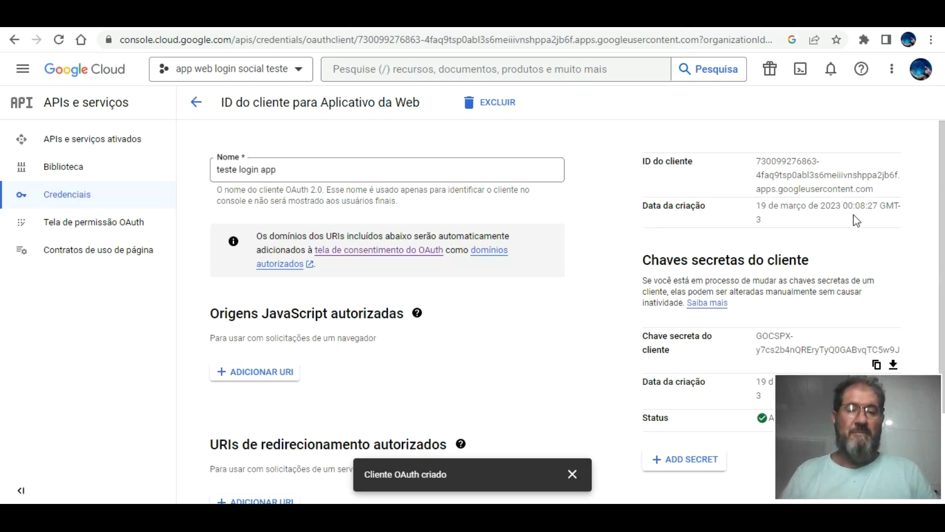
pyautogui.scroll(-3, 435, 265)
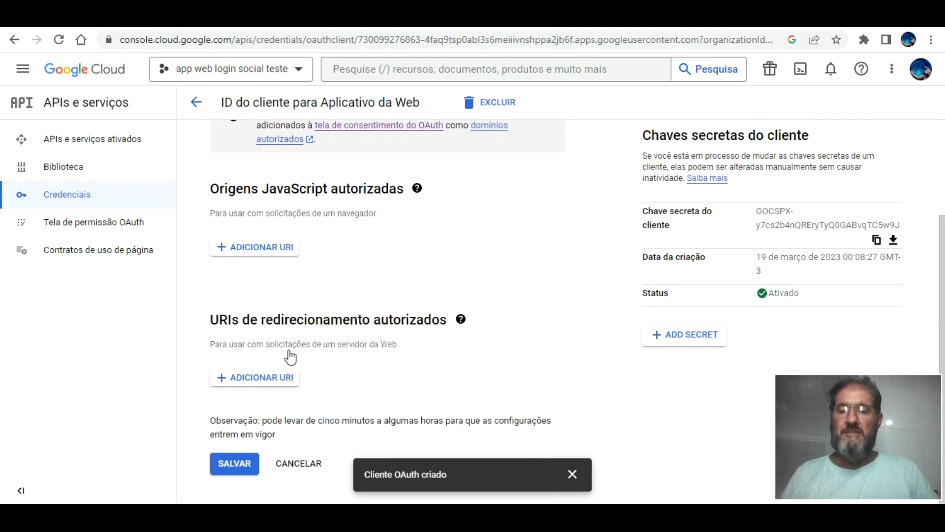
pyautogui.click(253, 375)
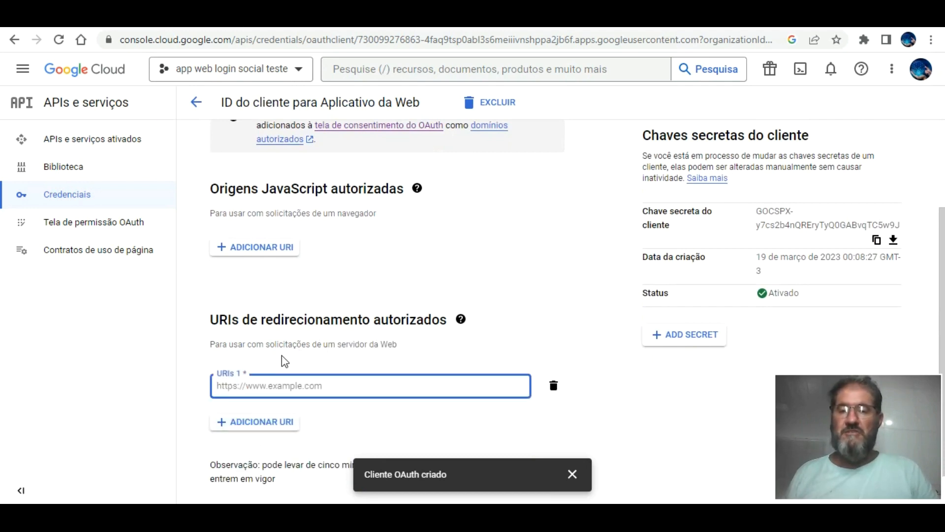
pyautogui.hotkey('ctrl', 'v')
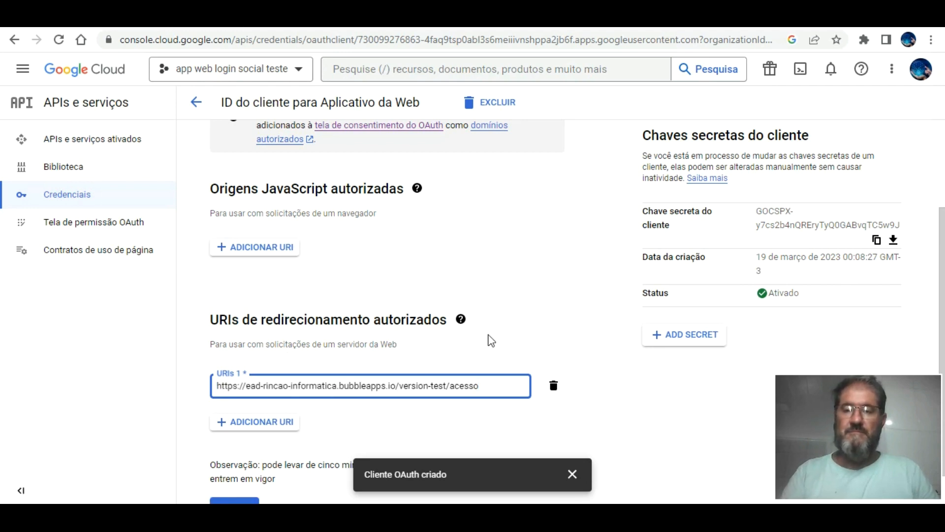
pyautogui.click(520, 320)
pyautogui.scroll(-1, 274, 446)
pyautogui.click(244, 463)
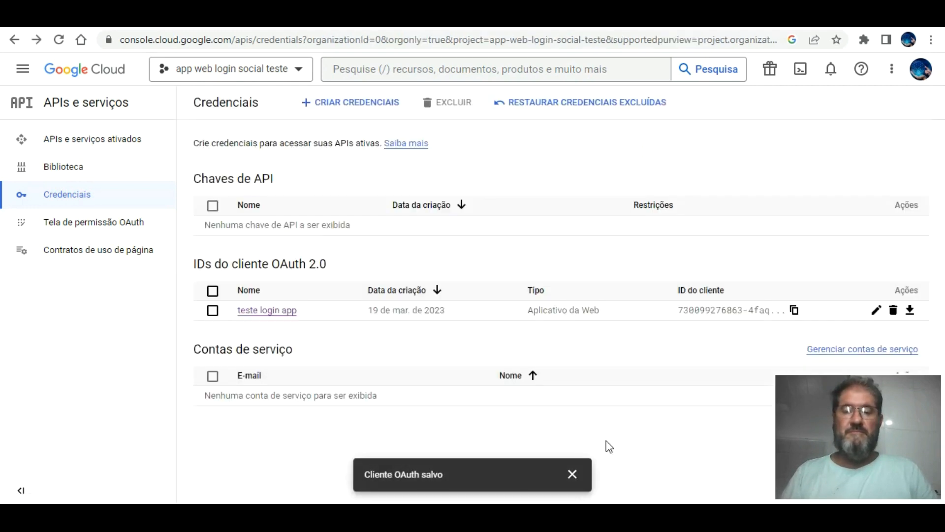
pyautogui.hotkey('ctrl', 'Tab')
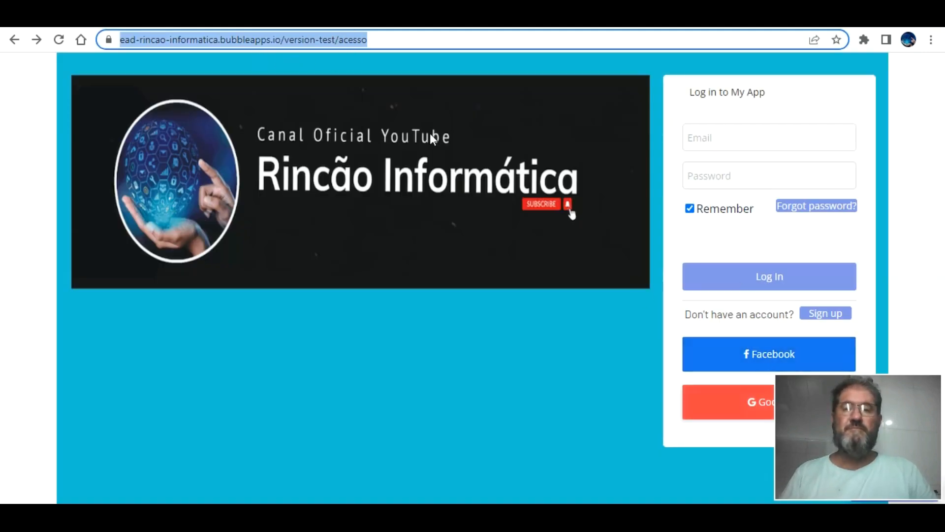
# Reload the acesso page and sign in with the listed Google account, landing on the modulos page.
pyautogui.press('Return')
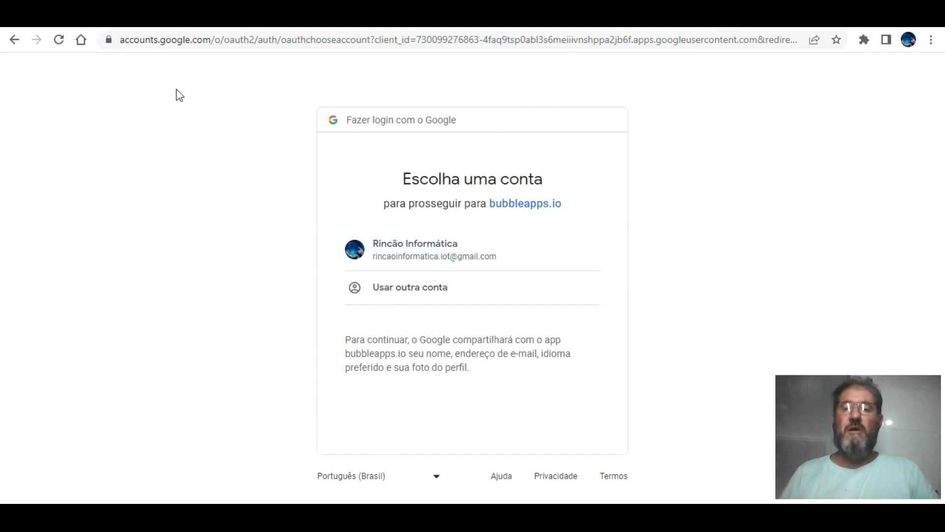
pyautogui.click(435, 244)
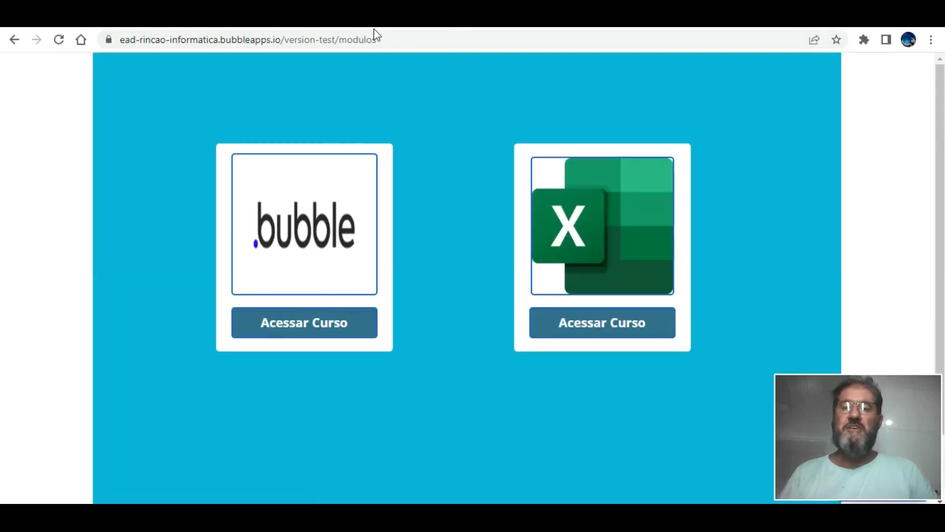
pyautogui.hotkey('ctrl', 'Tab')
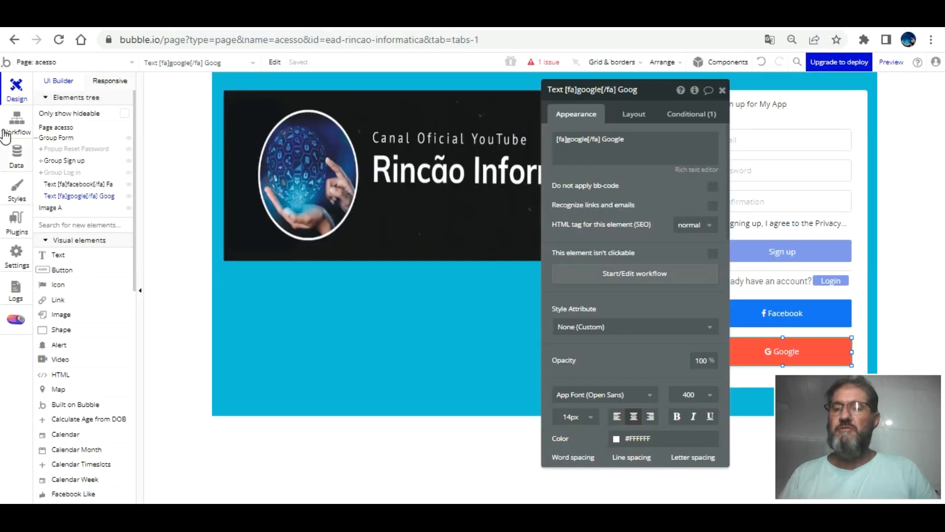
# Check the app's All Users data for the new user record created by the Google sign-in.
pyautogui.click(6, 153)
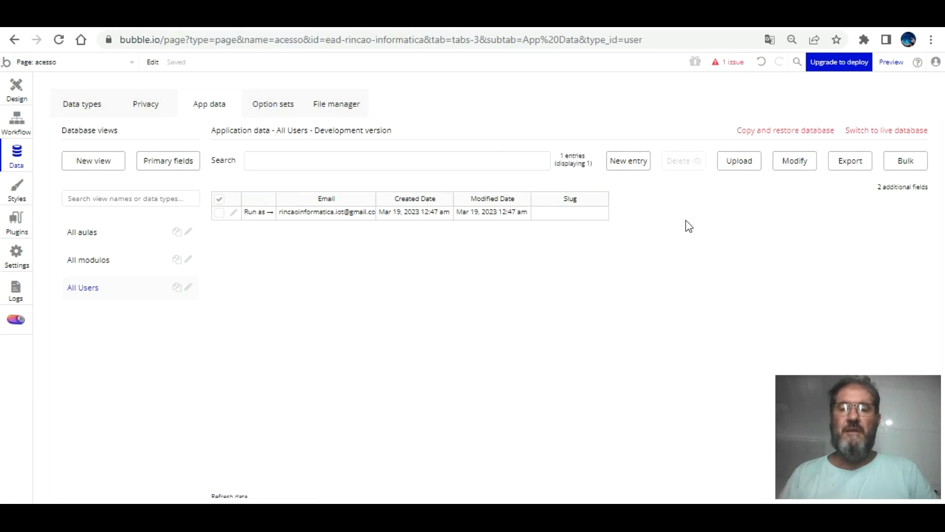
pyautogui.hotkey('ctrl', 'Tab')
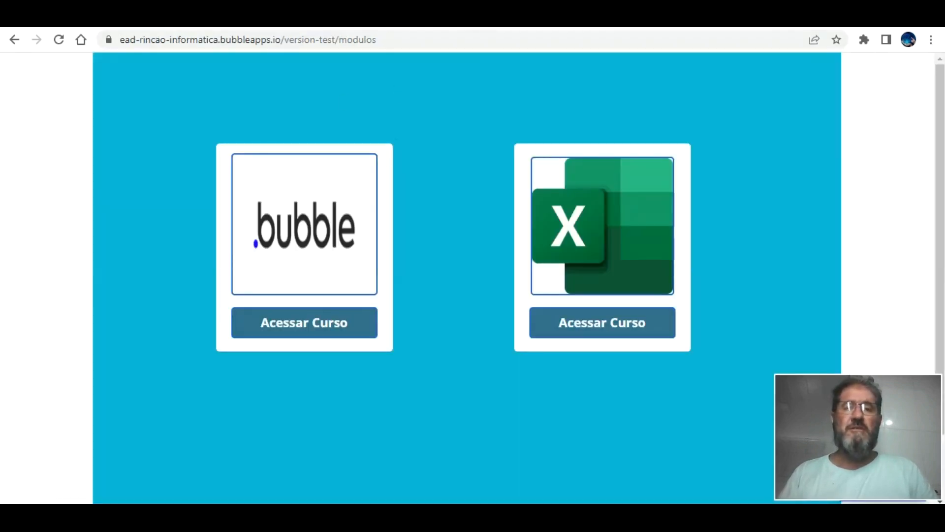
pyautogui.hotkey('ctrl', 'Tab')
pyautogui.hotkey('ctrl', 'Tab')
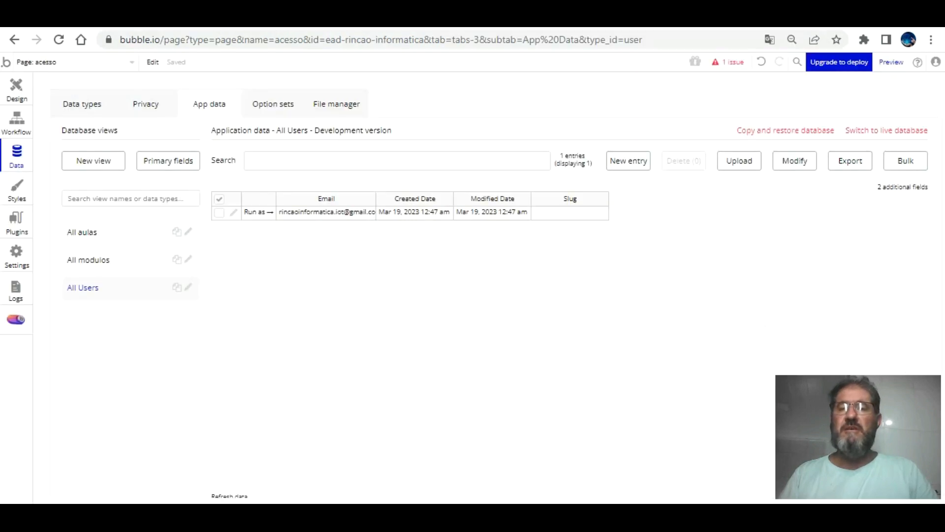